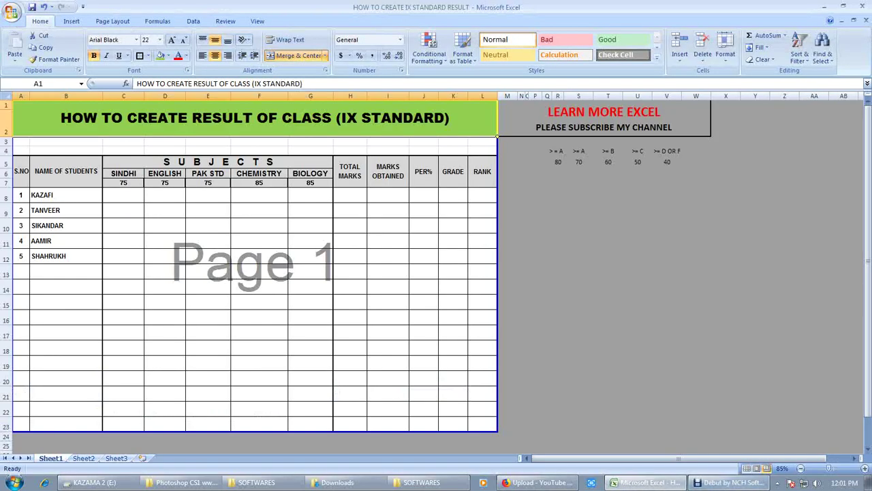
Step: Select cell C8, then launch Notepad through the Run prompt
left_click(124, 195)
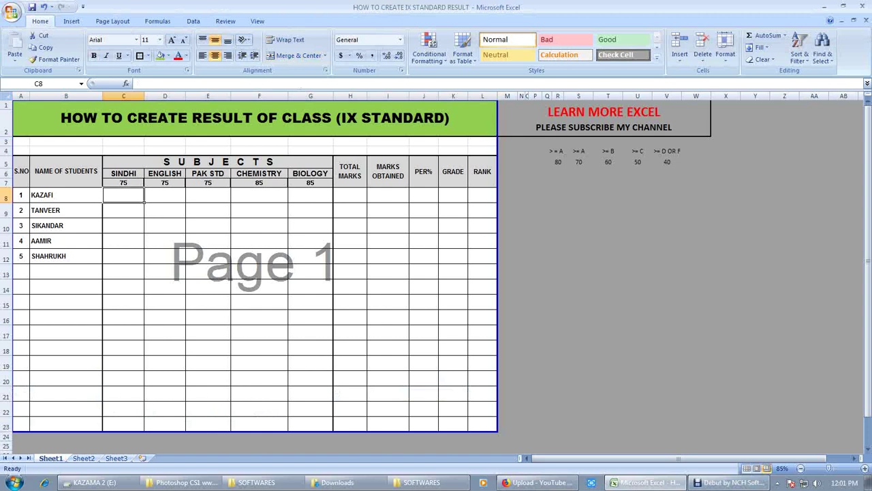
key("super+r")
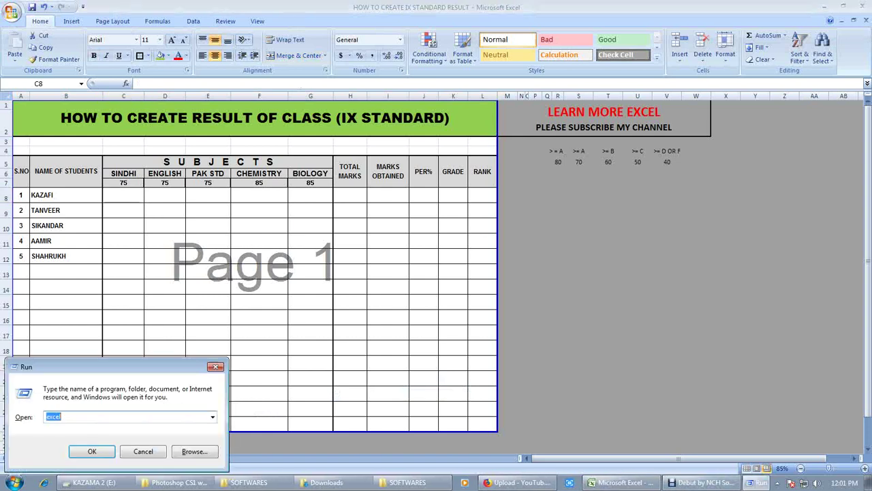
type("notepad")
key("Return")
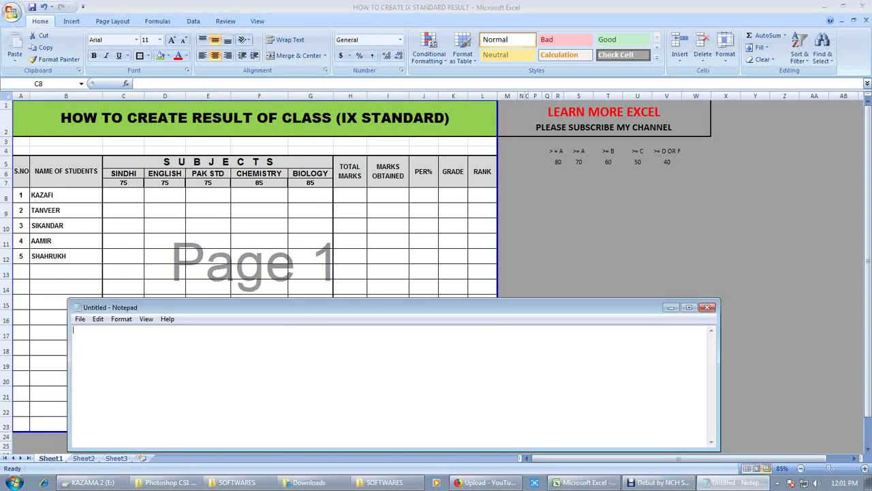
Step: Type 'hello friends' and an intro line about creating the class IX result
type("hello friend")
type("s")
key("Return")
type("today ")
type("i wann")
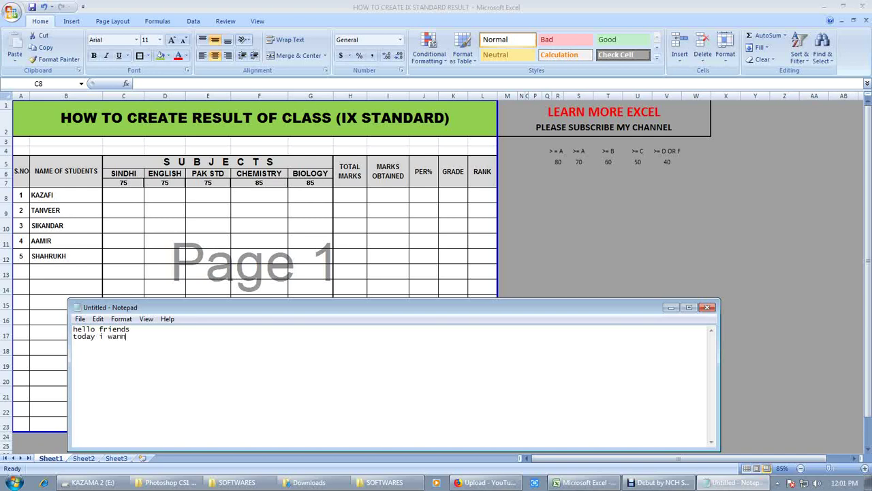
type("a sha")
type("re with you ")
type("how to c")
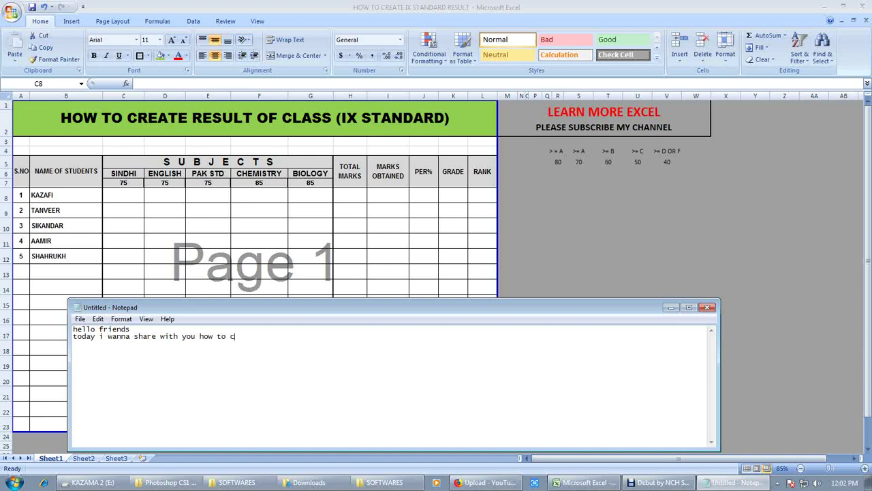
type("reate result")
type(" of clas ix ")
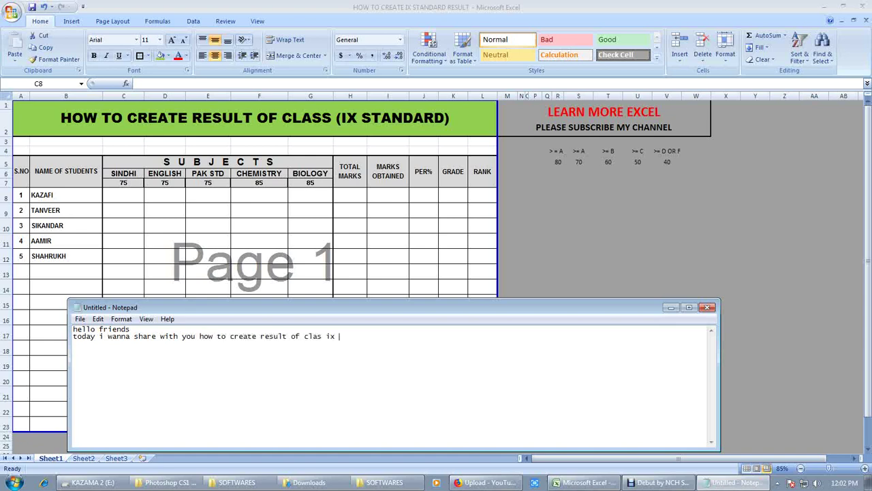
type("standard w")
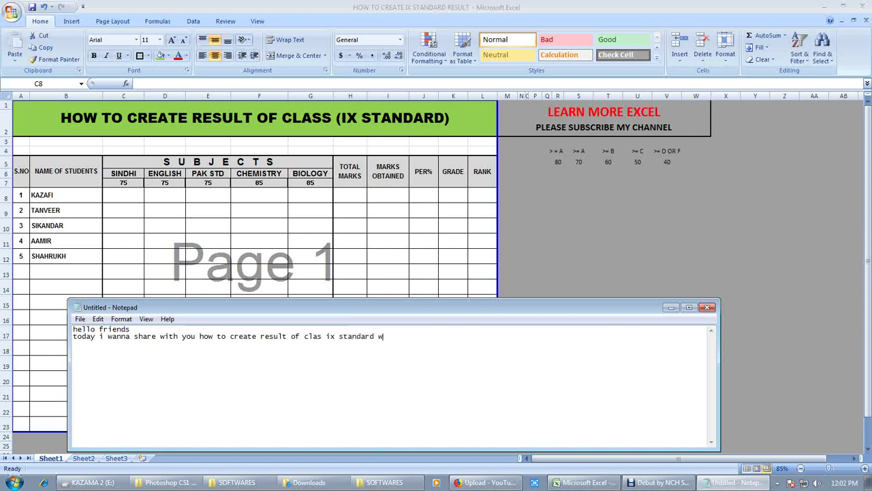
type("hich is belongs to ")
type("5 subje")
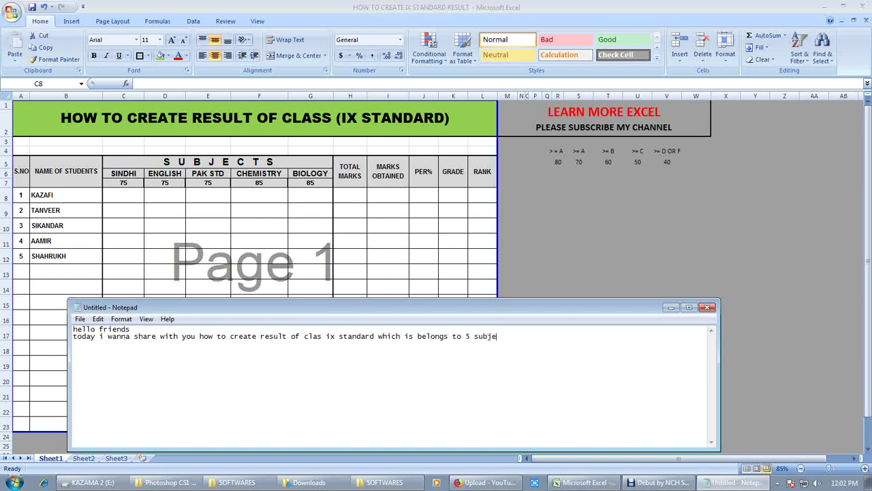
type("cts")
Step: In Excel, review the subject headings and maximum marks row, ending on BIOLOGY's 85
key("alt+Tab")
key("Left")
key("Left")
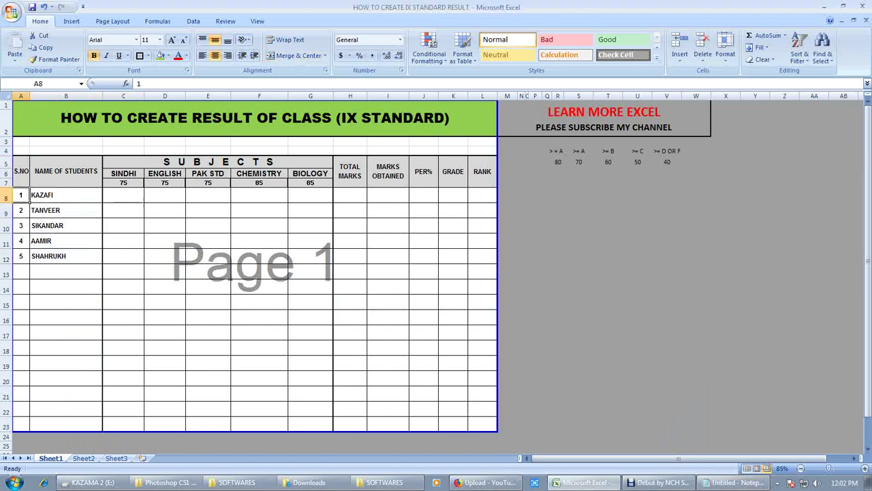
key("Right")
key("Up")
key("Up")
key("Up")
key("Down")
key("Down")
key("Right")
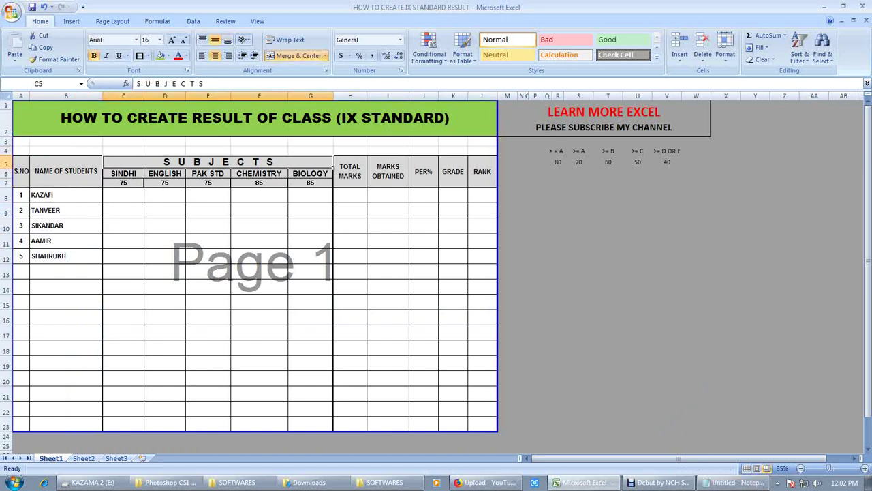
key("Down")
key("Right")
key("Right")
key("Right")
key("Right")
key("shift+Down")
key("shift+Left")
key("shift+Left")
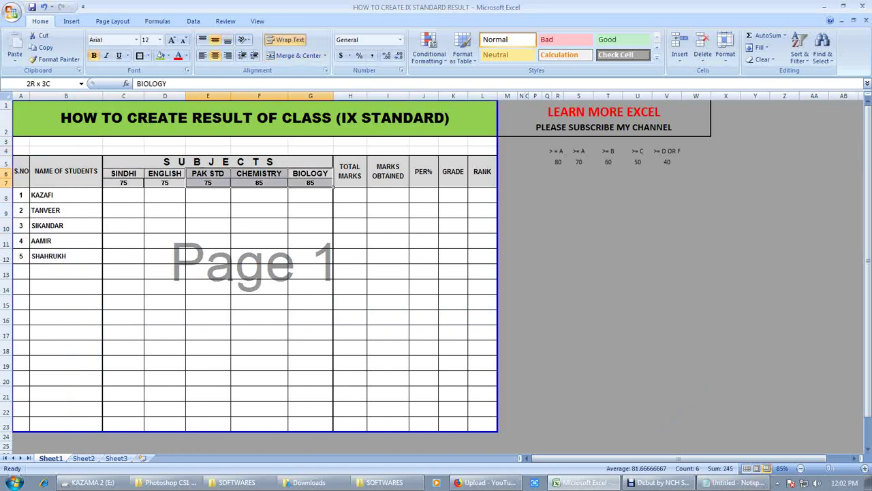
key("shift+Left")
key("shift+Left")
key("Down")
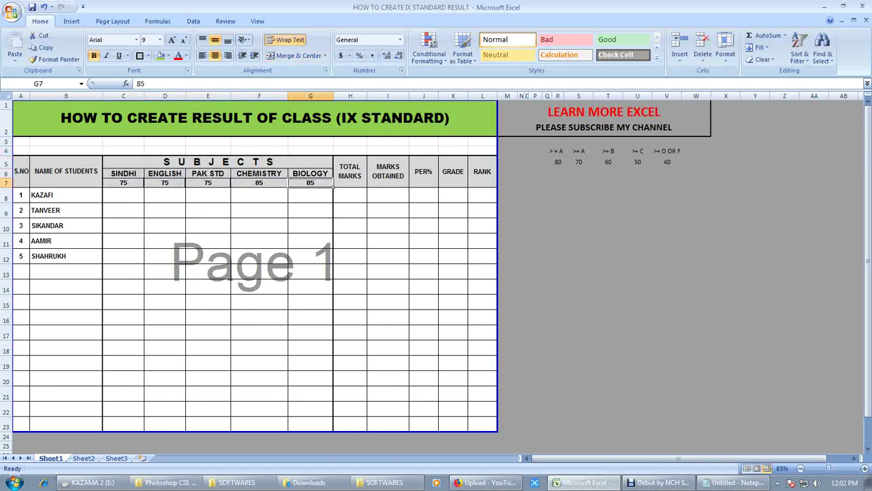
Step: In the note, add a paragraph 'i have some date here to show'
key("super")
key("alt+Tab")
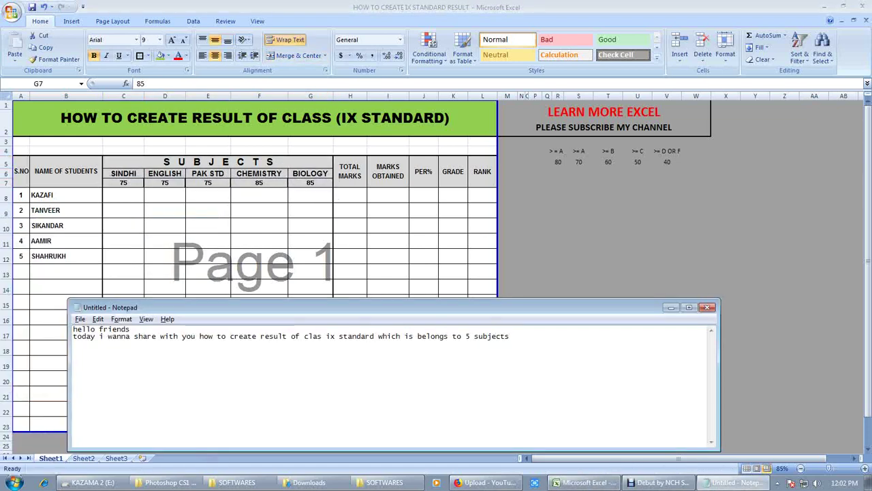
key("Return")
type("i h")
type("ave some da")
type("te here ")
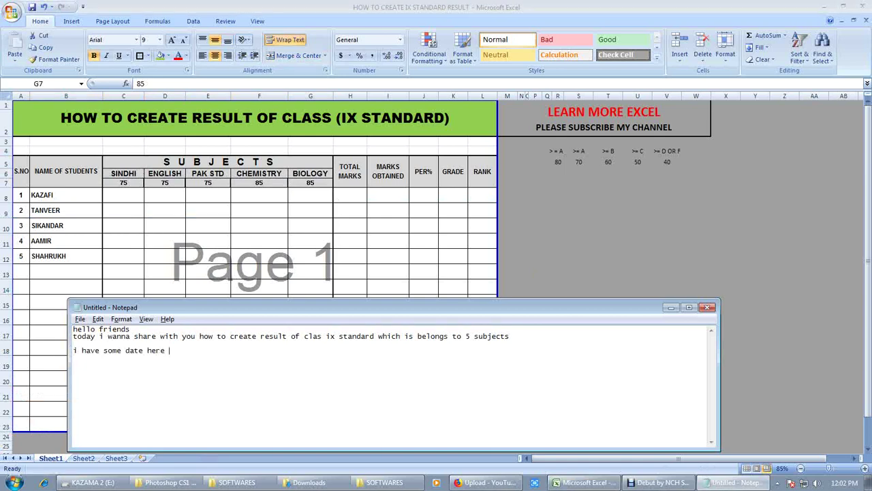
type("to show")
Step: Look over KAZAFI's empty marks row in Excel, returning to cell C8
key("alt+Tab")
key("Down")
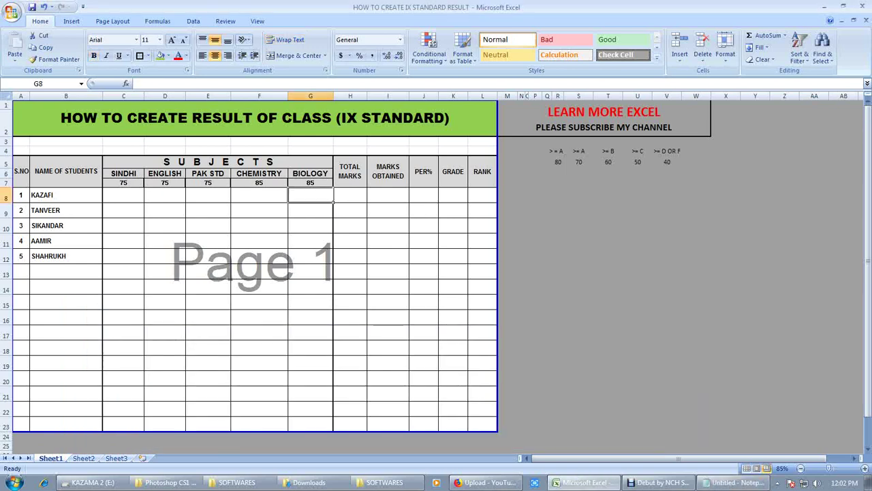
left_click(208, 195)
key("Right")
key("Right")
key("Right")
key("Left")
key("Left")
key("Left")
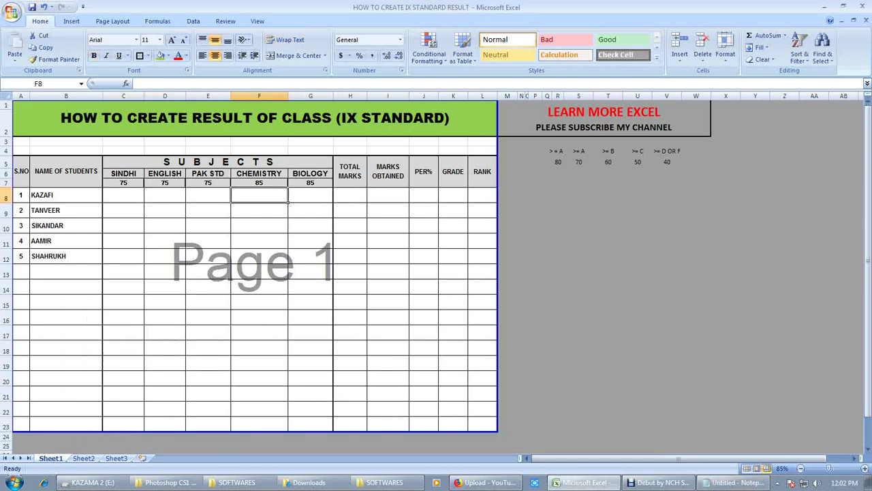
key("Left")
key("Left")
key("Left")
key("Down")
key("Up")
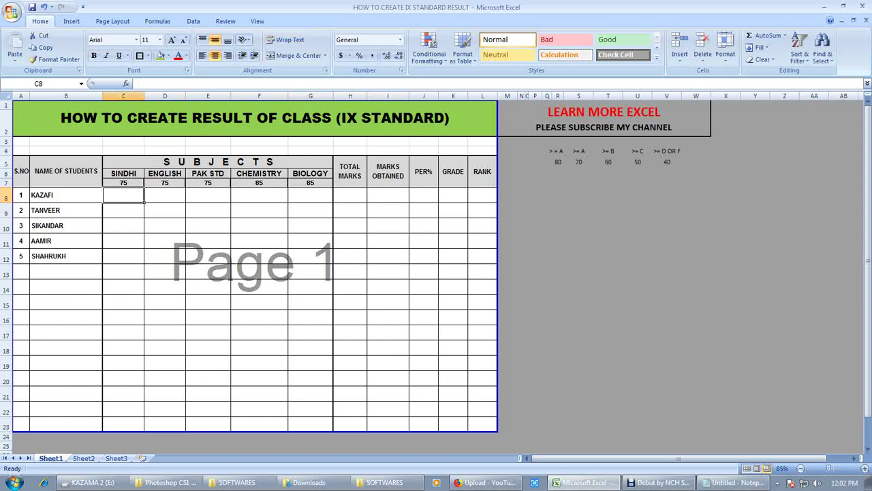
Step: Add 'you just put number as you want' and 'for sample' to the note
key("alt+Tab")
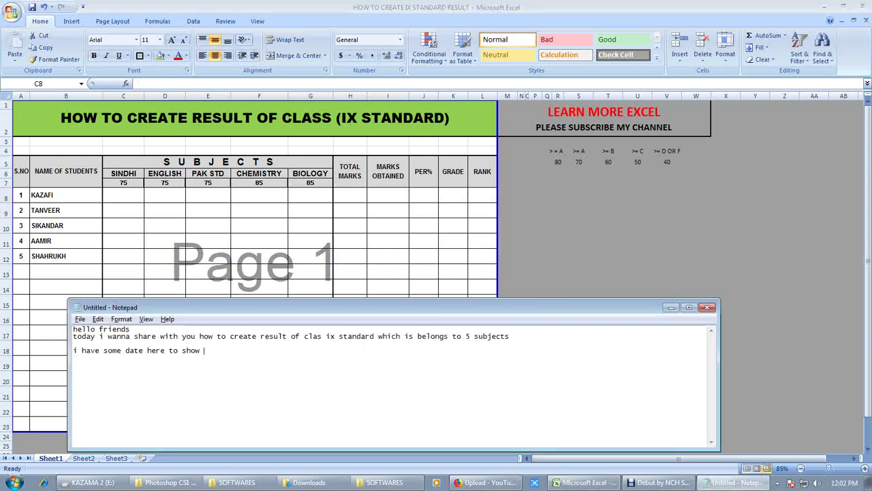
type("you just ")
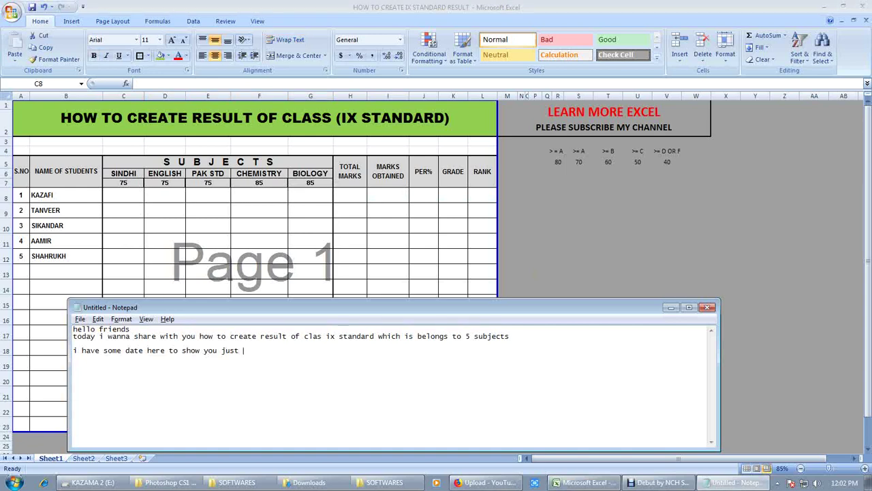
type("put number as ")
type("you ")
type("want")
key("alt+Tab")
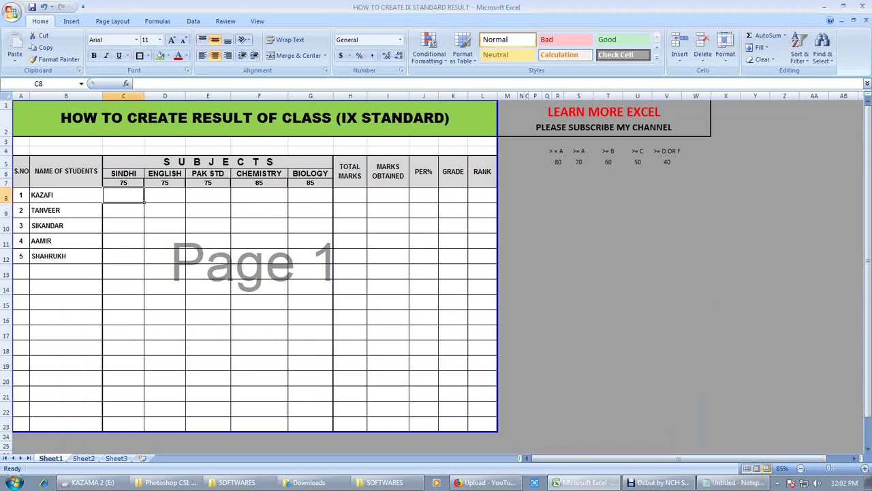
key("alt+Tab")
type("for ")
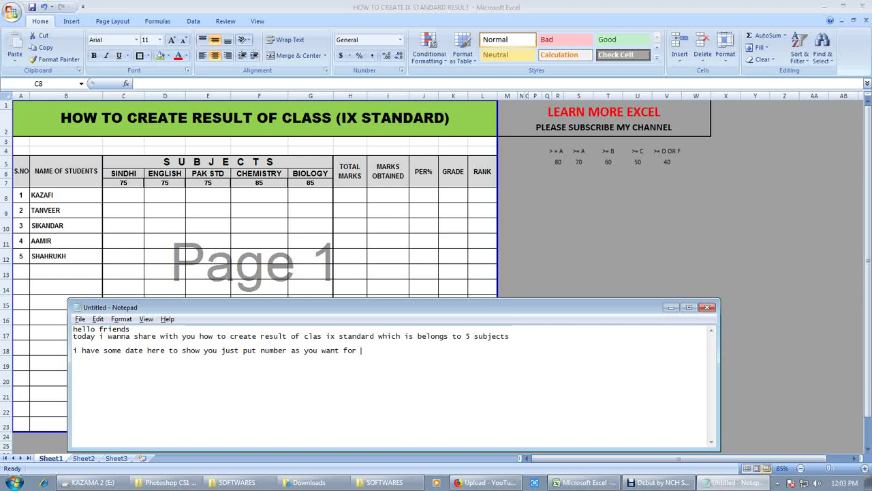
type("sample")
Step: Highlight the empty marks area C8:G12, then add 'i have some numbers' to the note
key("alt+Tab")
mouse_move(123, 195)
left_mouse_down()
mouse_move(124, 255)
mouse_move(310, 256)
left_mouse_up()
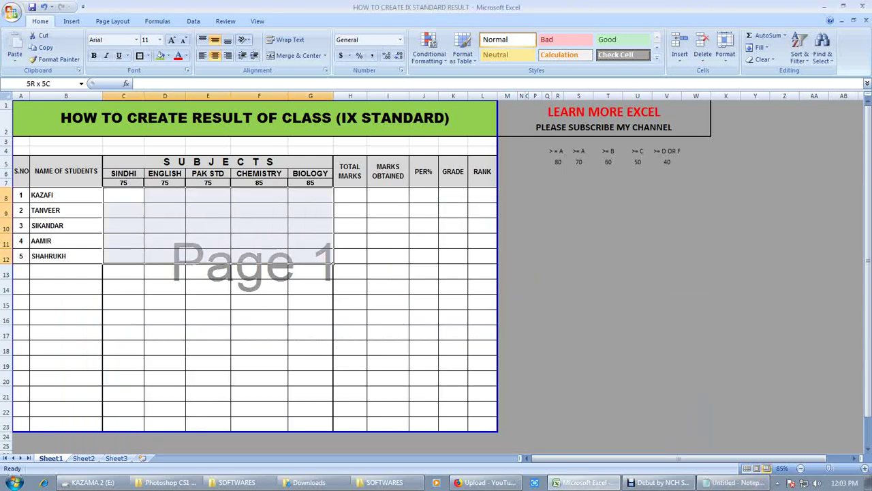
left_click(123, 195)
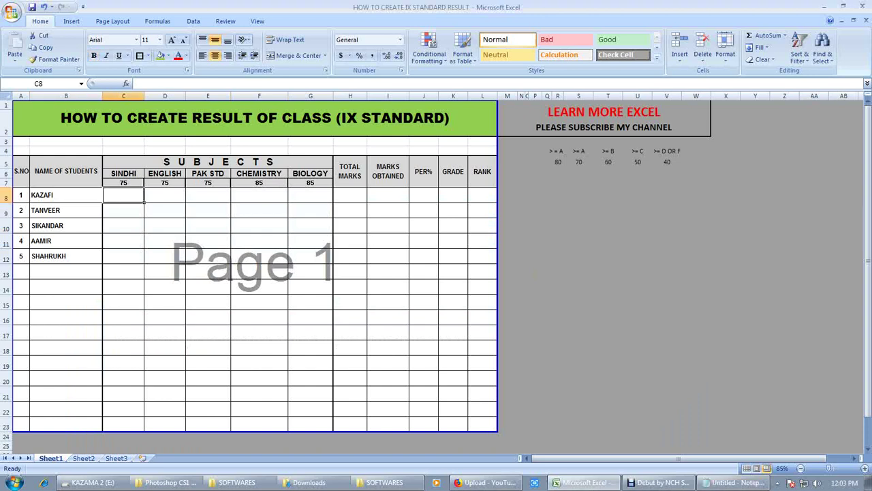
key("alt+Tab")
type("i have ")
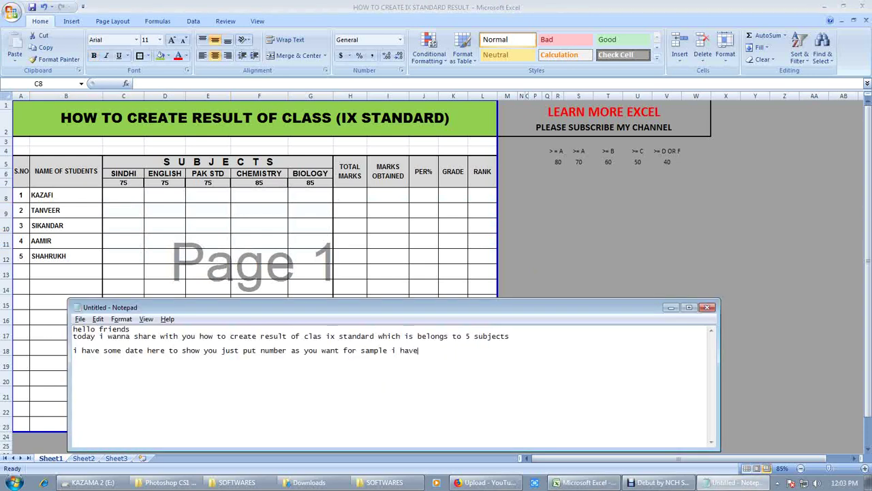
type("some numbers")
key("alt+Tab")
key("ctrl+Page_Down")
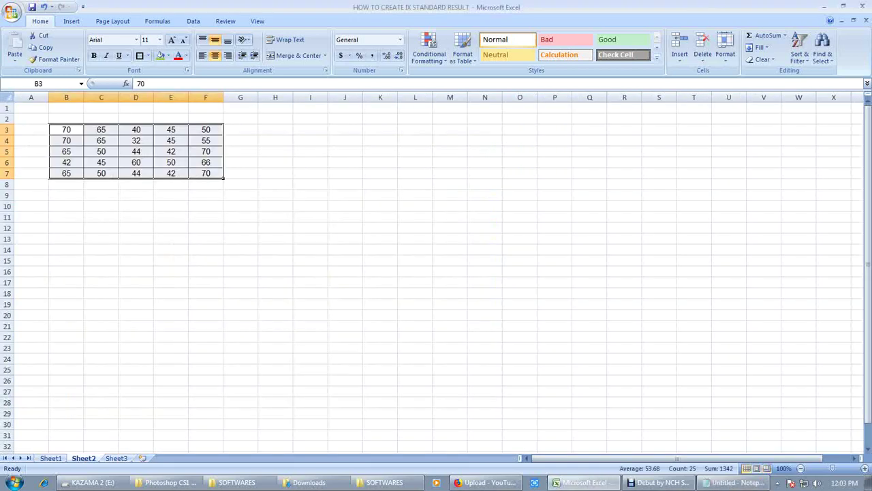
key("ctrl+c")
key("ctrl+Page_Up")
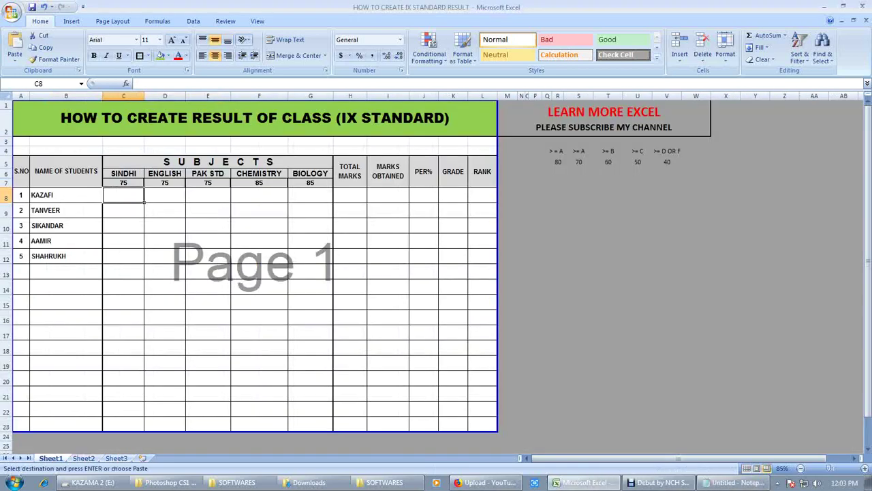
right_click(143, 200)
left_click(174, 246)
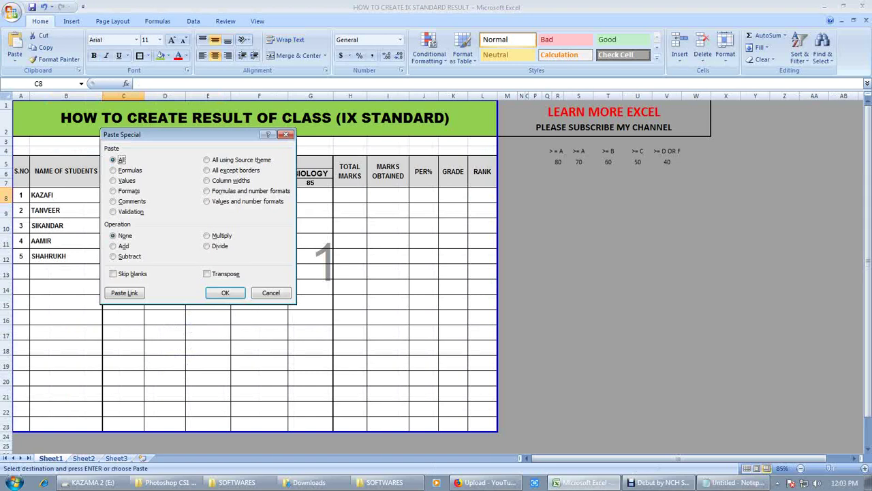
key("v")
key("Return")
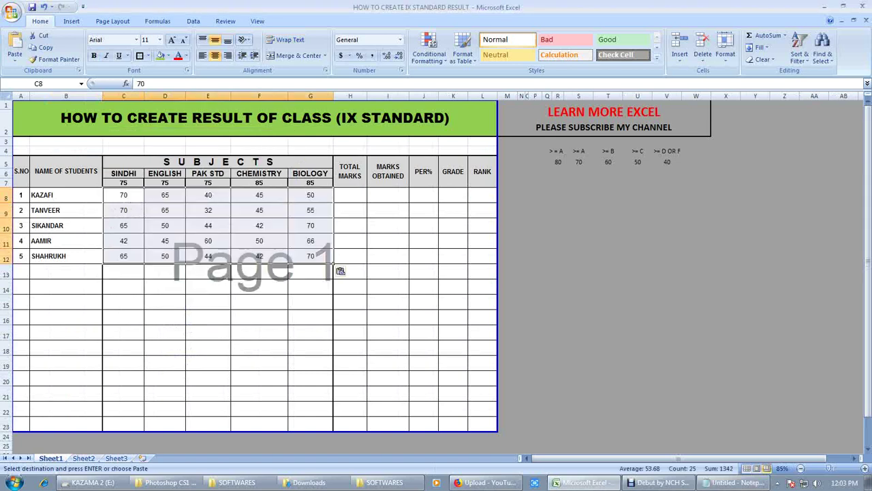
key("Left")
key("Right")
key("Right")
key("Right")
key("Right")
key("Right")
key("Right")
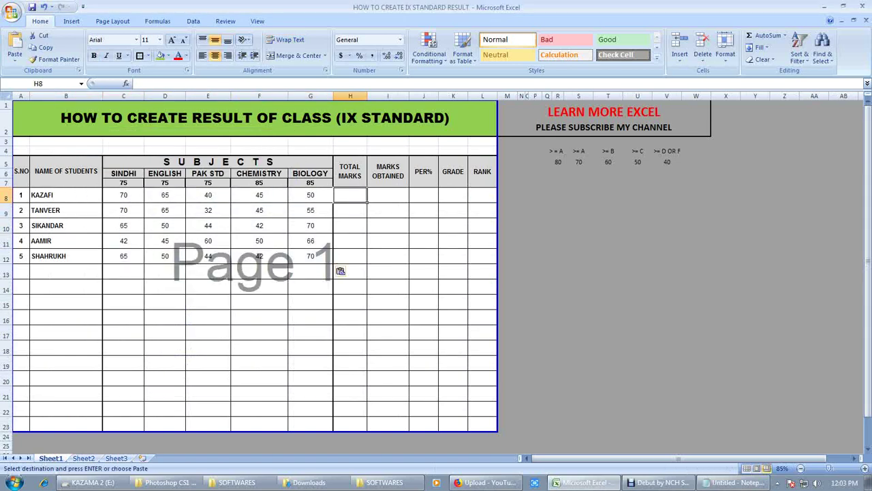
key("Right")
Step: Enter =SUM(C7:G7) in H8 to total the maximum marks
key("Left")
key("Up")
key("Left")
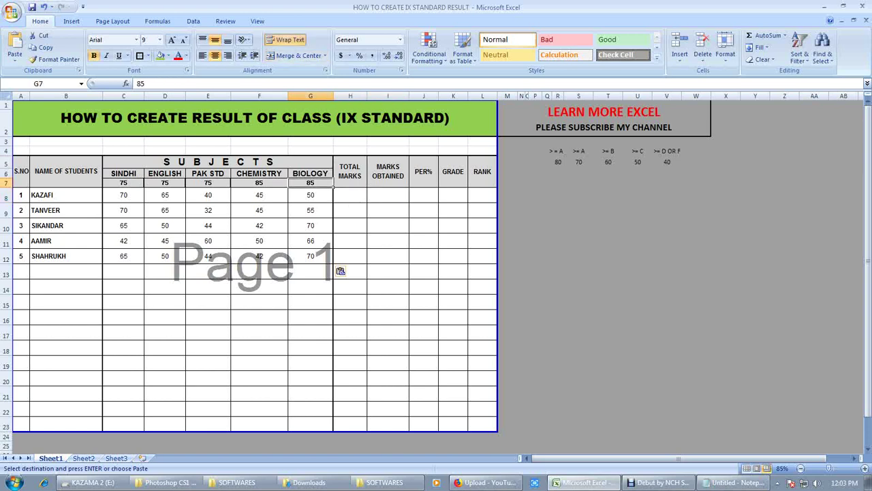
key("shift+Left")
key("shift+Left")
key("shift+Left")
key("shift+Left")
key("shift+Right")
key("shift+Right")
key("shift+Left")
key("shift+Left")
key("shift+Right")
key("shift+Right")
key("shift+Left")
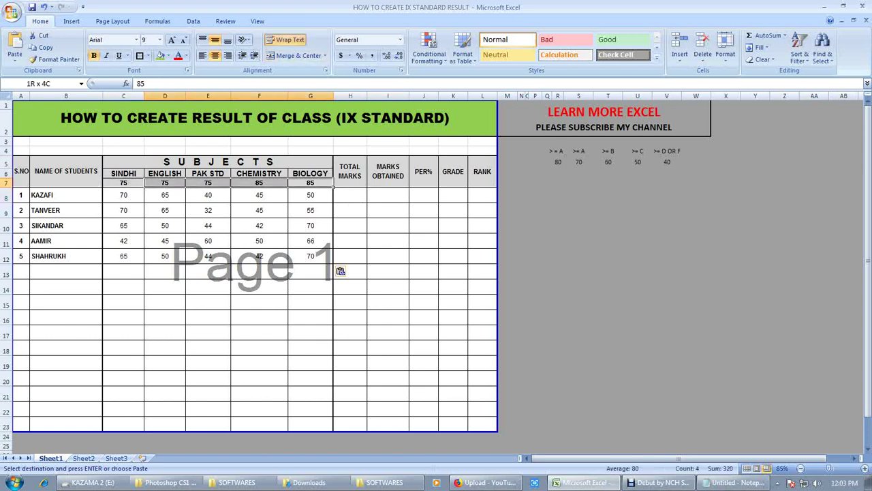
key("shift+Left")
key("Down")
key("Right")
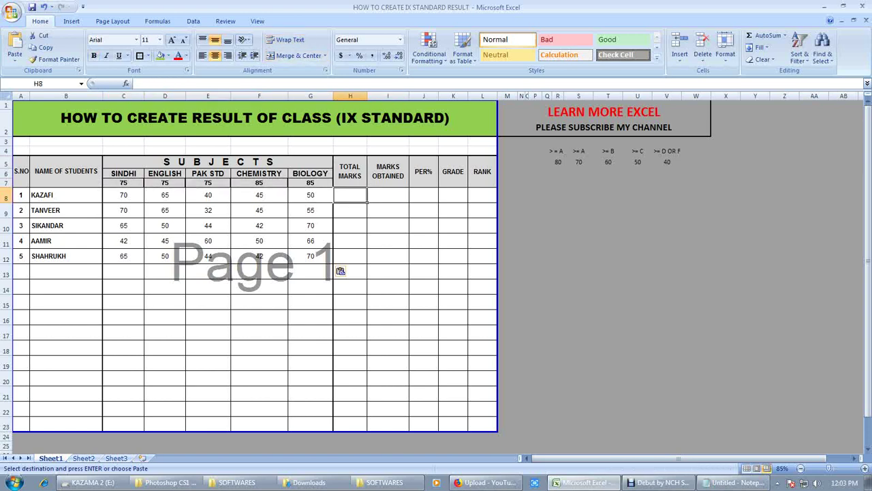
type("=sum")
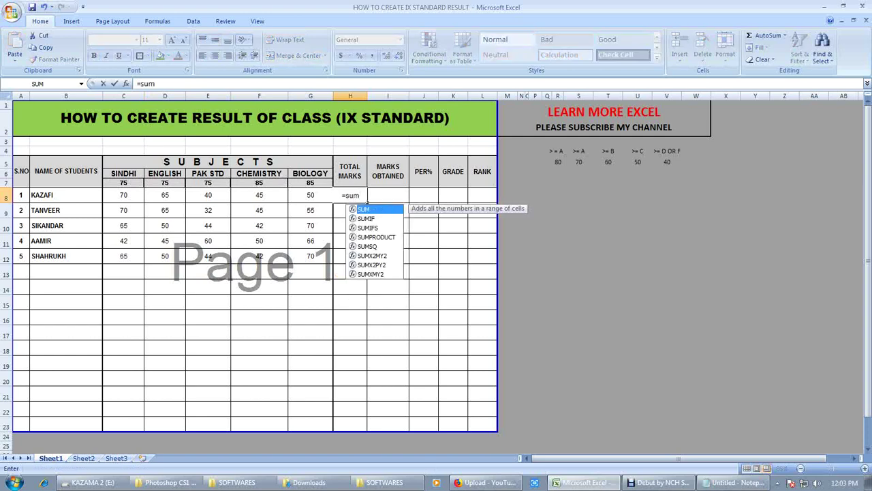
type("(")
key("Up")
key("Left")
key("shift+Left")
key("shift+Left")
key("shift+Left")
key("shift+Left")
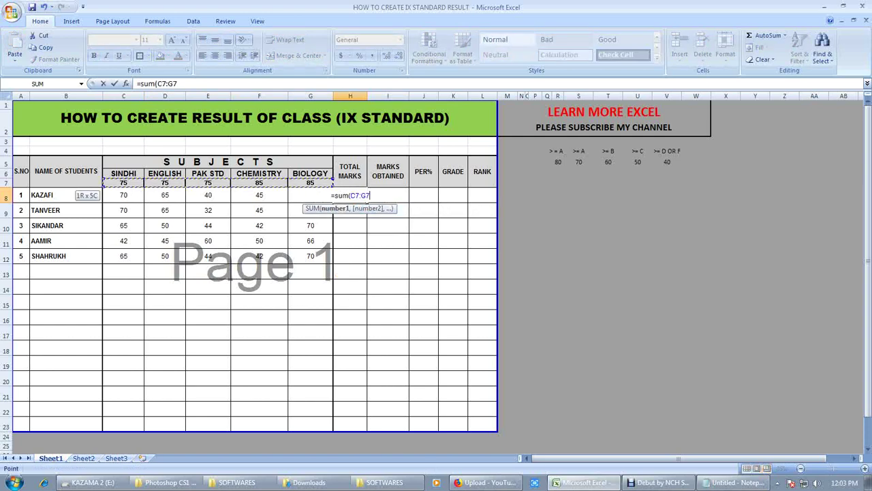
key("Return")
Step: Make H8's formula absolute as =SUM($C$7:$G$7)
left_click(349, 194)
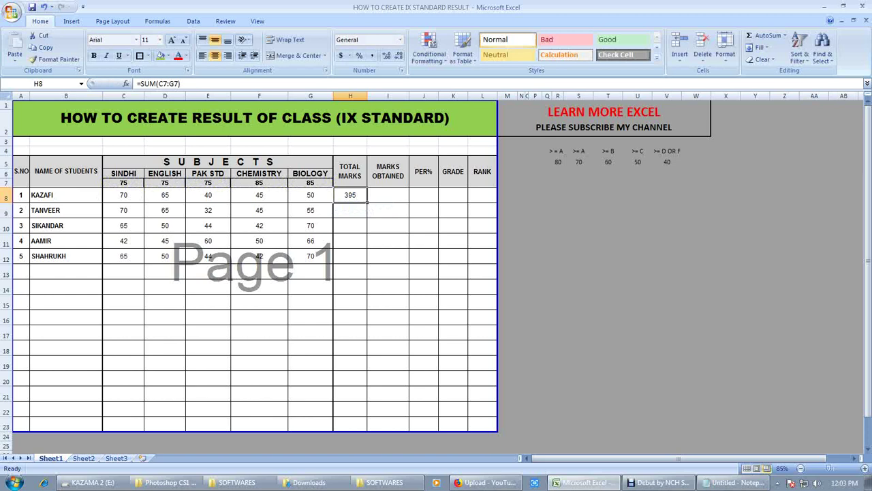
key("F2")
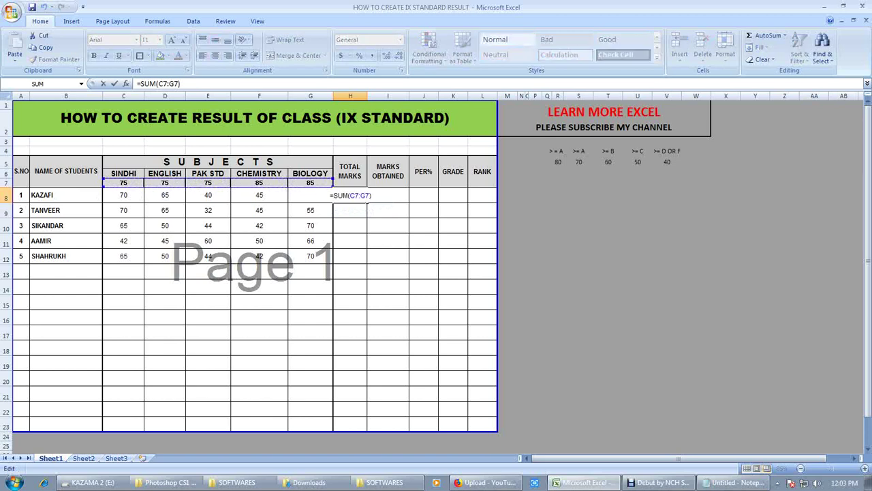
left_click(359, 196)
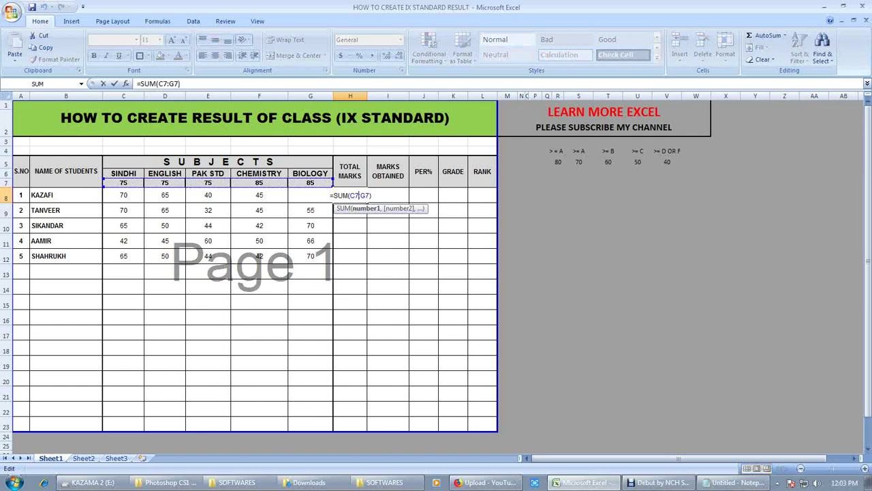
key("F4")
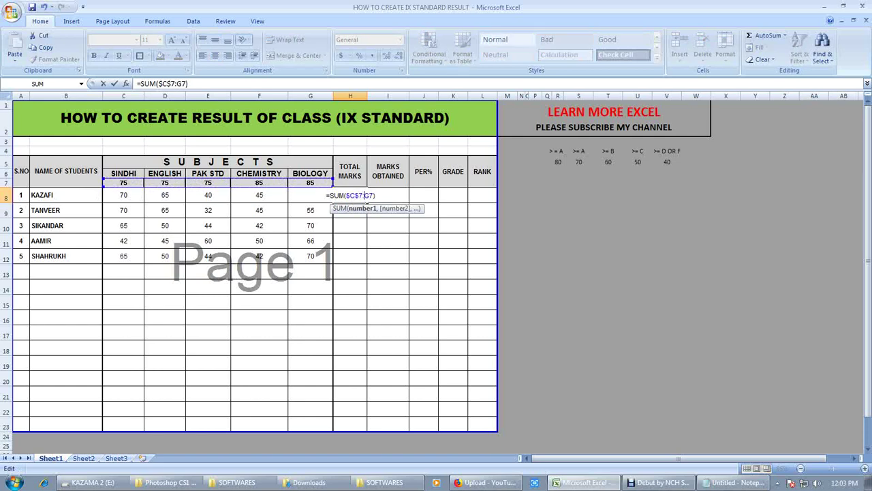
key("F4")
key("ctrl+Return")
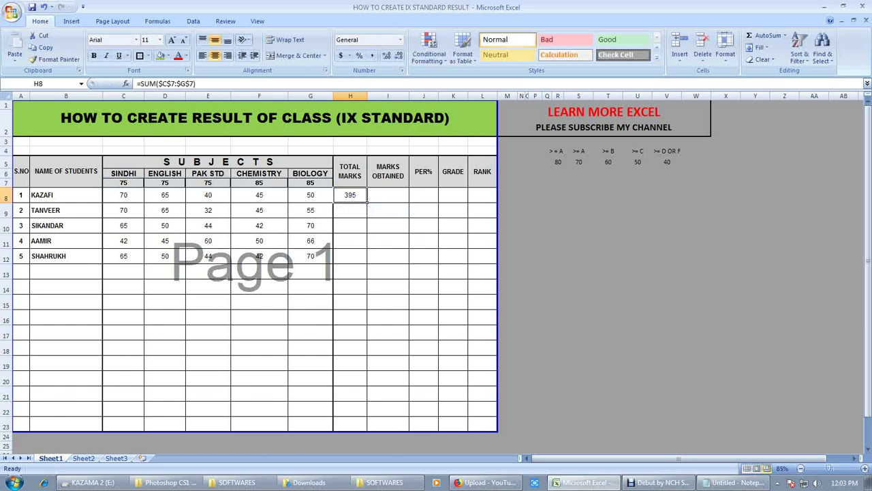
Step: Switch H8's references back to relative and fill the total down to row 12
double_click(360, 196)
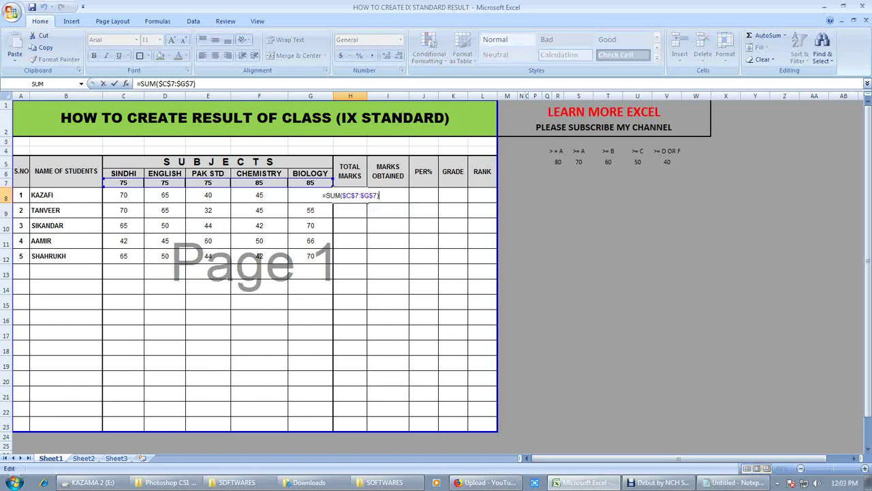
key("F4")
key("F4")
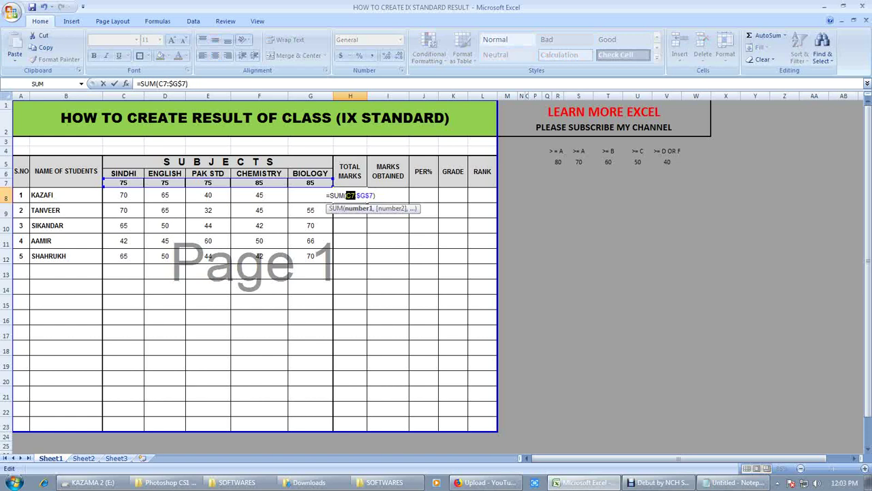
key("F4")
key("ctrl+Return")
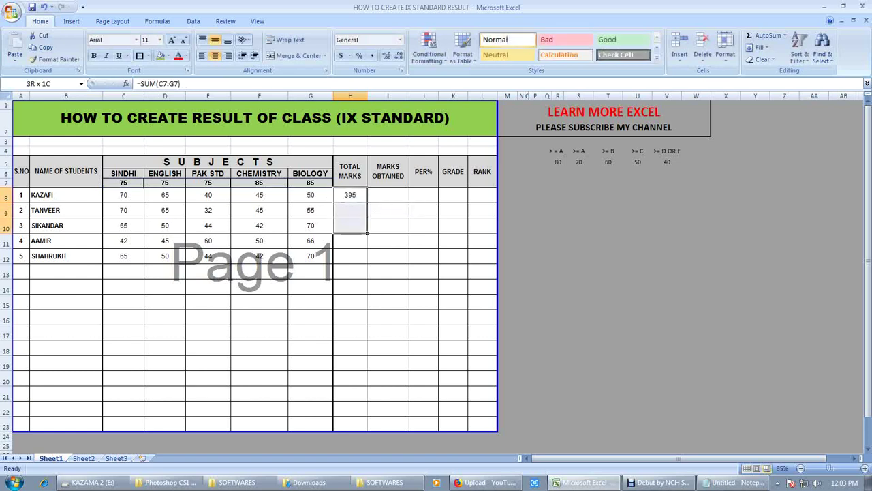
left_click_drag(366, 202, 368, 264)
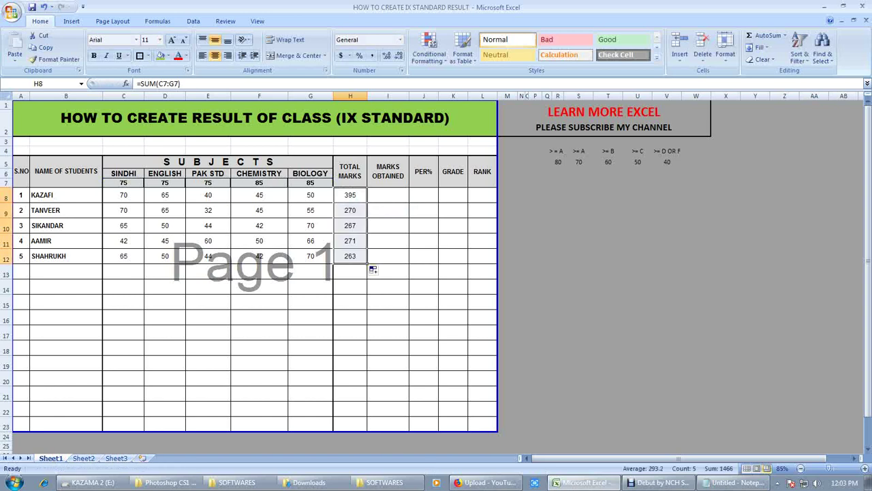
Step: Recheck H8 and copy the absolute total formula down to H12
left_click(365, 201)
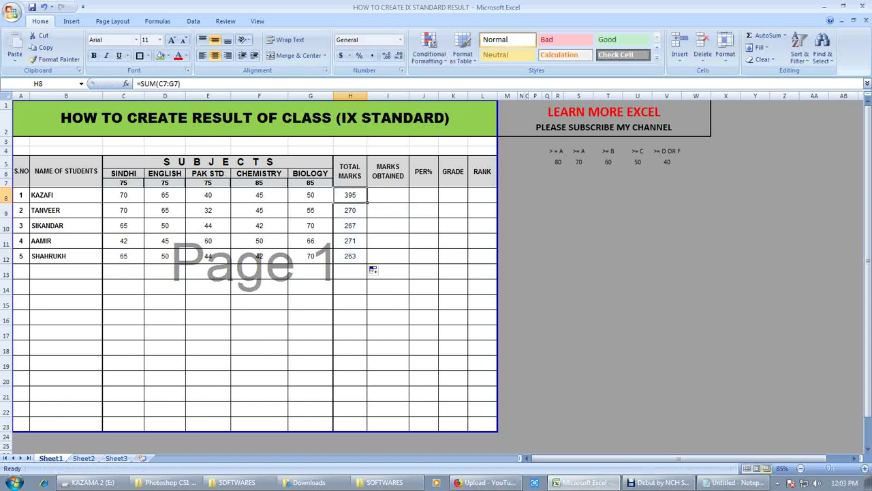
double_click(359, 195)
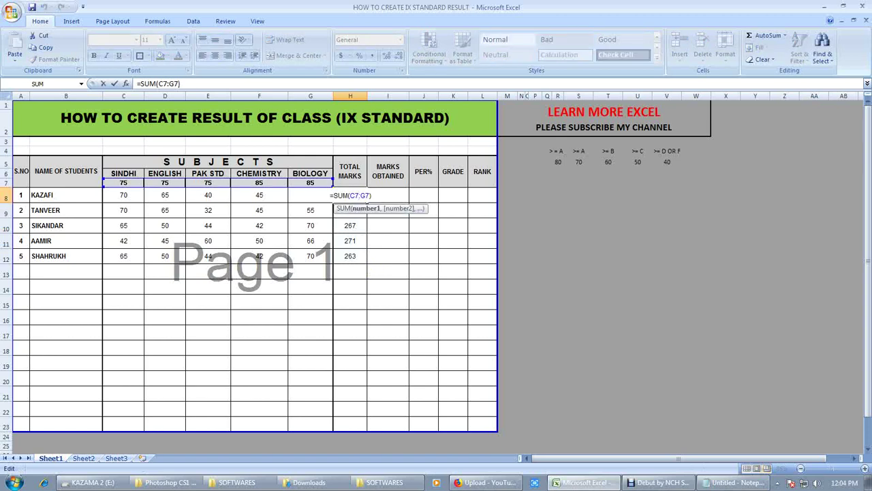
key("Return")
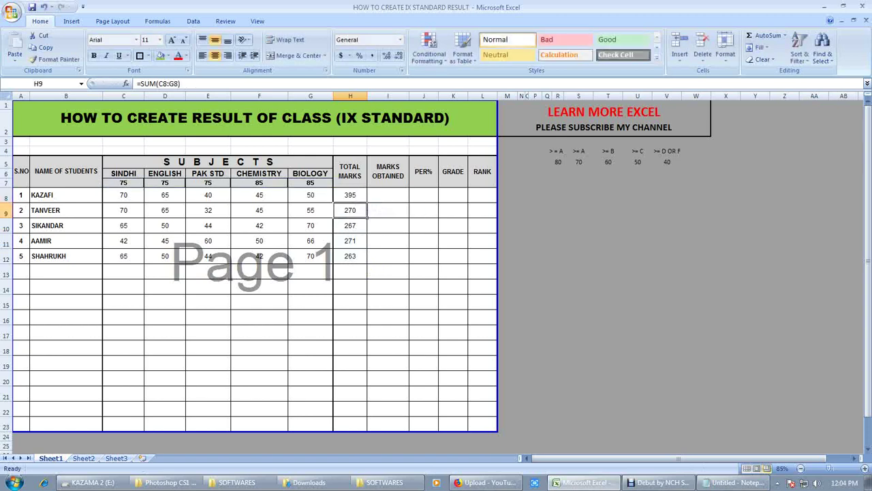
left_click(350, 195)
left_click_drag(367, 202, 366, 263)
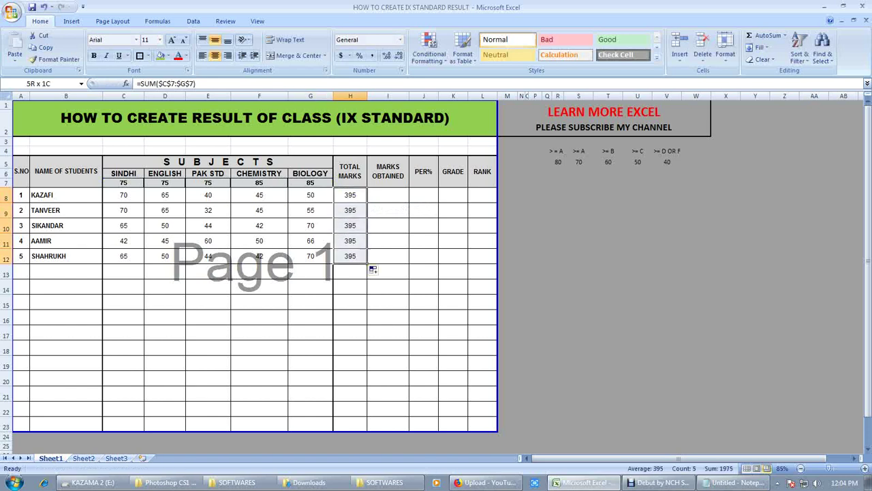
Step: Verify that H9 through H12 each use =SUM($C$7:$G$7), showing 395
left_click(349, 209)
key("F2")
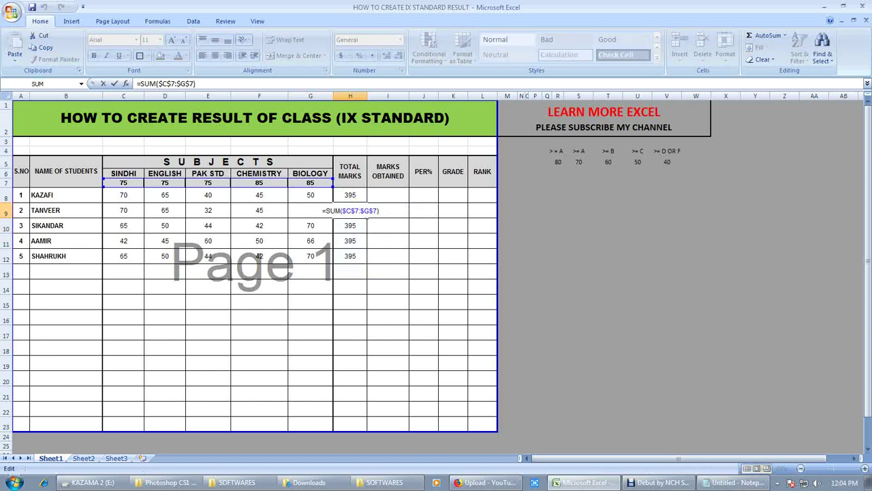
key("Return")
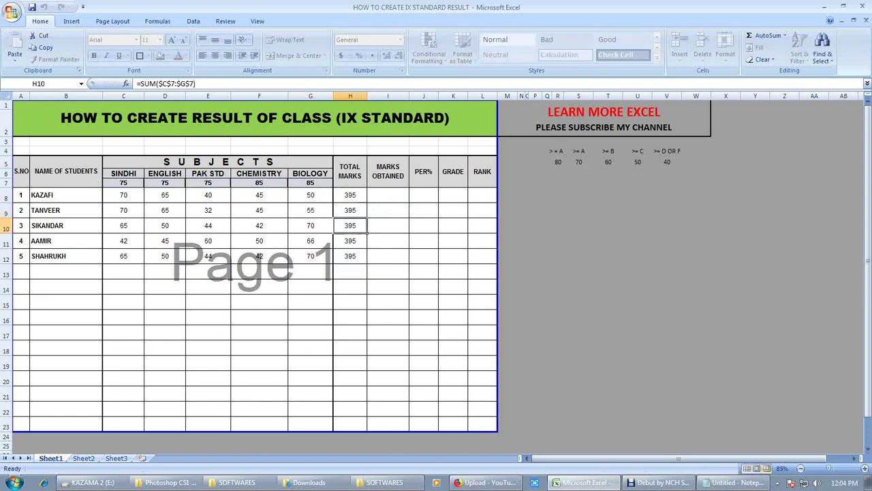
key("F2")
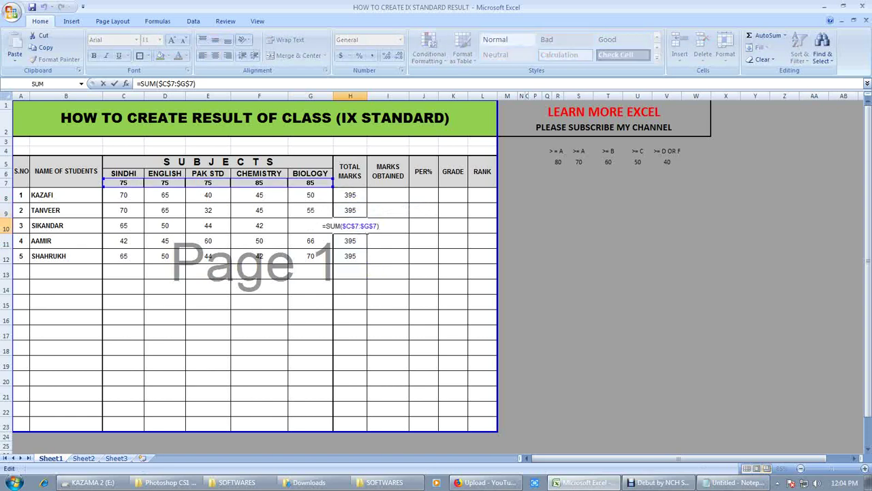
key("Return")
key("F2")
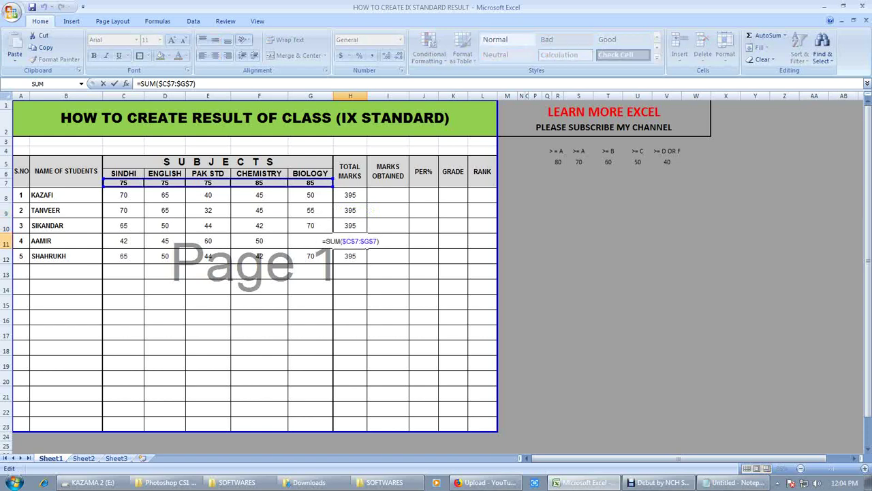
key("Return")
key("F2")
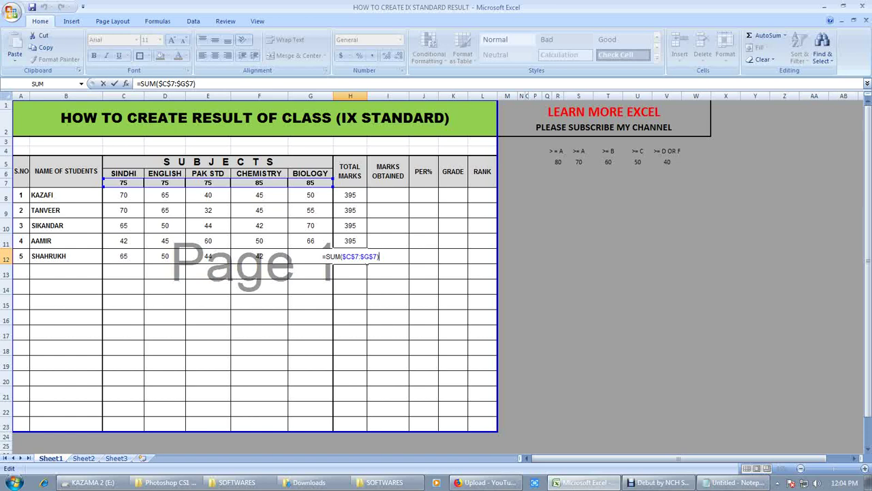
key("Return")
Step: Enter =SUM(C8:G8) in I8 for KAZAFI's marks obtained
key("Up")
left_click(409, 197)
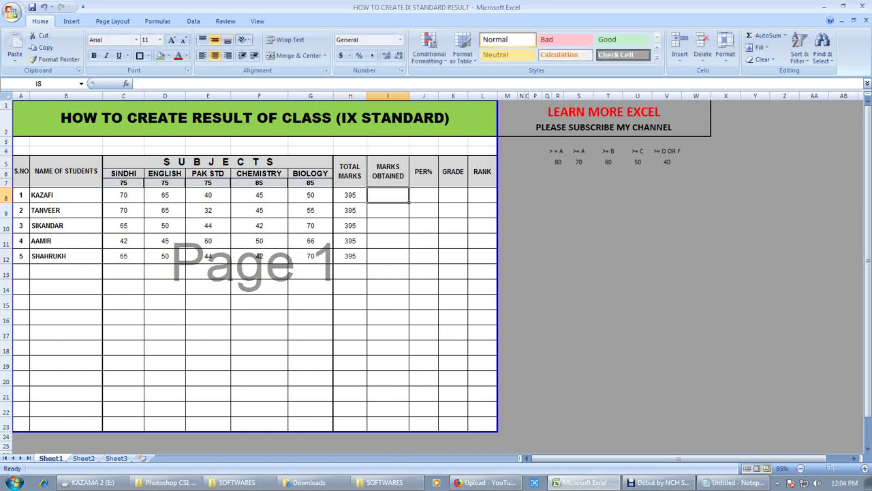
type("=sum(")
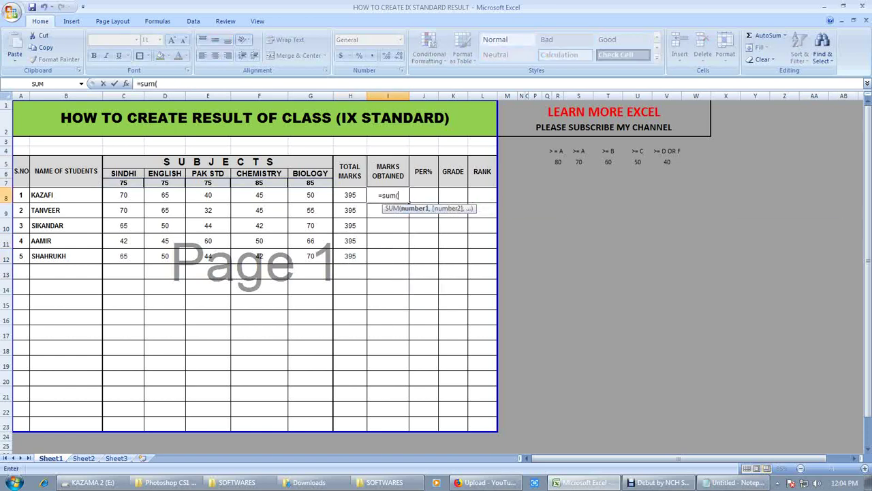
key("Left")
key("Left")
left_click_drag(325, 195, 112, 198)
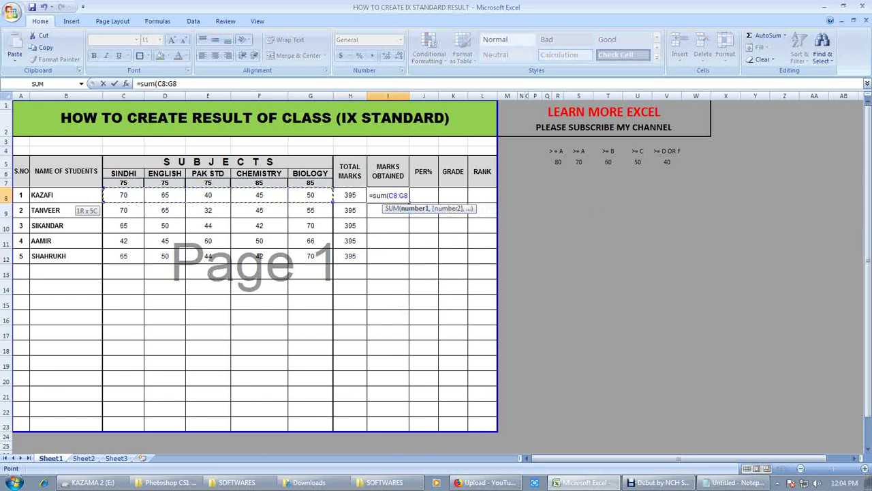
key("Return")
Step: Fill the marks obtained sum down to I12 via the fill handle
key("Up")
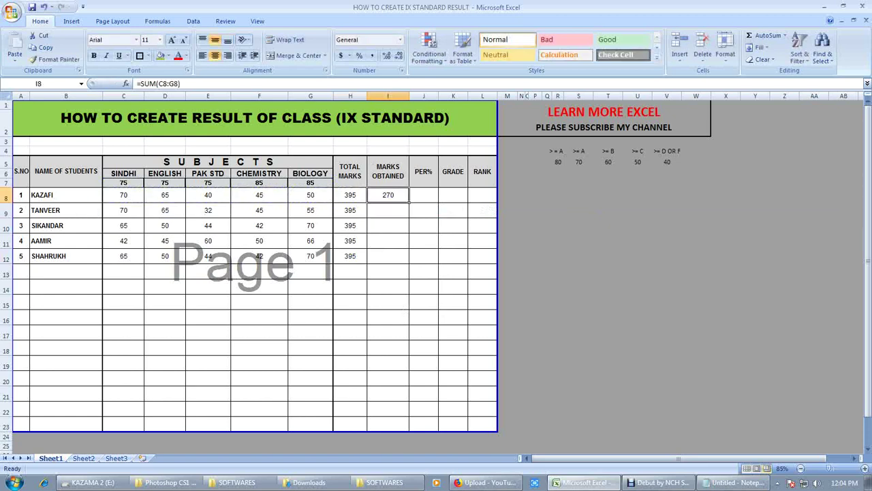
key("shift+Down")
key("shift+Down")
key("shift+Down")
key("shift+Down")
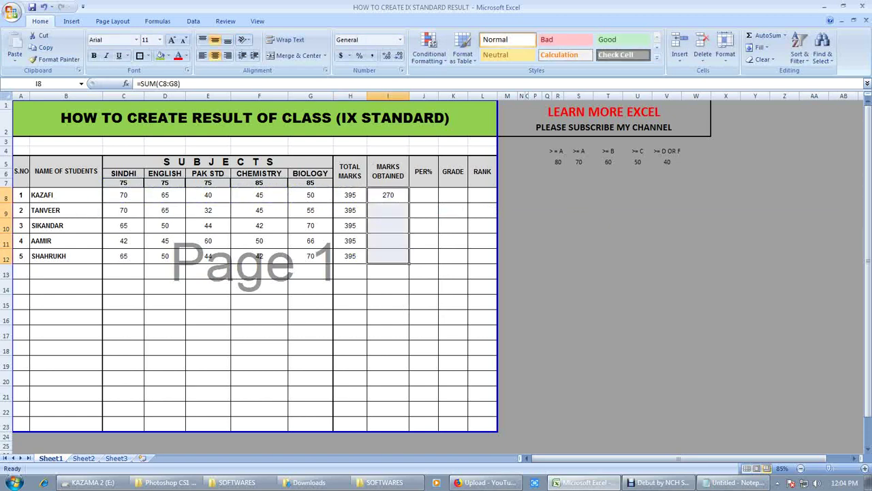
key("Up")
key("Down")
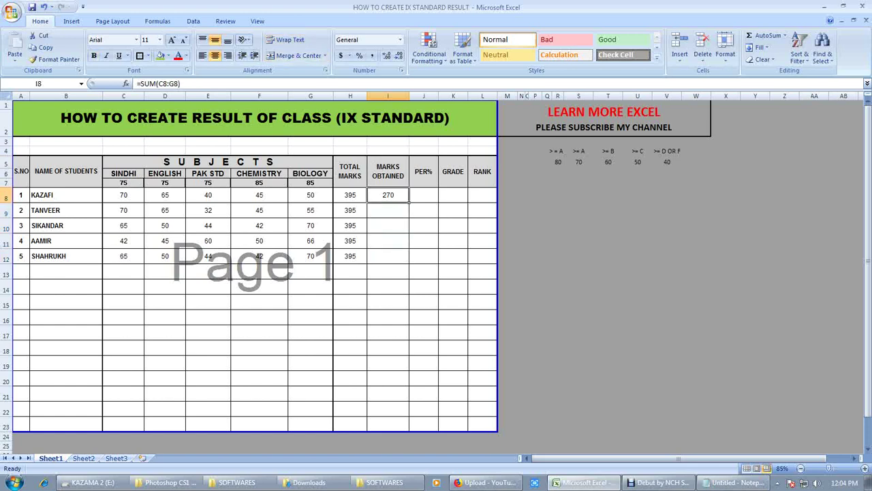
double_click(409, 201)
Step: Check the copied sum formulas in I9 through I12
key("Down")
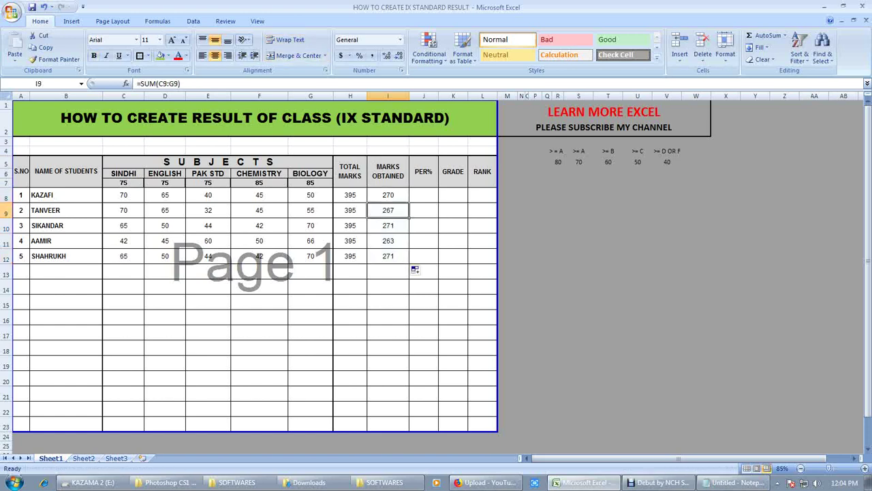
key("F2")
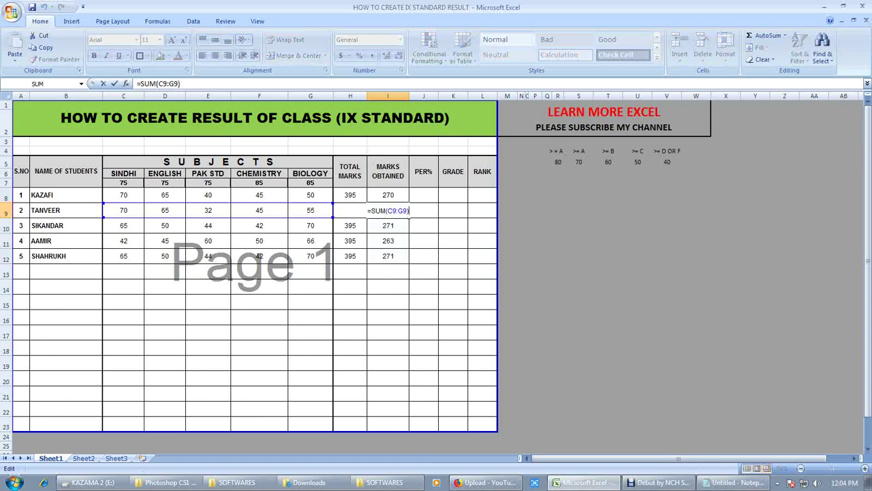
key("Escape")
key("Down")
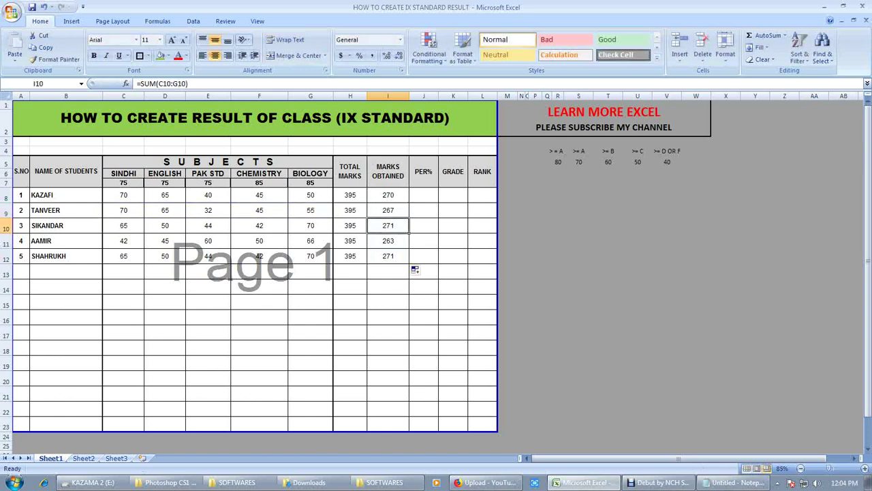
key("Down")
key("Up")
key("F2")
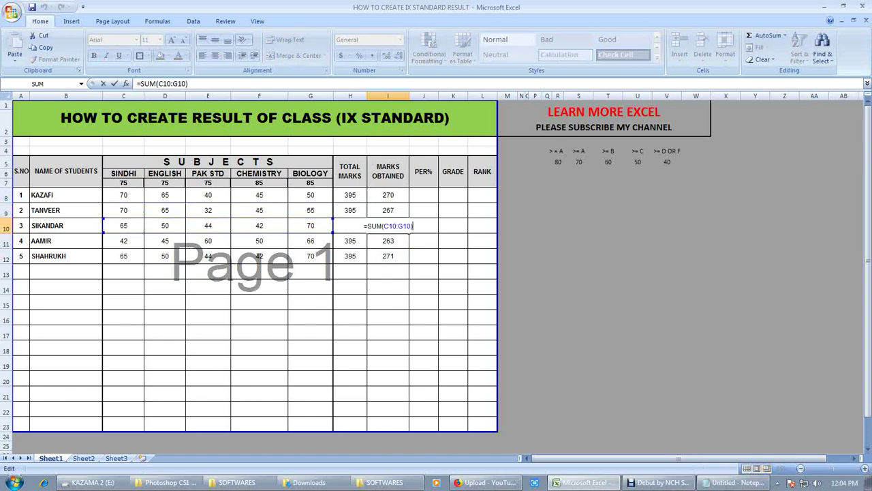
key("Escape")
key("Down")
key("F2")
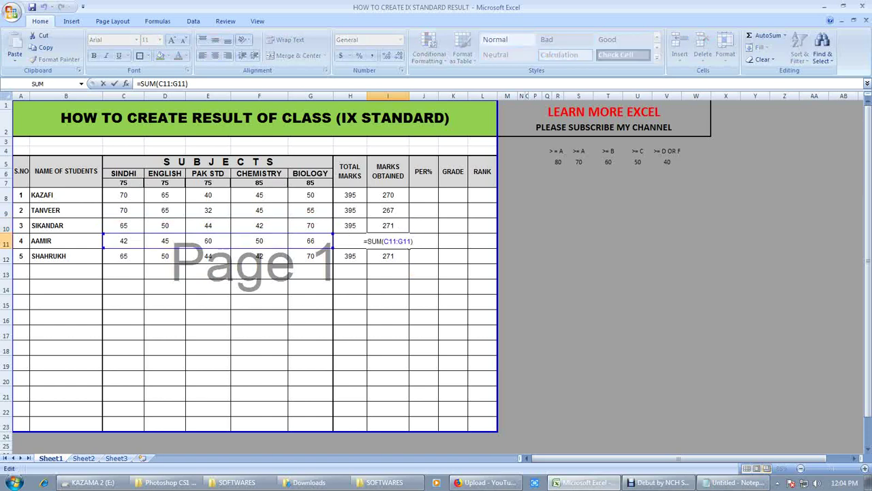
key("Escape")
key("Down")
key("F2")
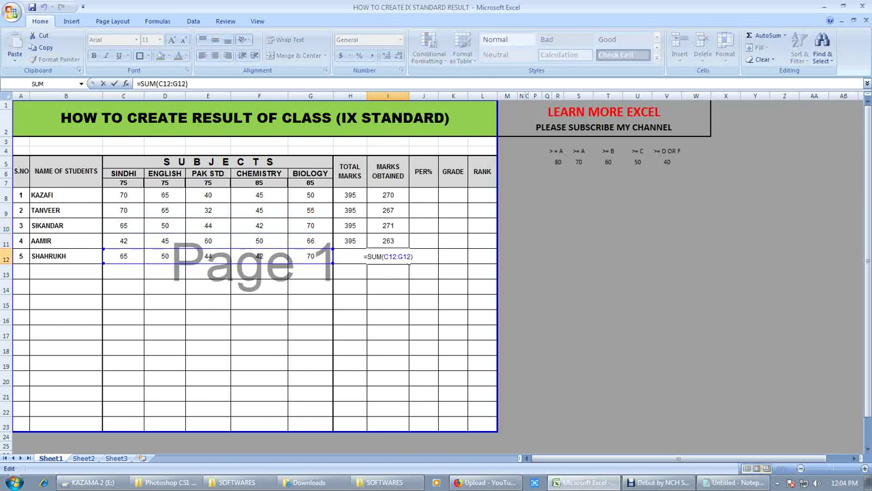
key("Return")
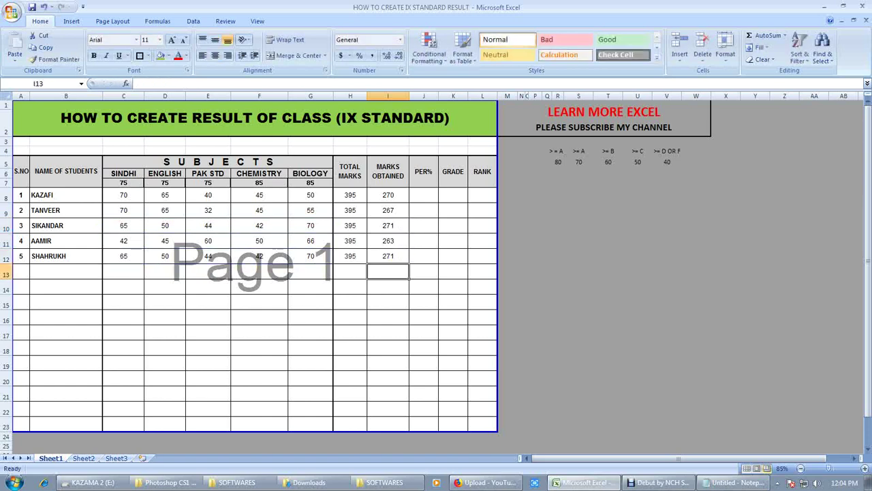
Step: Move to the first PER% cell, J8
key("Up")
key("Up")
key("Right")
key("Up")
key("Up")
key("Up")
key("Down")
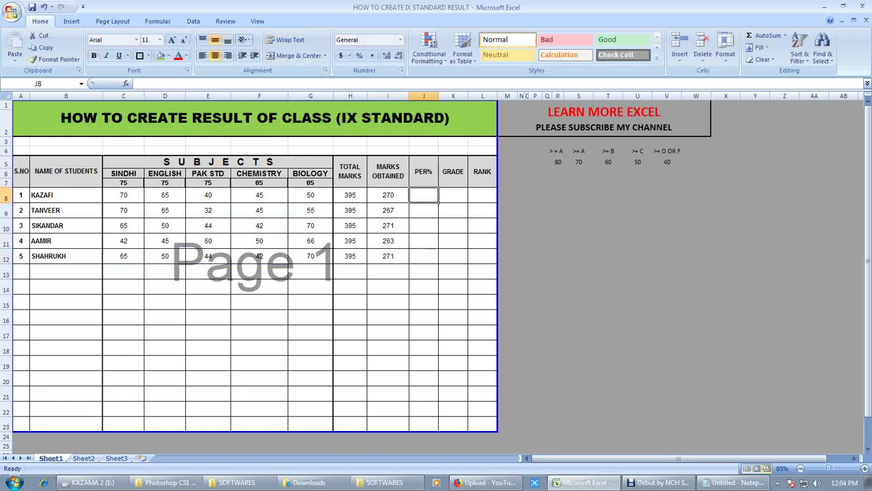
Step: Enter =I8/H8 in J8 to compute KAZAFI's percentage
type("=")
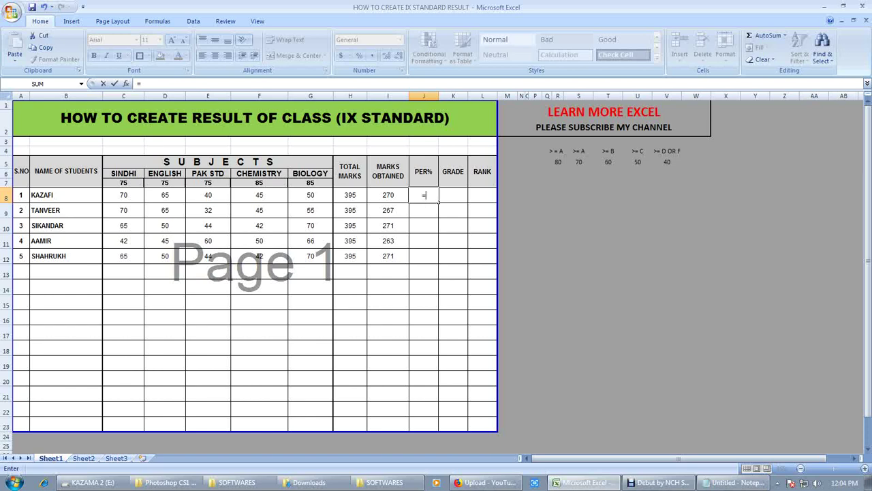
key("Left")
type("/")
left_click(354, 196)
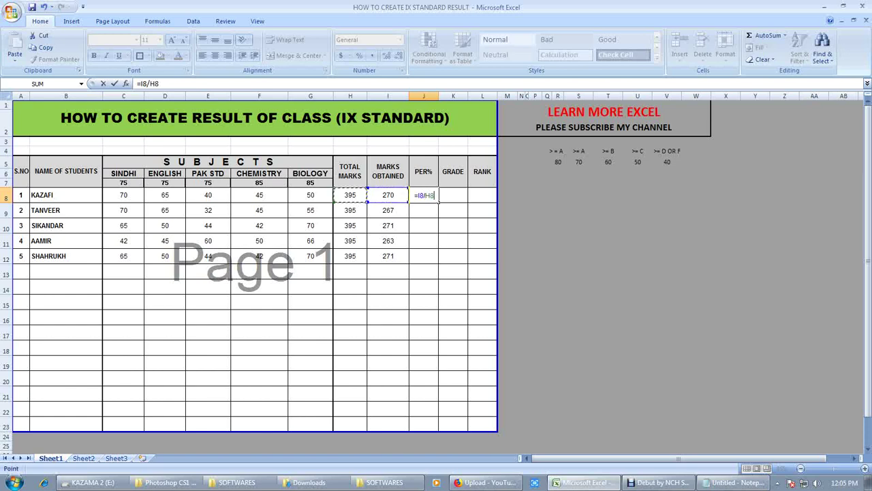
key("Return")
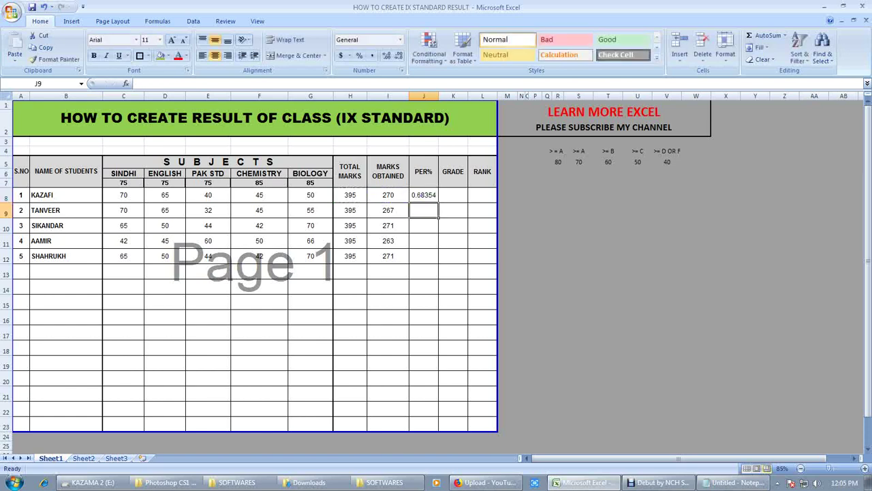
Step: Format J8 as a percentage with two decimal places
left_click(437, 198)
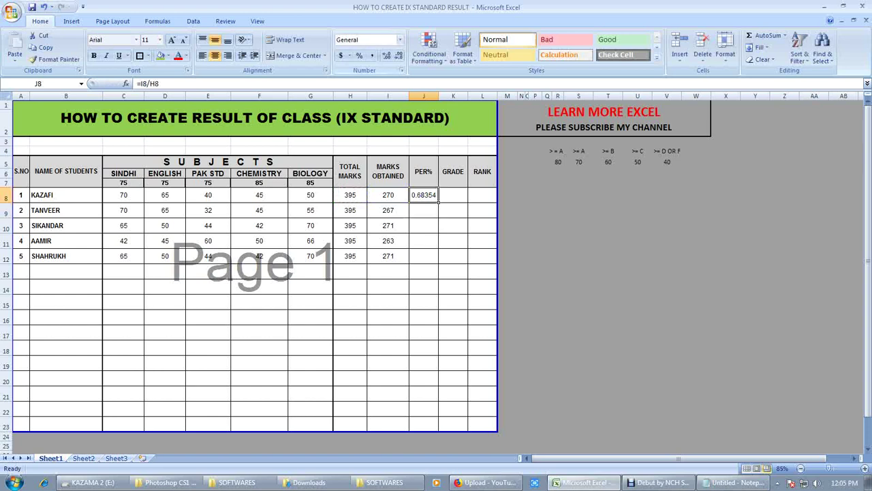
left_click(400, 39)
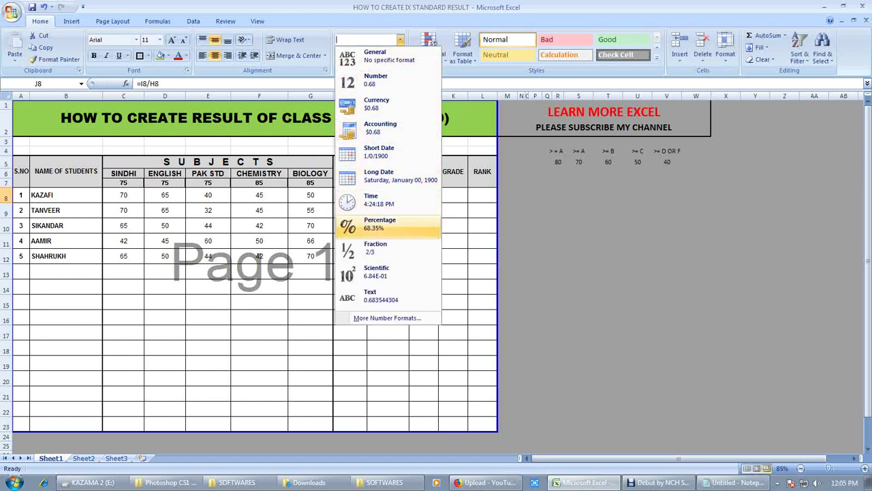
left_click(380, 224)
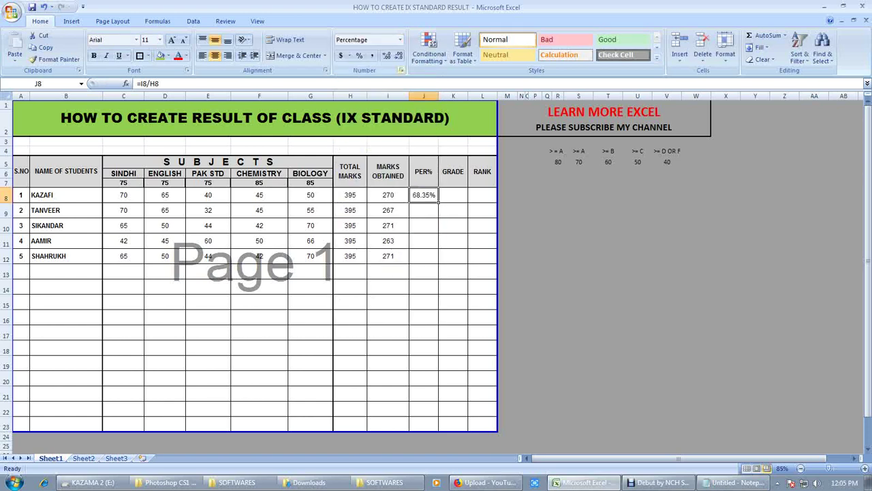
left_click(400, 55)
left_click(400, 55)
left_click(387, 55)
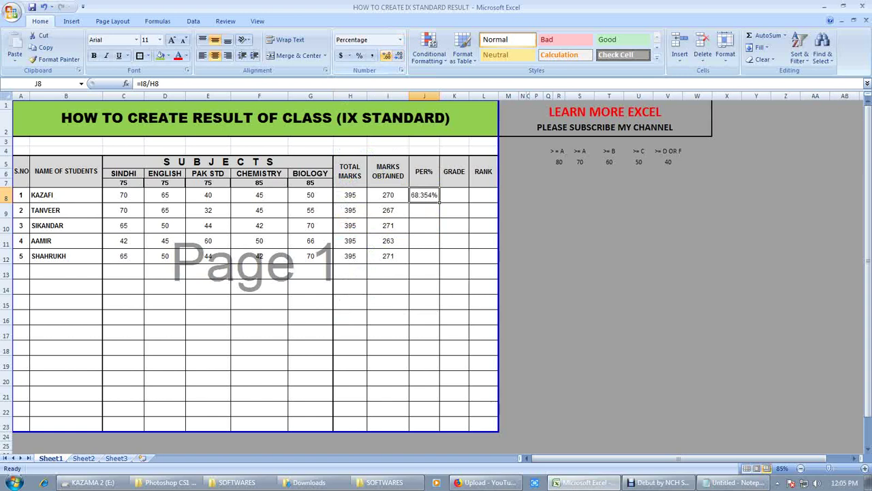
left_click(386, 55)
Step: Fill the percentage formula down to J12 and check each copied result
left_click_drag(439, 202, 440, 263)
key("Up")
key("F2")
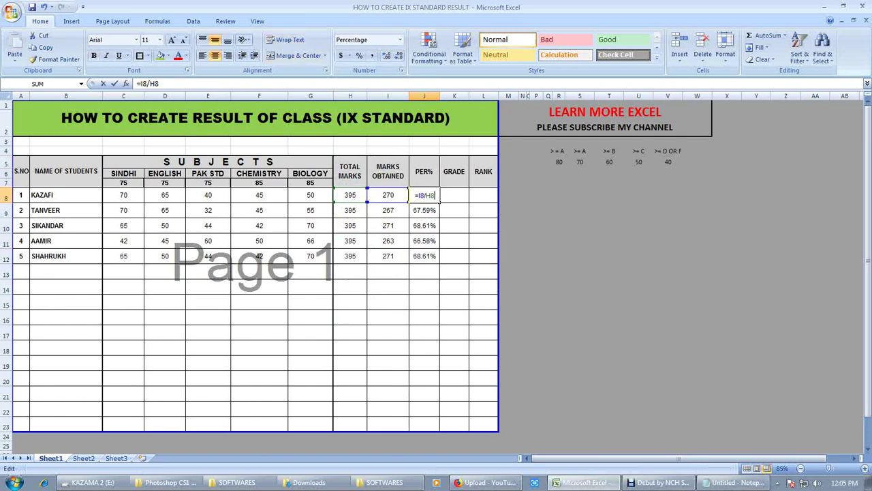
key("Return")
key("Down")
key("F2")
key("Return")
key("F2")
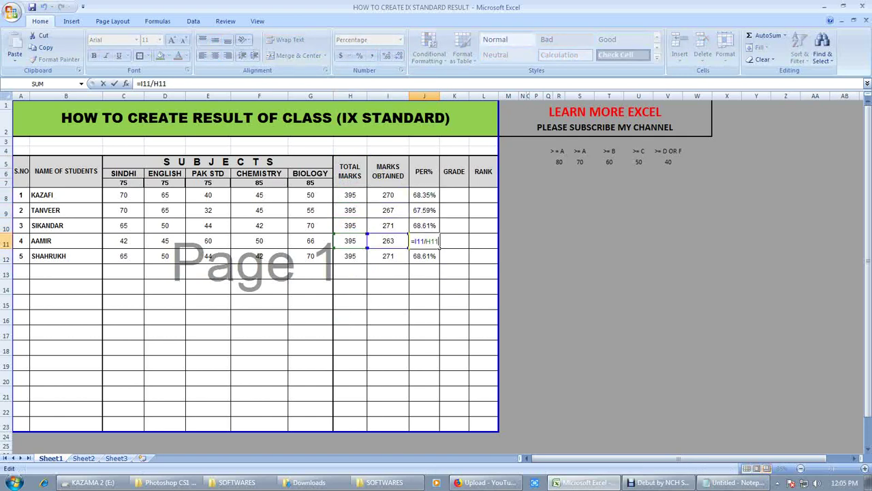
key("Return")
key("F2")
key("Return")
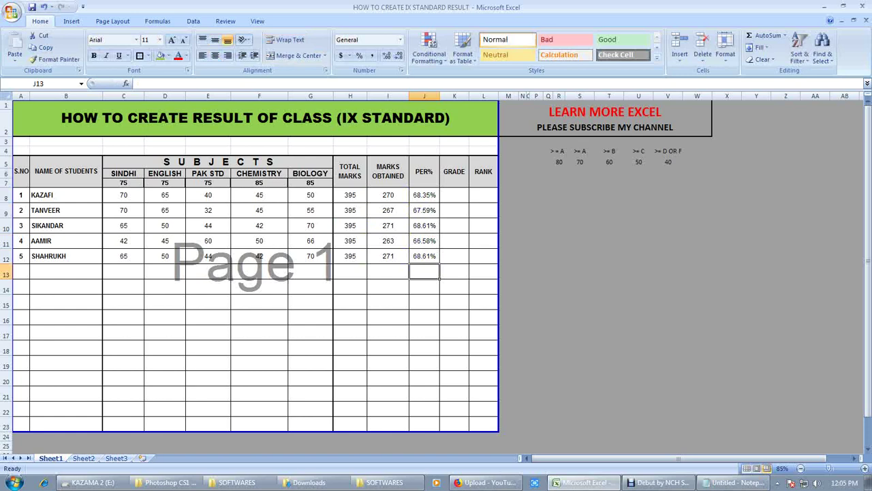
key("Up")
key("Up")
key("Up")
key("Up")
key("Up")
key("Right")
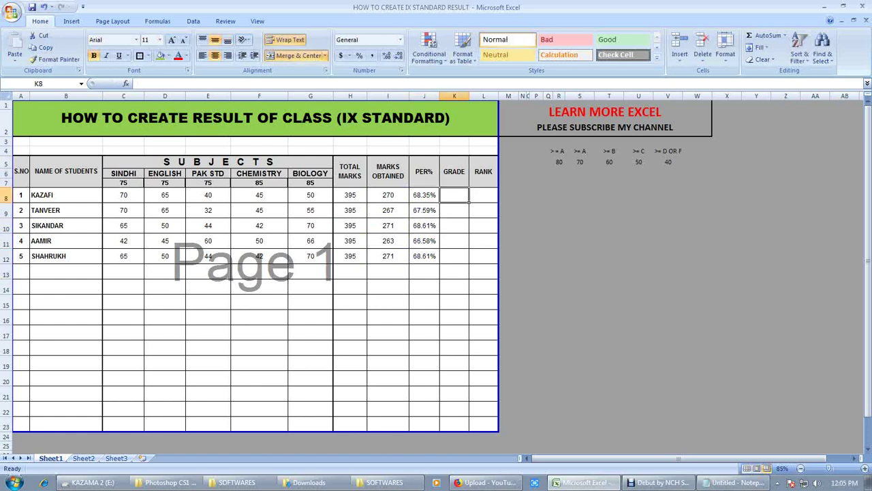
Step: Start a grade entry in K8, then clear the mistaken 'if(' text
key("Up")
key("Down")
key("Up")
key("Down")
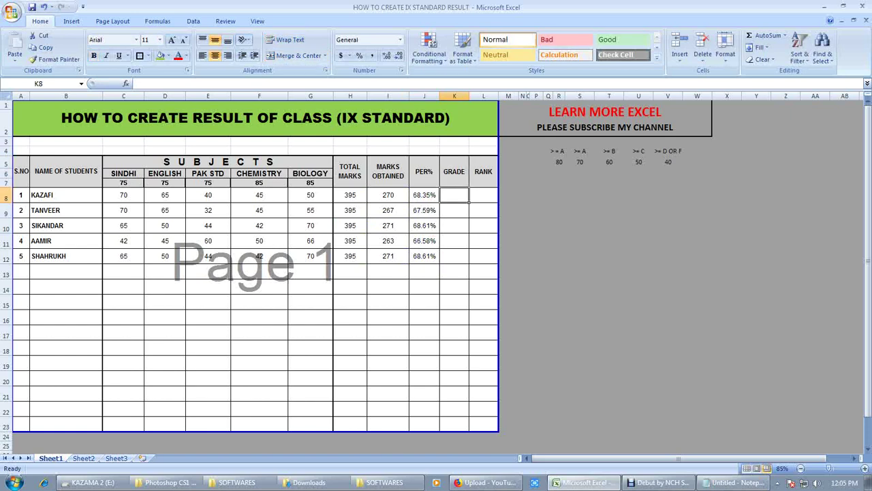
type("if(")
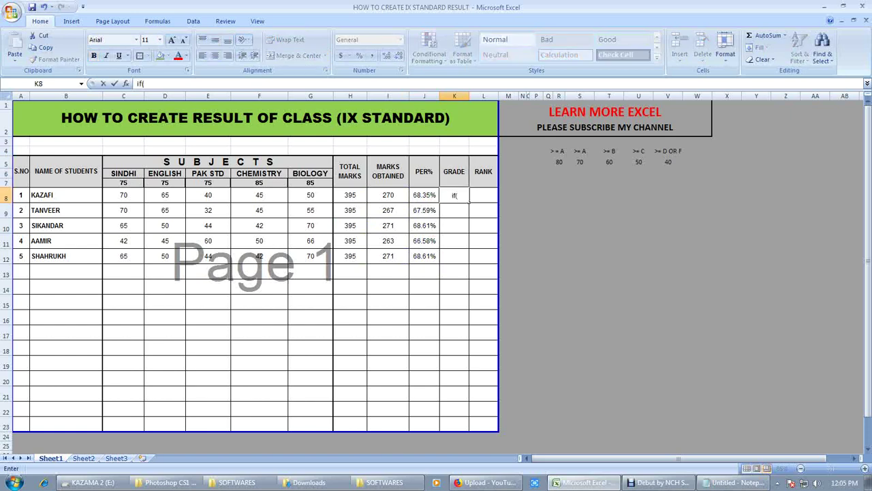
key("ctrl+Return")
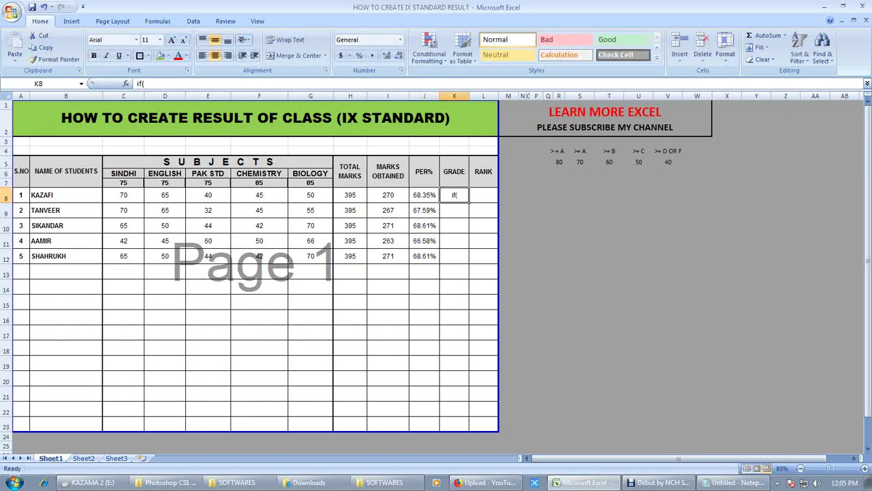
key("Delete")
Step: Begin K8's nested IF: J8>=R5 gives "A1", J8>=S5 gives "A"
type("=if(")
key("Left")
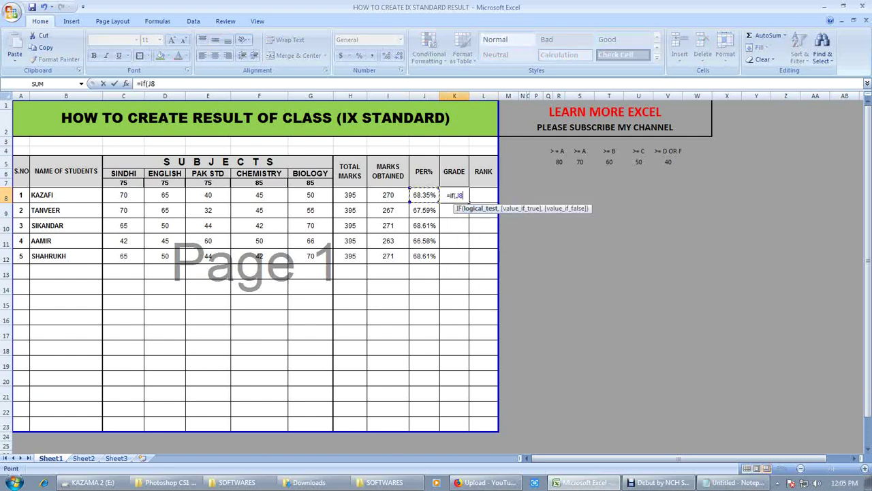
type(">")
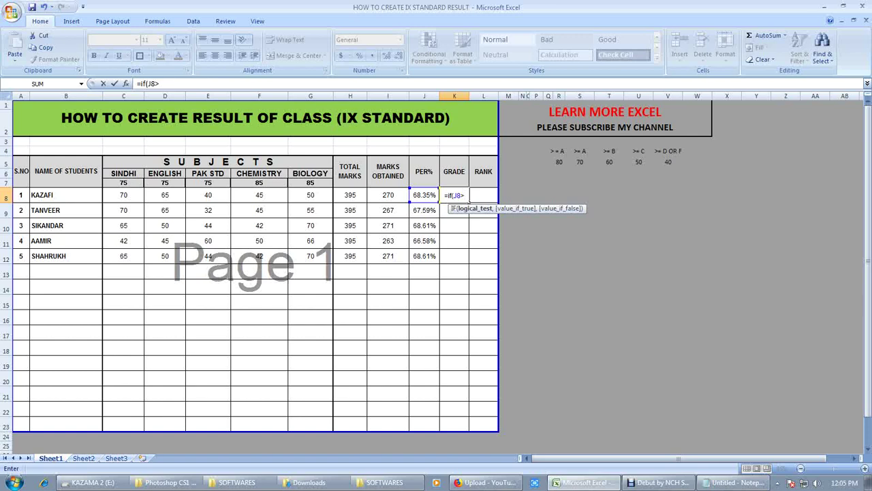
type("=")
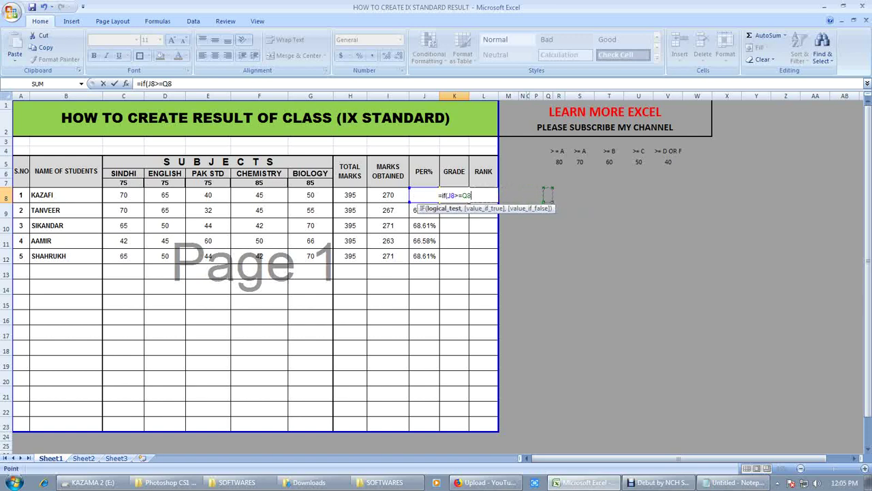
left_click(548, 162)
left_click(558, 162)
type(",")
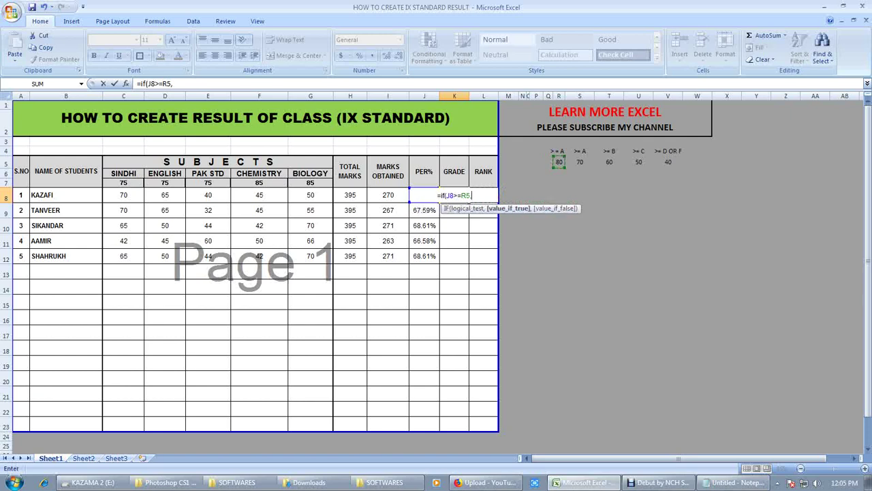
type("\"A")
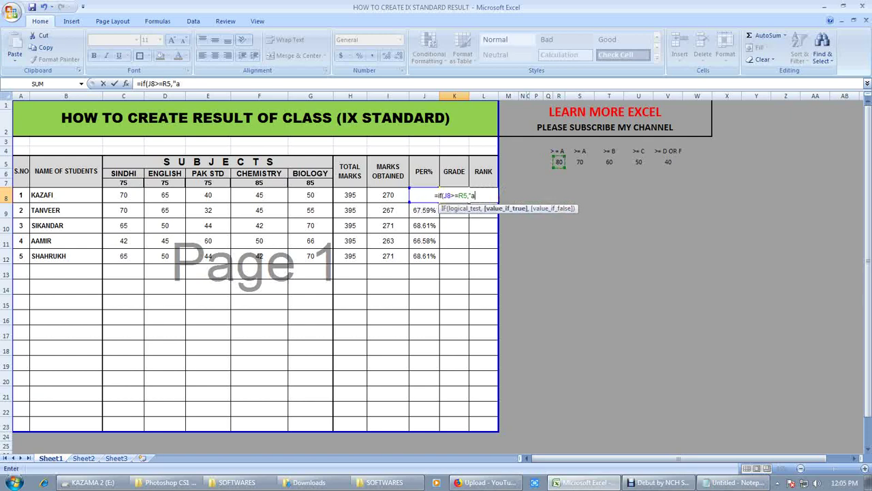
type("1\",")
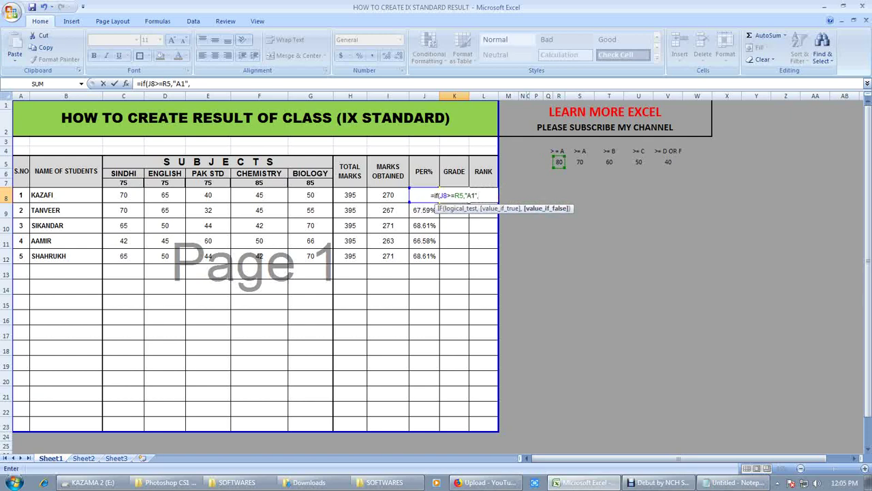
type("IF(")
left_click(424, 195)
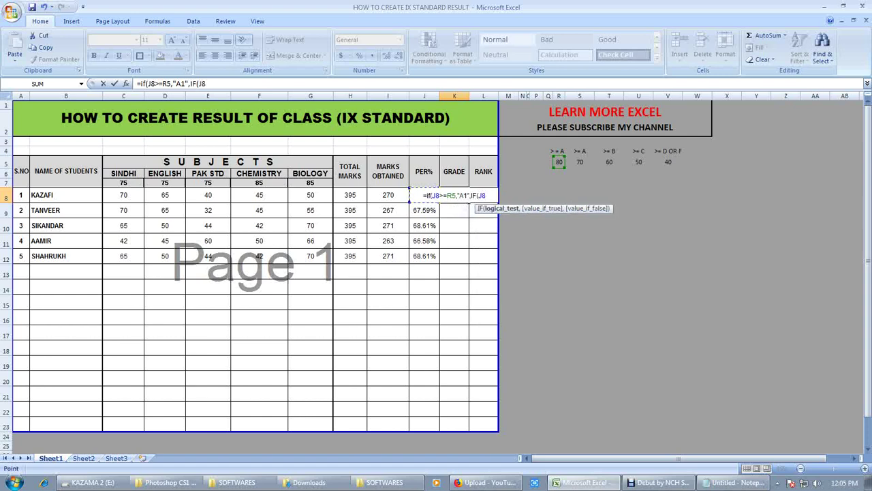
type(">=")
left_click(522, 195)
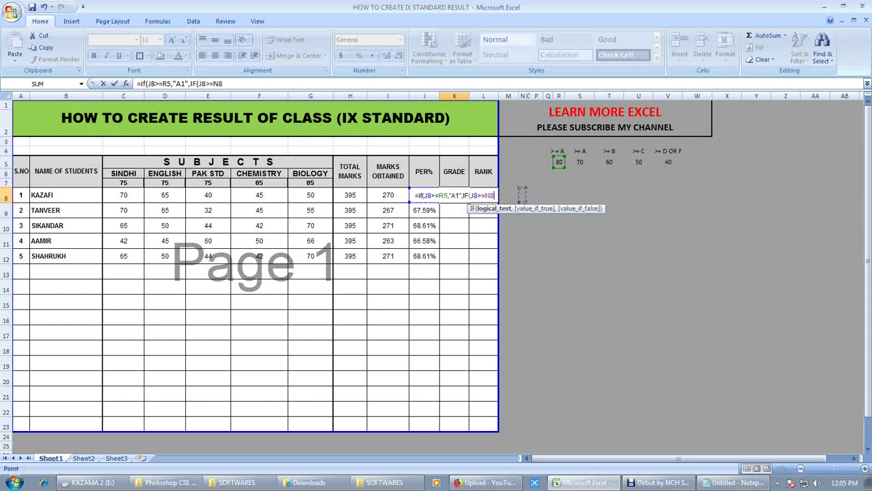
left_click(580, 161)
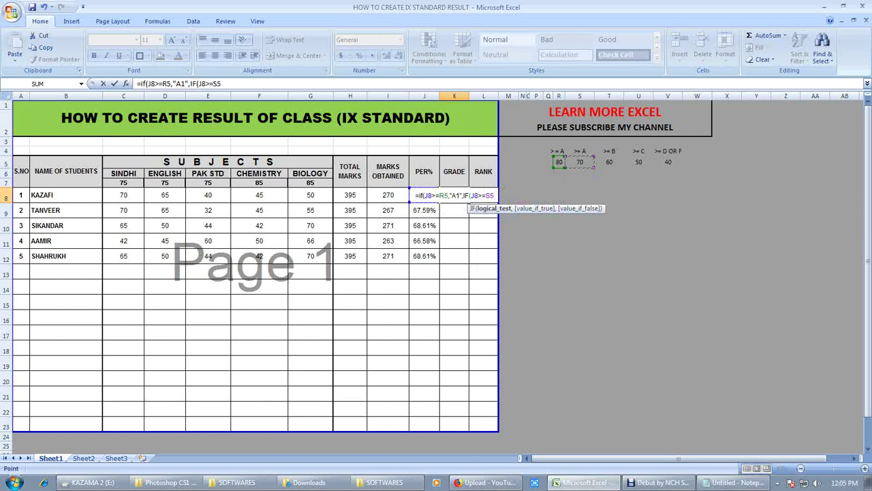
type(",\"A\",IF")
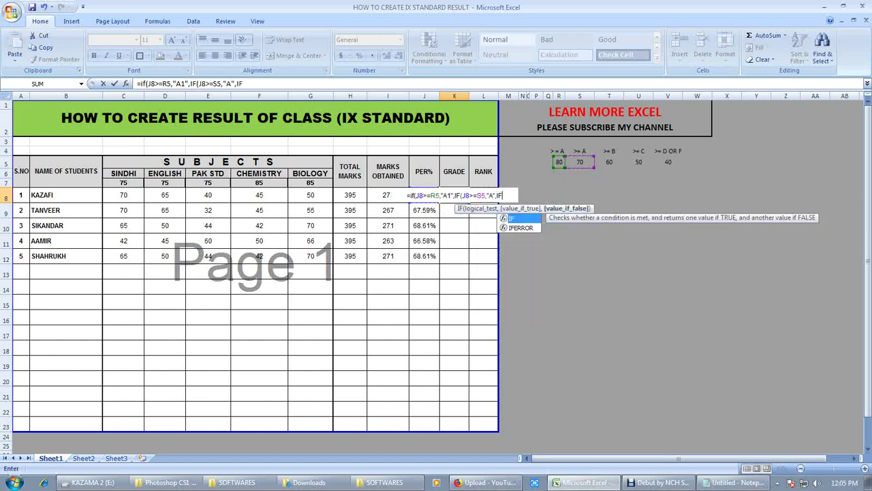
type("(")
Step: Finish the nested IF with B at T5, C at U5, D at V5, otherwise F, and enter it
left_click(424, 195)
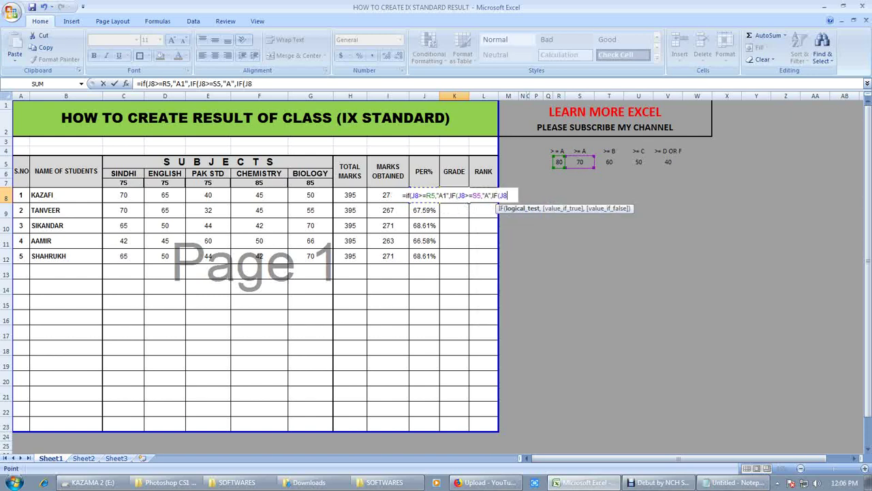
type(">=")
left_click(580, 194)
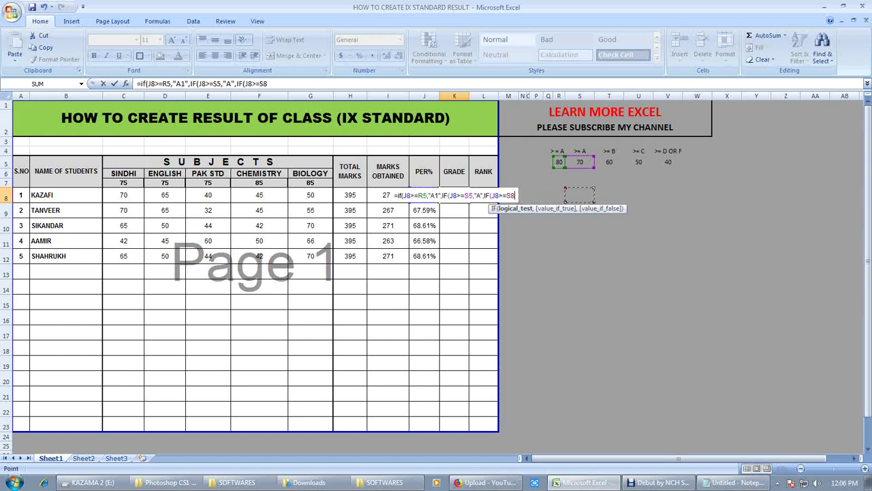
left_click(609, 161)
type(",")
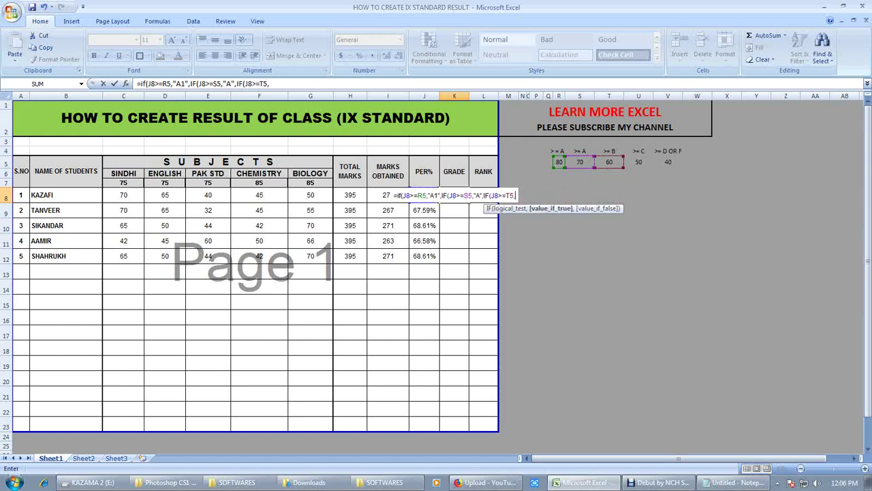
type("\"B\",IF(")
left_click(424, 195)
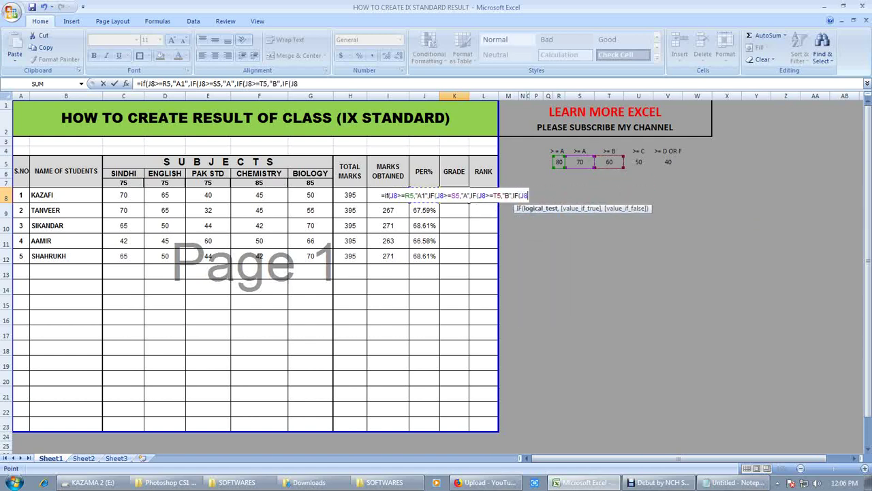
type(">")
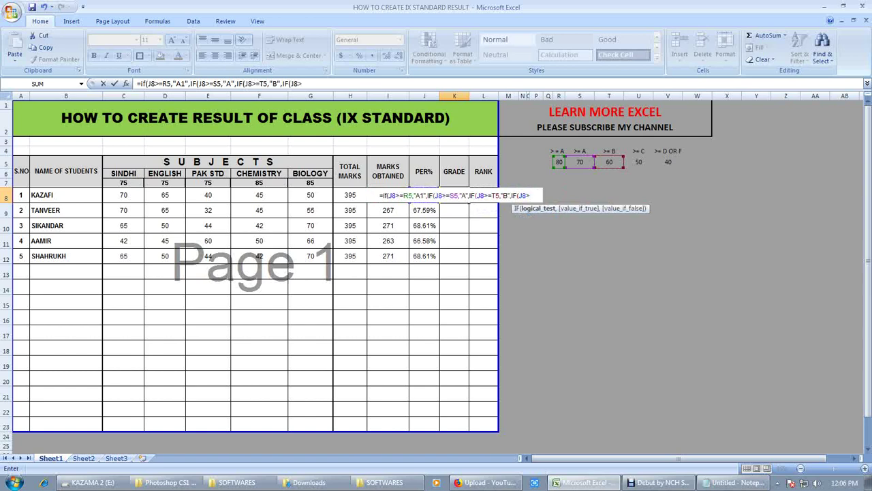
type("=")
left_click(626, 162)
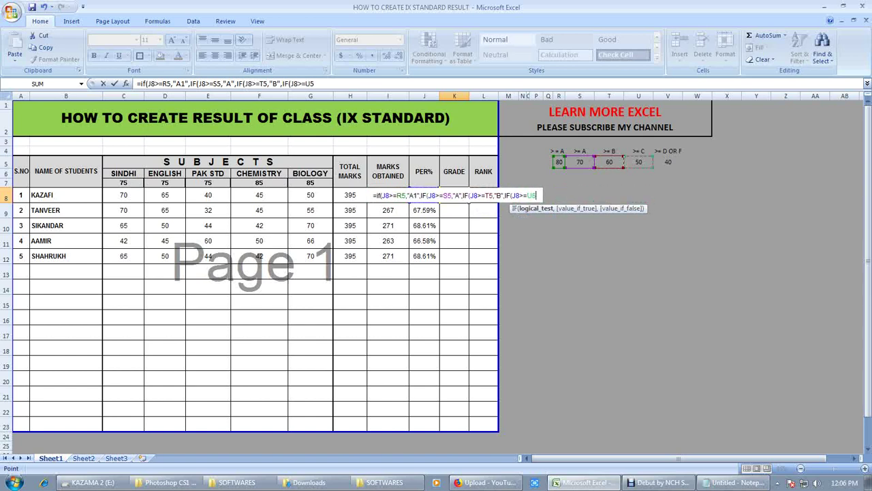
type(",\"")
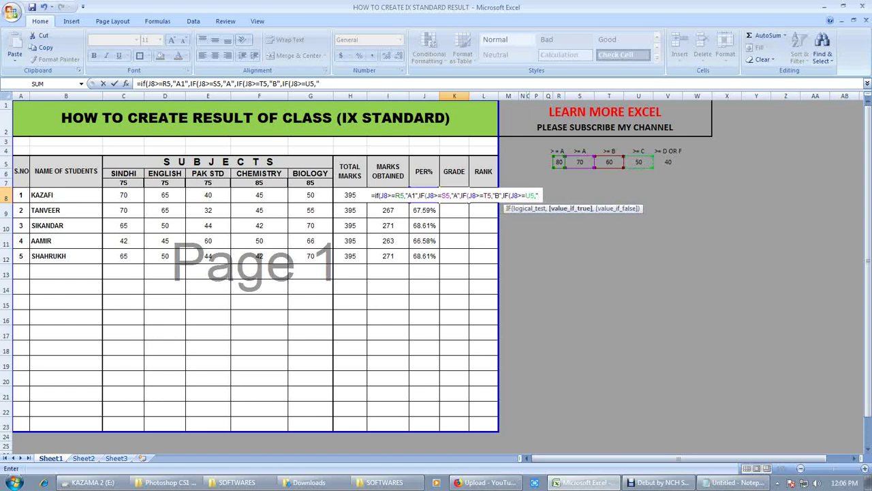
type("C\"")
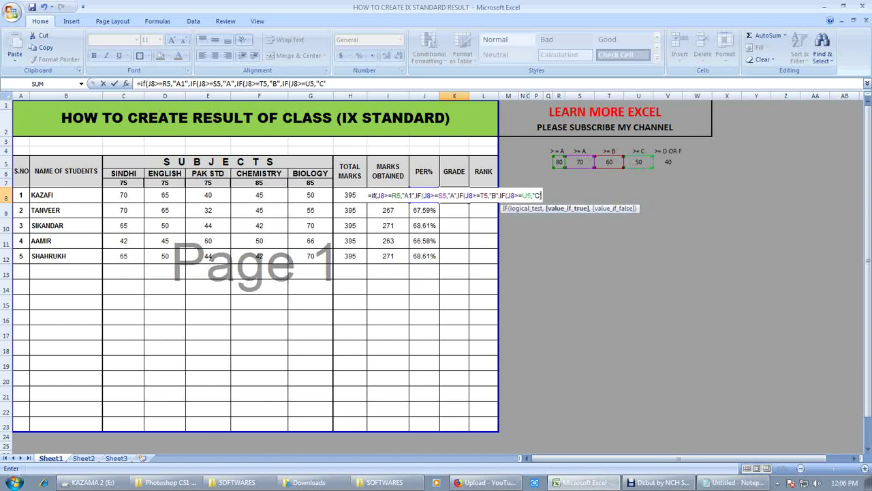
type(",i")
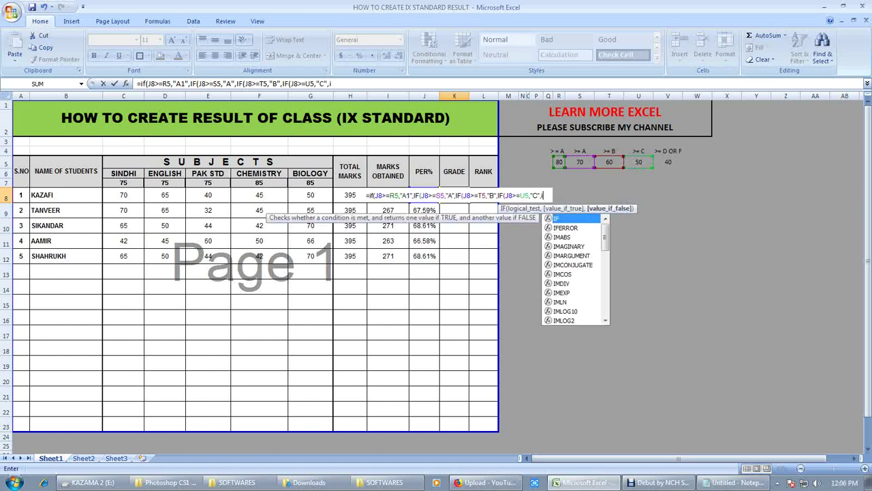
type("f(")
key("Left")
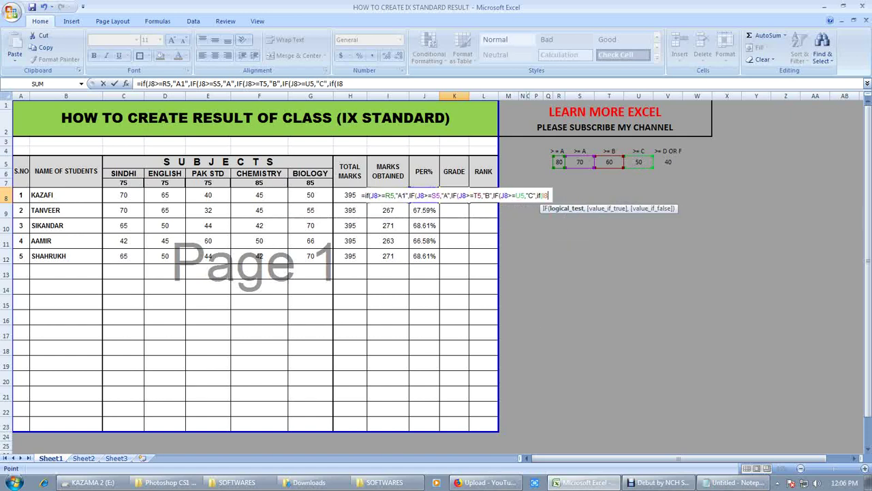
type(">=")
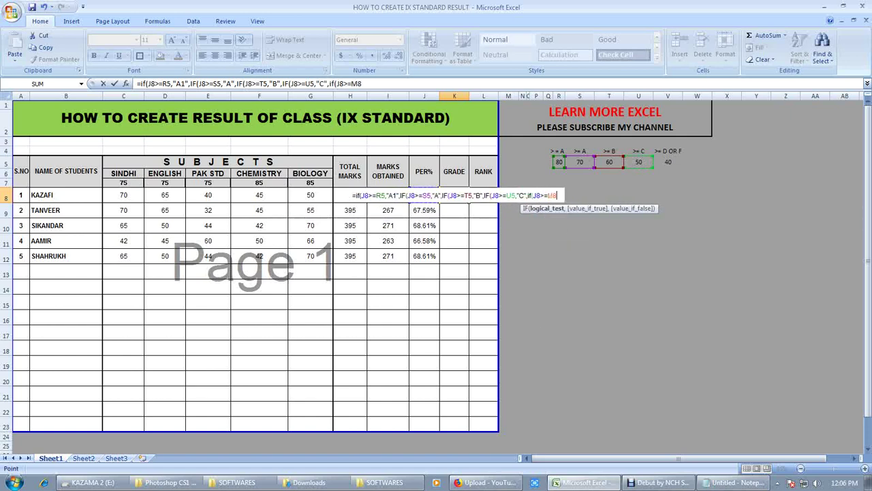
key("Right")
key("Right")
key("Right")
key("Right")
key("Right")
key("Right")
key("Up")
key("Up")
key("Up")
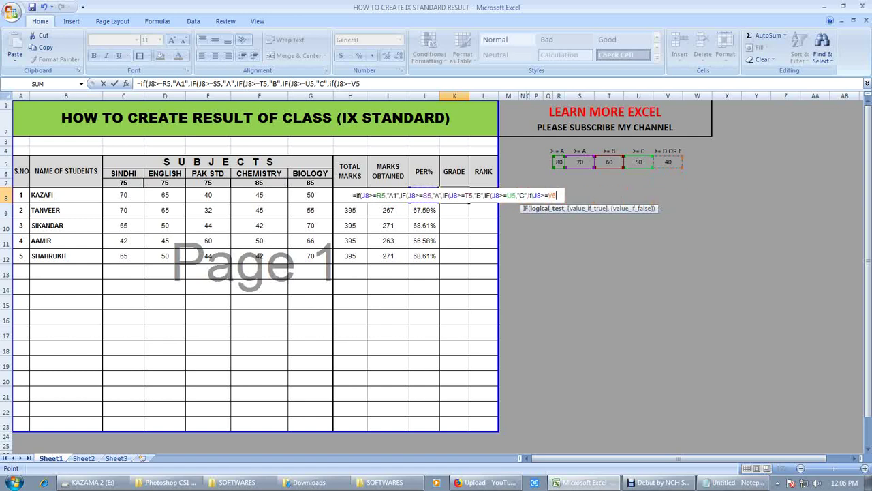
type(",\"")
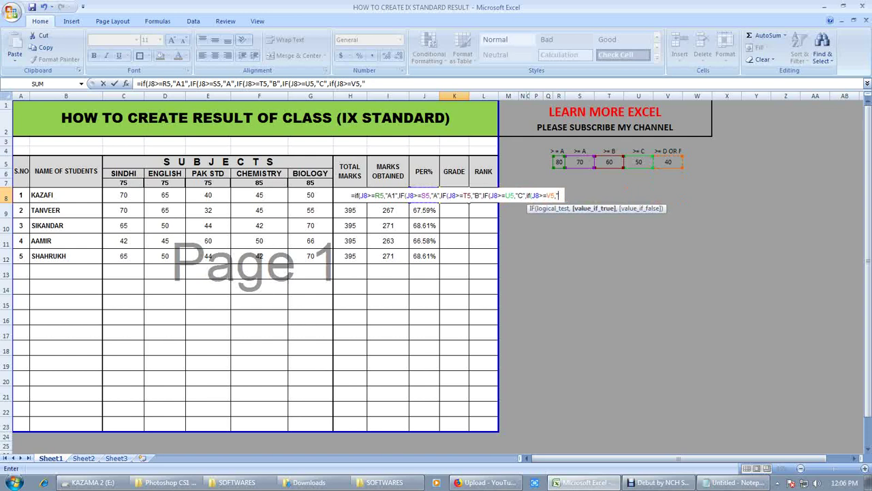
type("D")
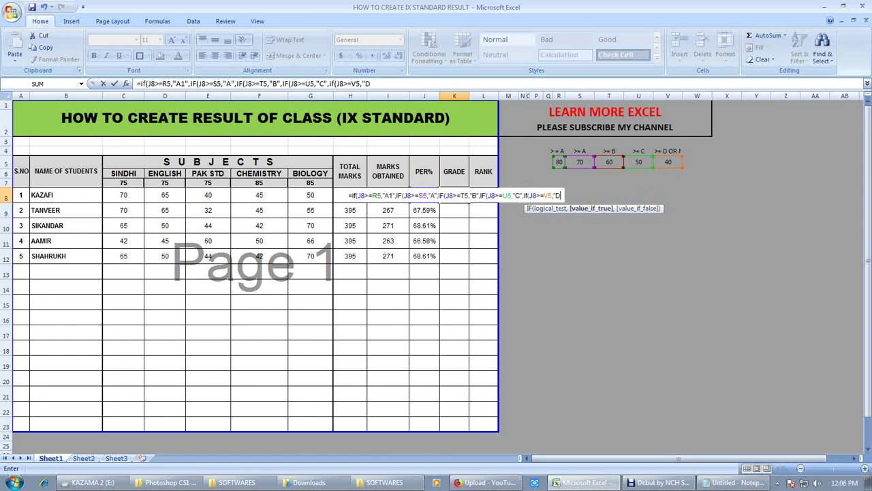
type("\",\"F\"")
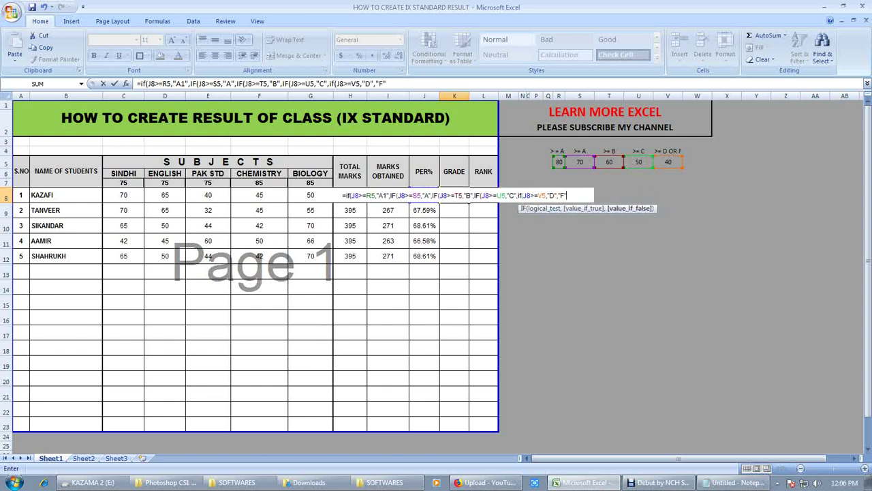
type(")")
key("Return")
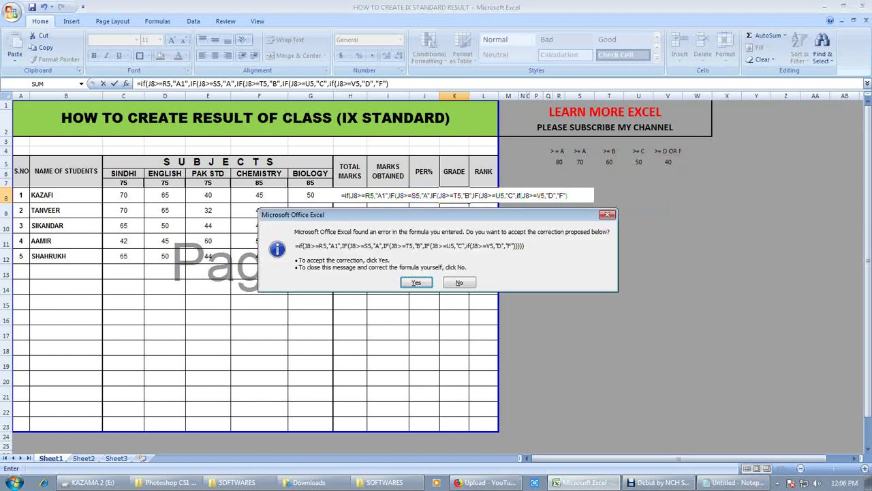
Step: Accept Excel's parenthesis correction and fill the grade formula down K8:K12
key("Return")
left_click_drag(454, 195, 453, 255)
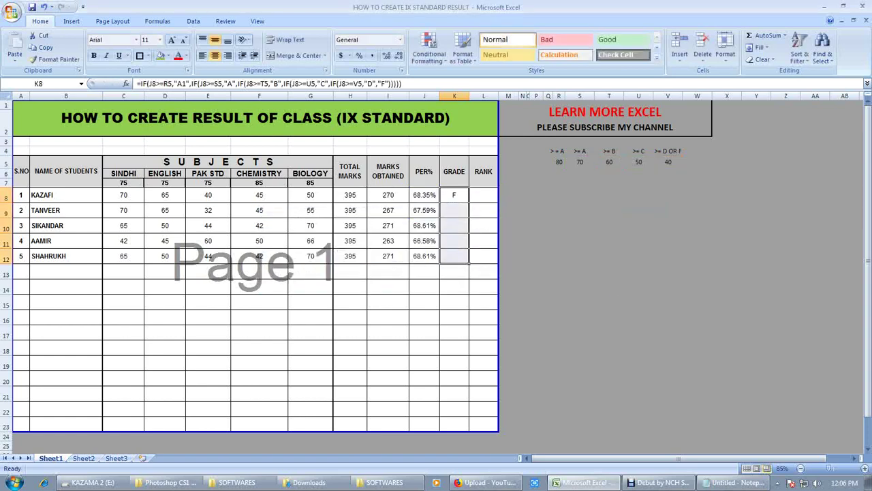
key("ctrl+d")
key("Up")
key("Down")
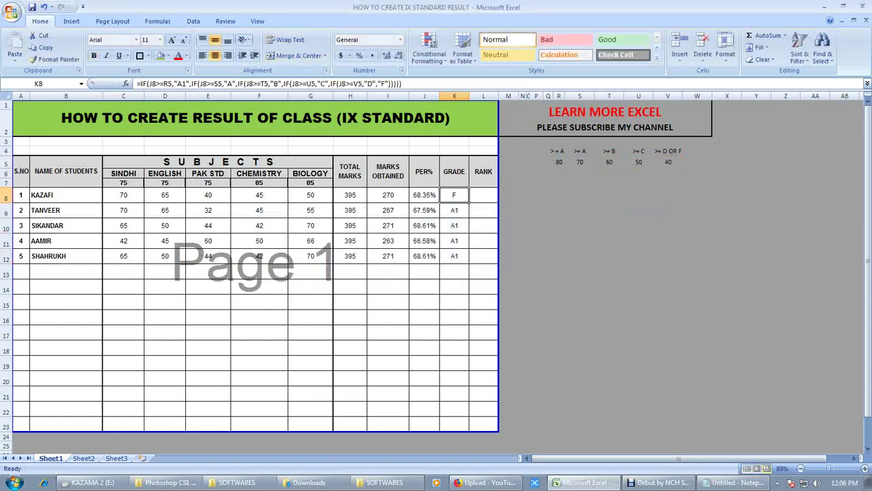
Step: Check the formulas in K8, K9 and J8, then reopen K8's formula at the R5 reference
key("F2")
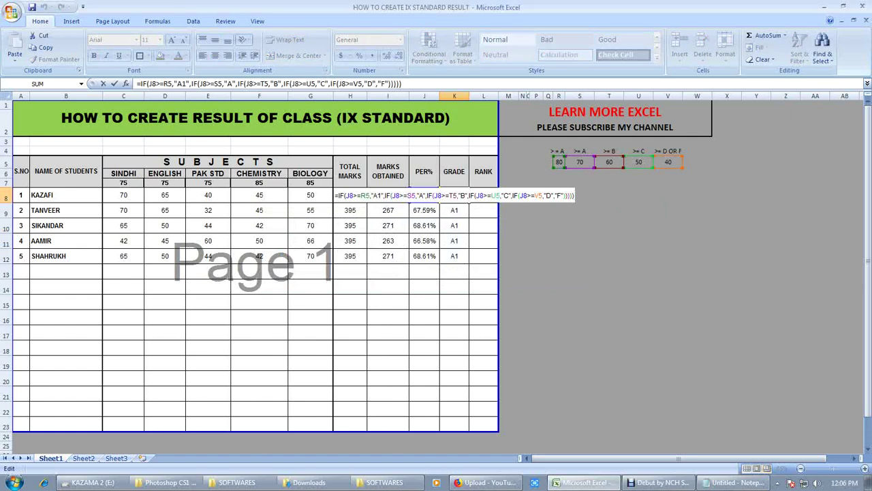
key("Return")
key("F2")
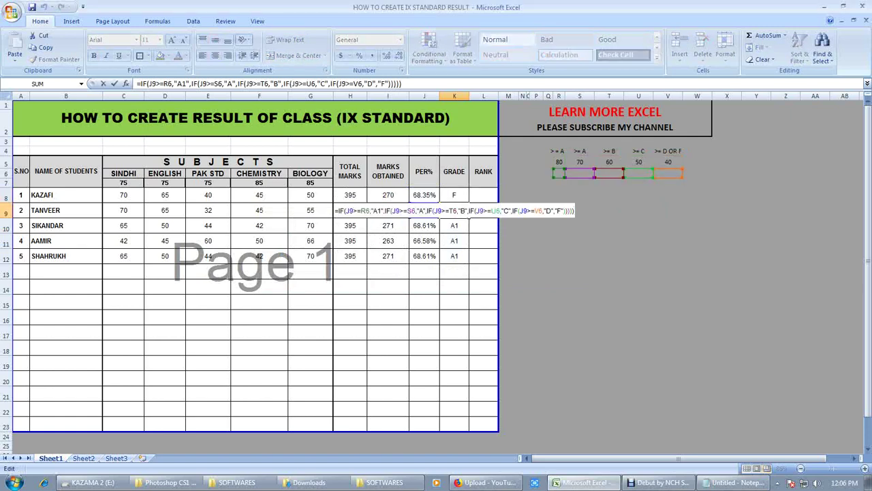
key("Escape")
key("Up")
key("Left")
key("F2")
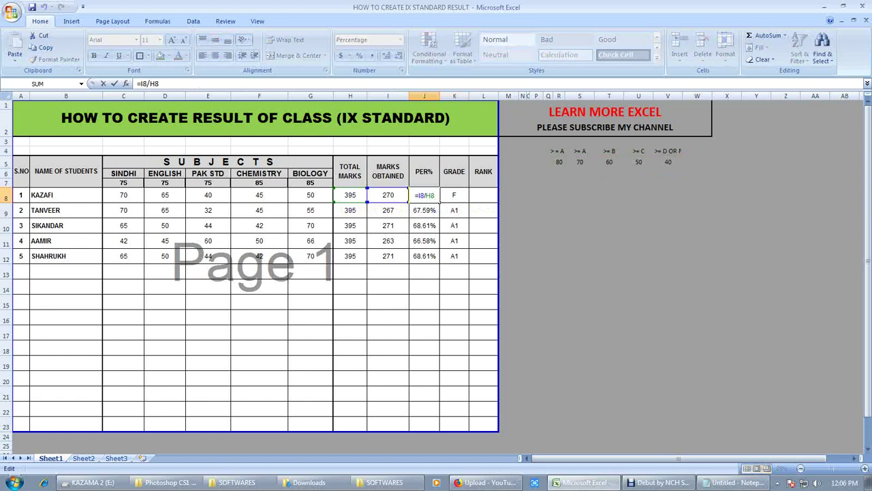
key("Escape")
key("Right")
key("F2")
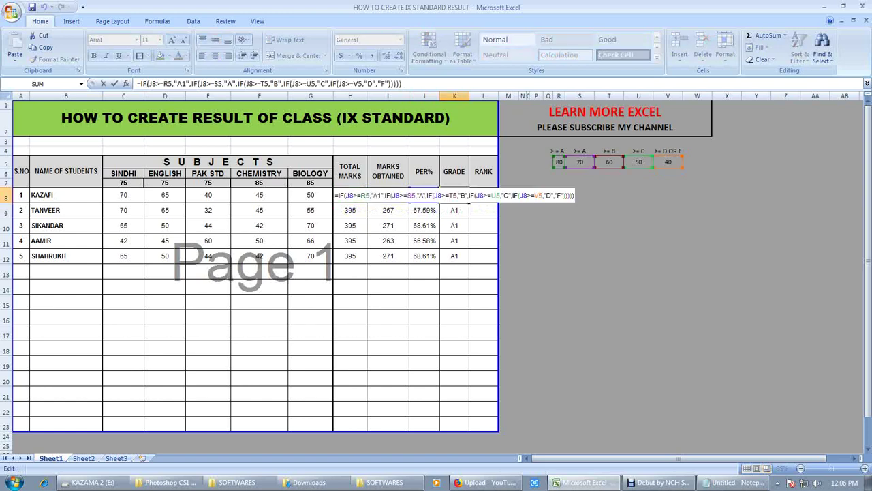
key("Left")
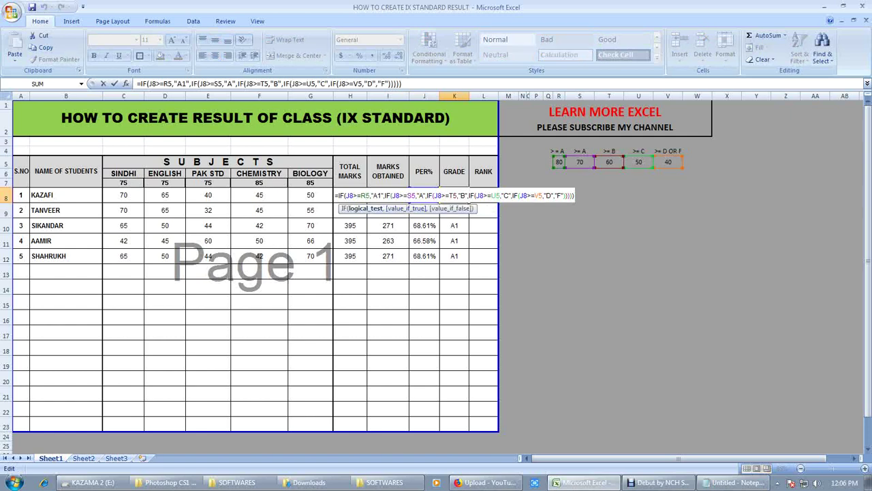
Step: Make the R5, S5, T5, U5 and V5 references absolute in K8's formula and commit it
key("F4")
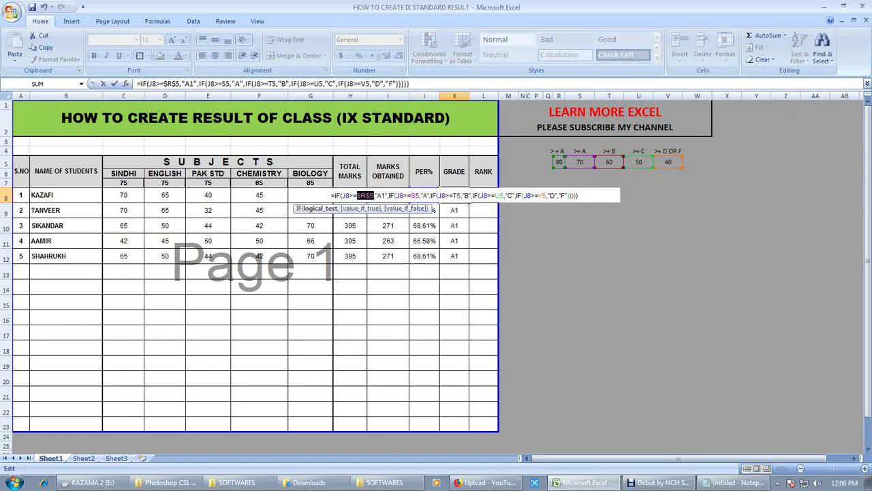
left_click(414, 195)
key("F4")
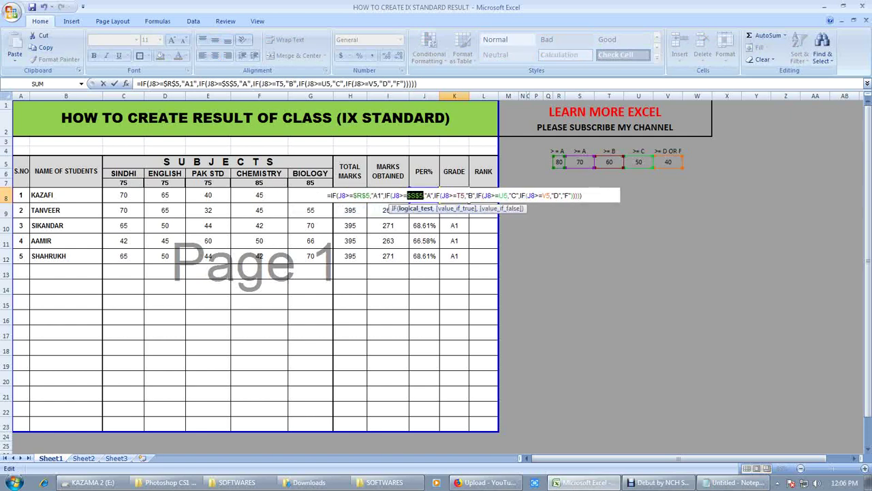
left_click(459, 195)
key("F4")
left_click(504, 195)
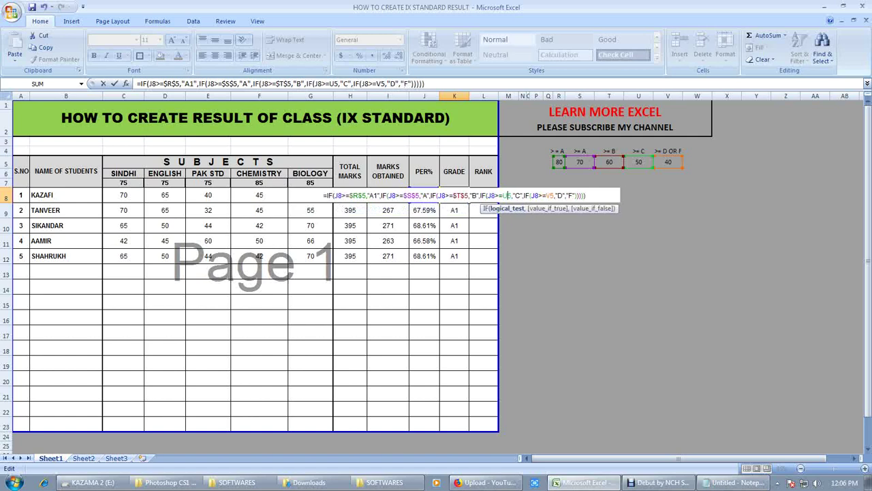
key("F4")
left_click(552, 195)
key("F4")
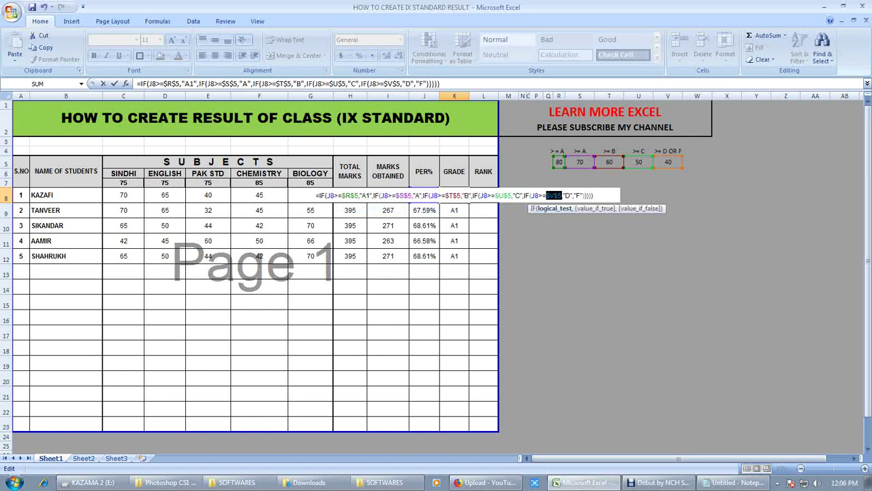
key("Return")
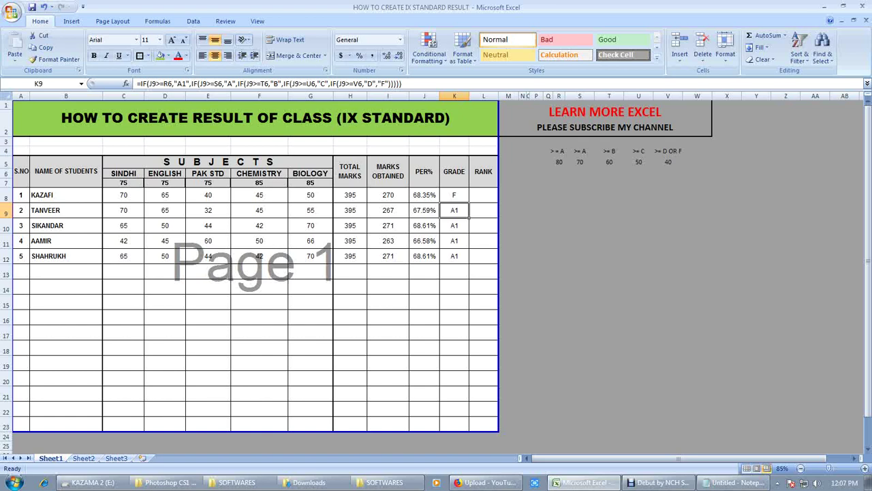
Step: Review K8's formula with absolute references, then select K8:K12
left_click(453, 195)
key("F2")
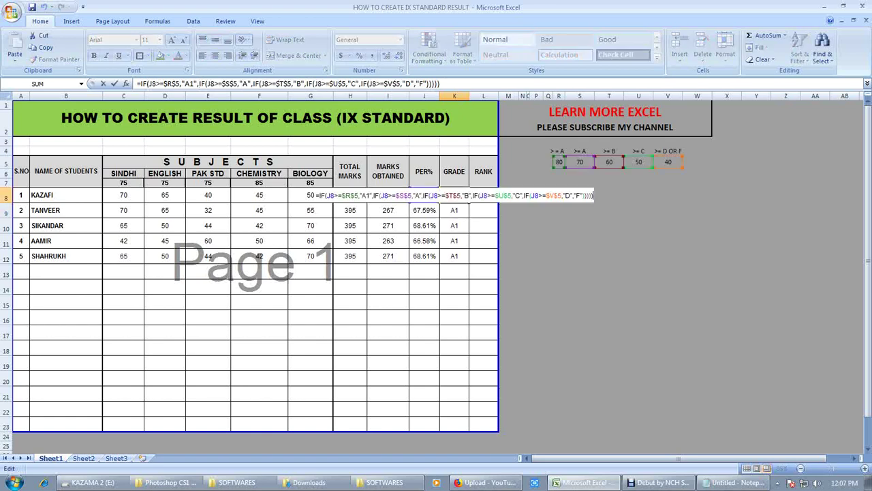
key("Left")
key("Left")
key("Left")
key("Left")
key("Left")
key("Left")
key("Left")
key("Left")
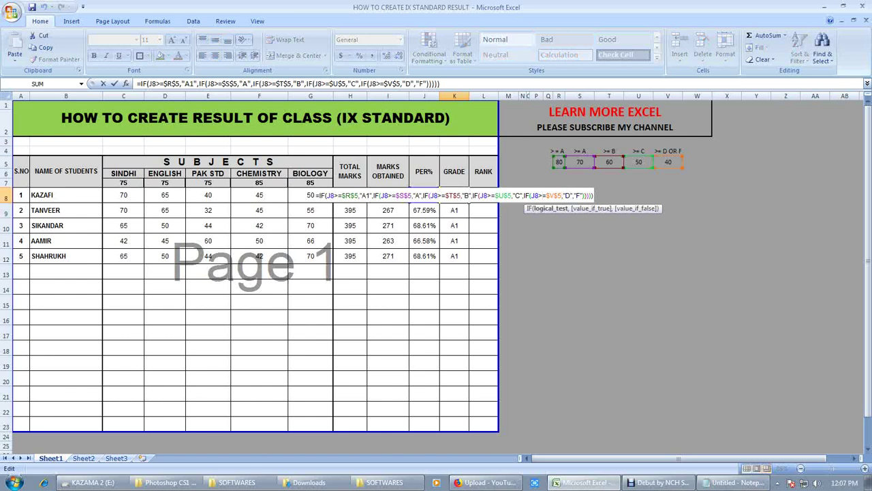
key("Left")
key("Left")
key("Left")
key("Left")
key("Left")
key("Left")
key("Left")
key("Left")
key("Left")
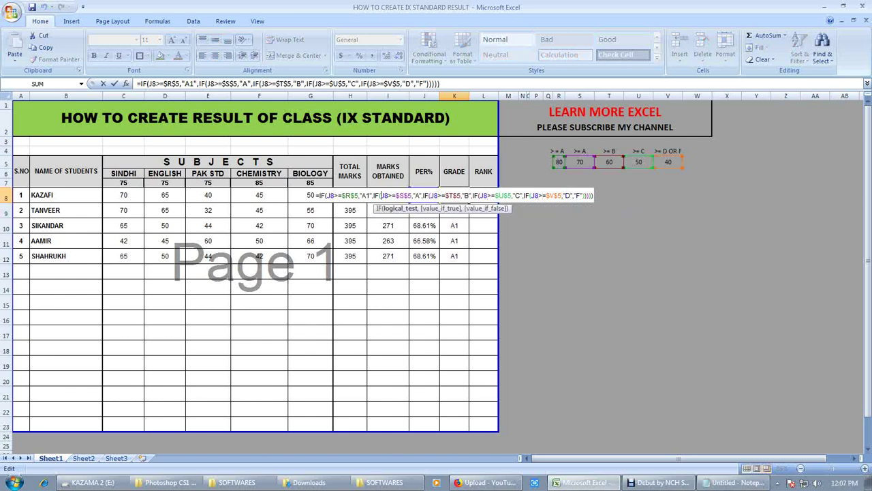
key("Escape")
key("F2")
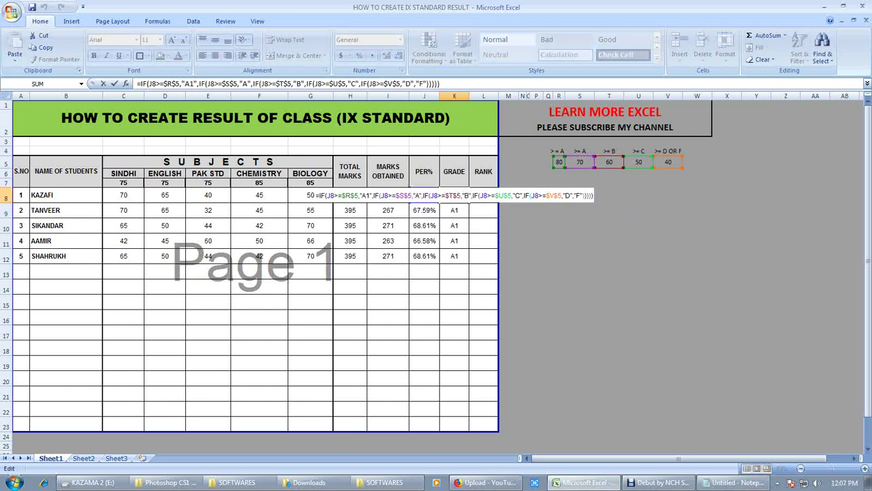
key("Escape")
left_click_drag(455, 195, 467, 259)
Step: Fill the absolute grade formula down to K12 and review K8's formula
key("ctrl+d")
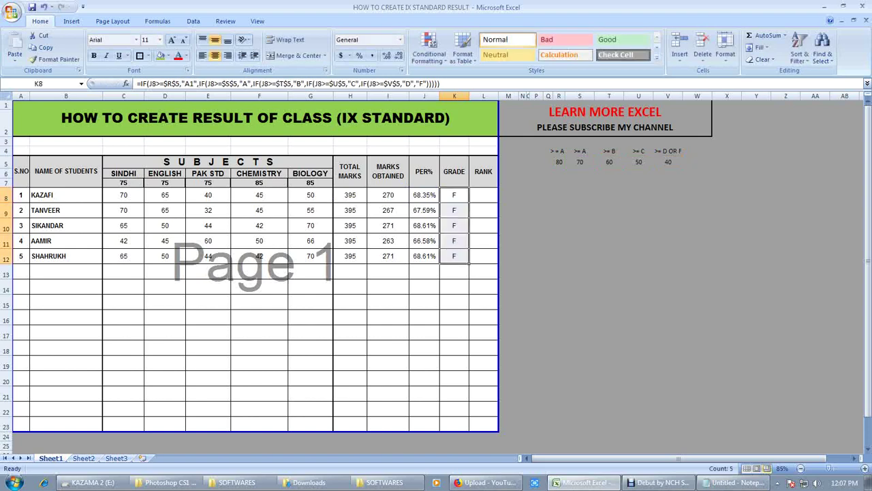
left_click(454, 195)
key("F2")
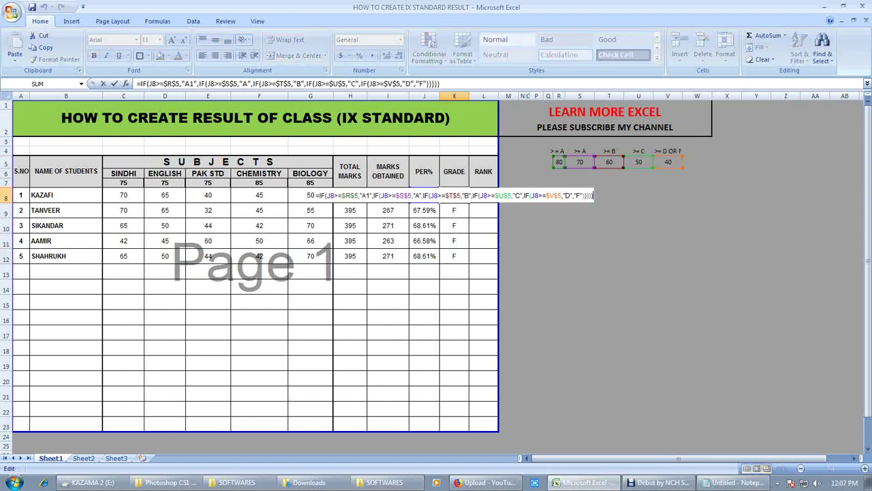
key("Escape")
left_click(424, 195)
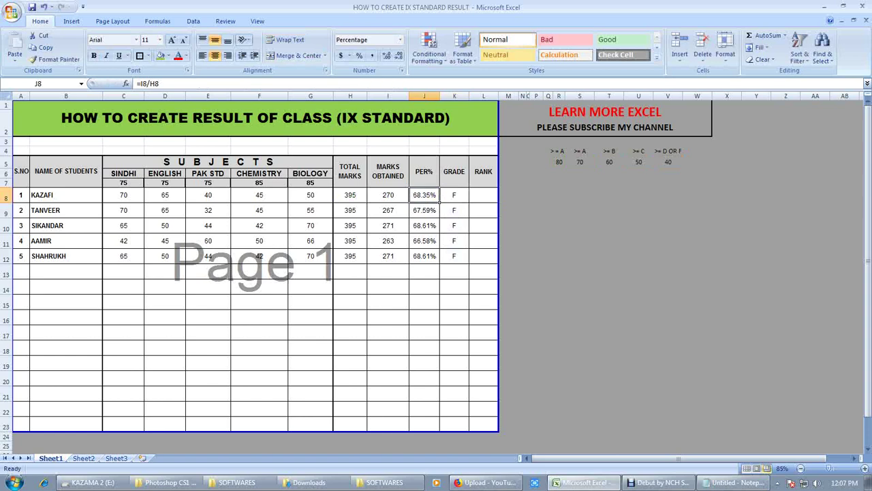
Step: Turn the thresholds into percentages: 70%, 60%, 50% and 40% in S5 to V5
left_click(559, 161)
key("F2")
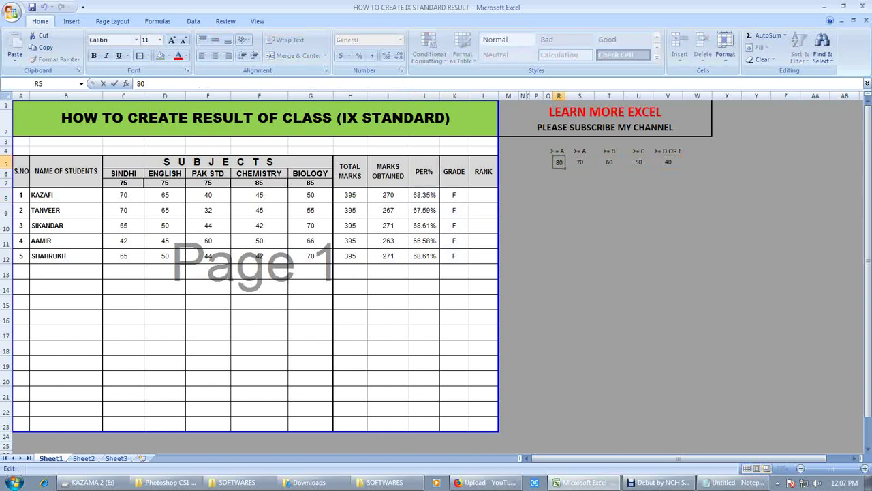
key("Escape")
left_click(579, 162)
key("F2")
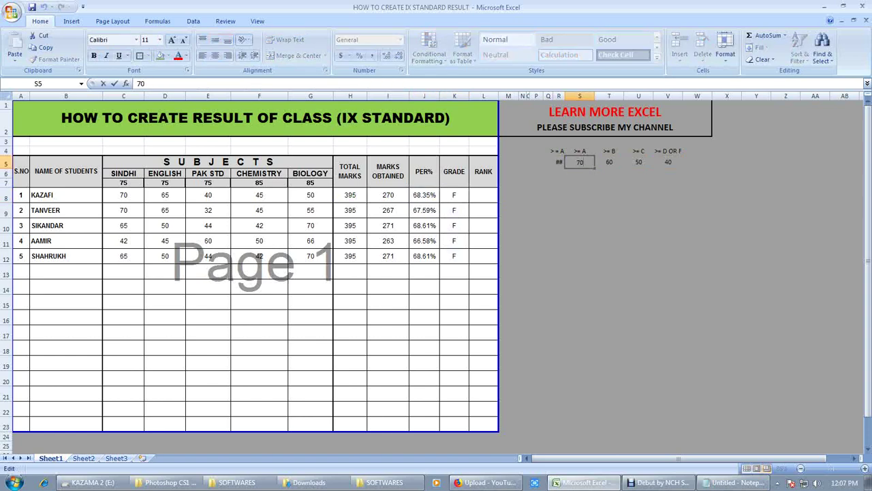
type("%")
left_click(609, 161)
key("F2")
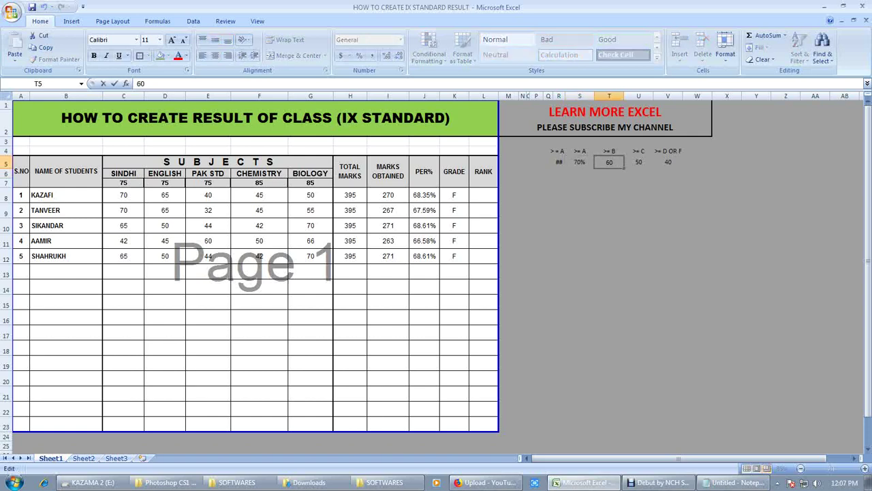
type("%")
left_click(639, 161)
key("F2")
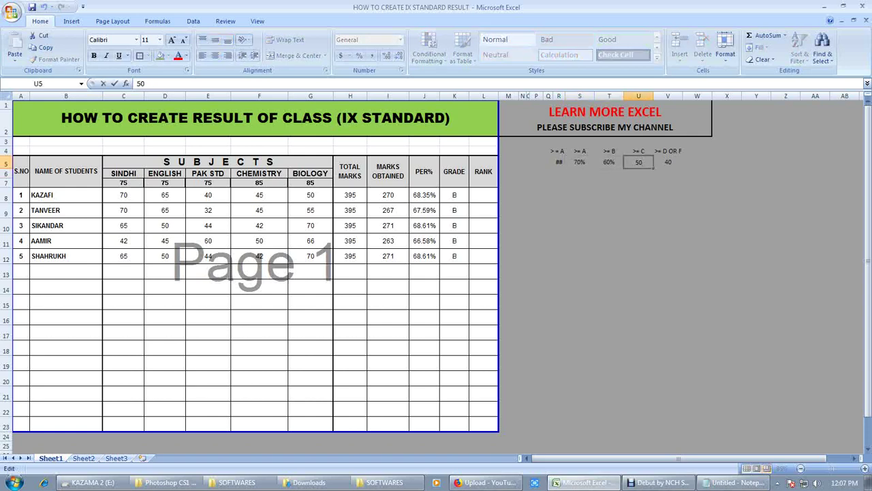
type("%")
left_click(668, 161)
key("F2")
type("%")
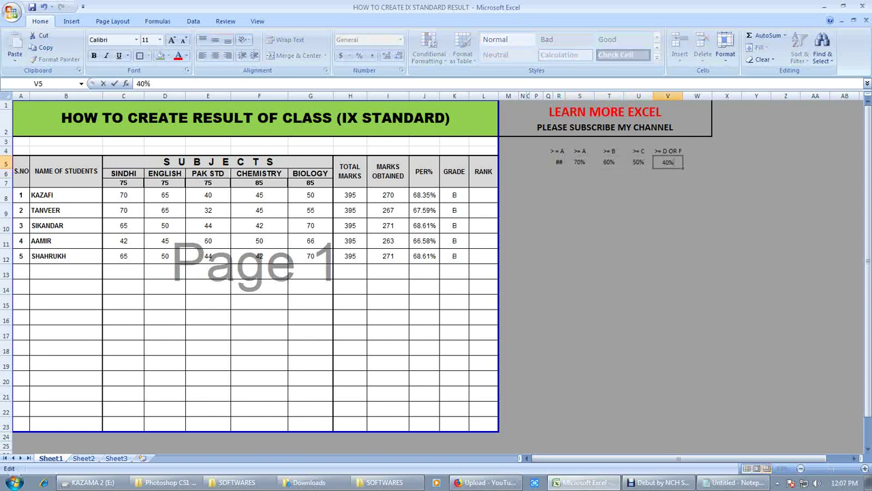
key("Return")
Step: Widen column R to show 80%, then undo the mistaken 8000% entry in R5
left_click(454, 195)
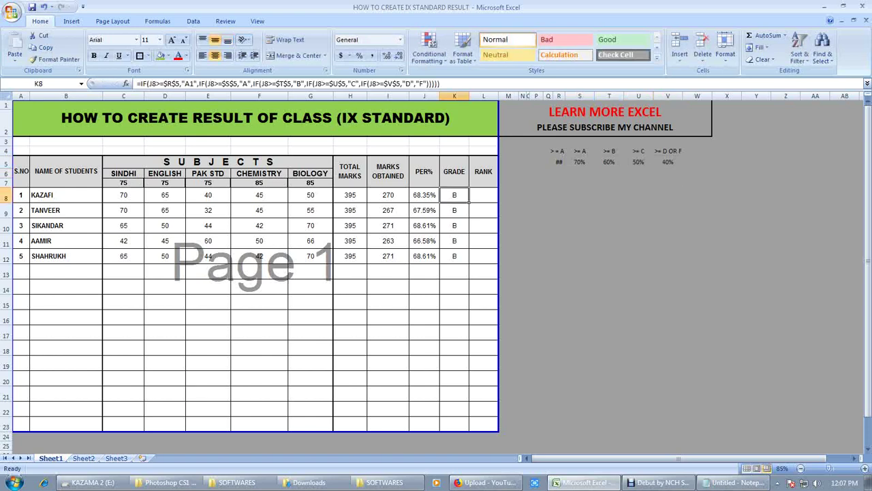
left_click(638, 161)
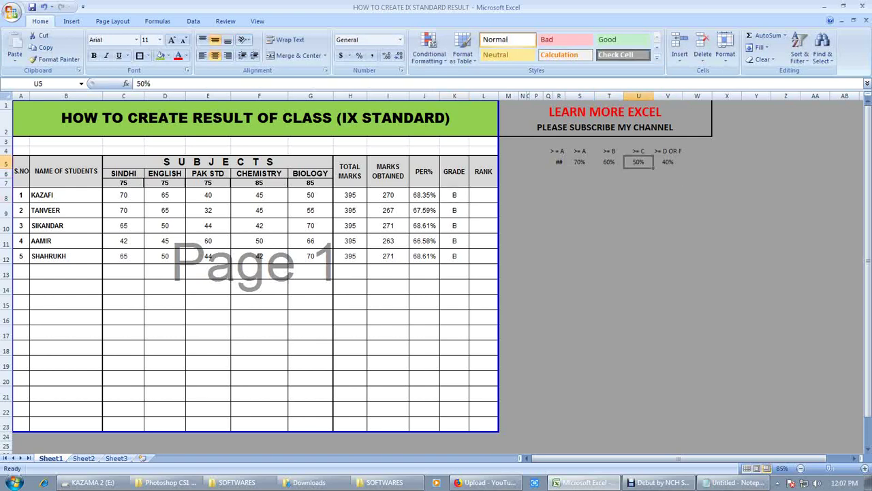
key("Left")
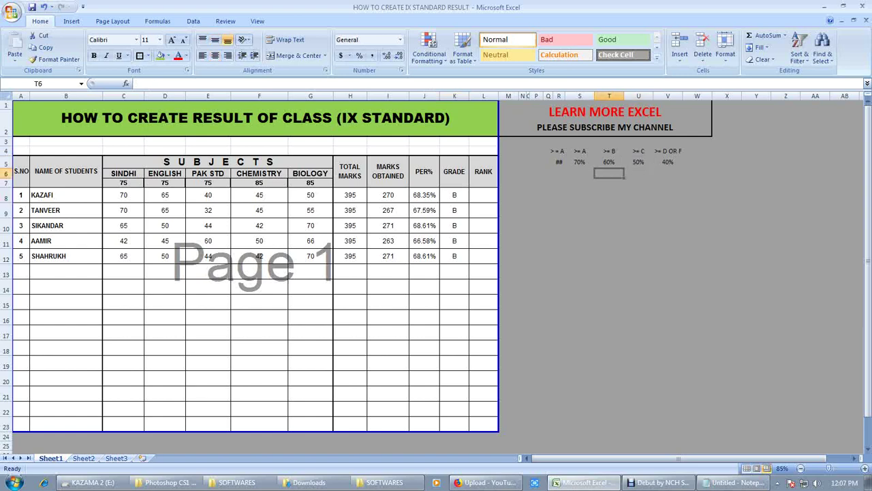
key("Left")
key("Left")
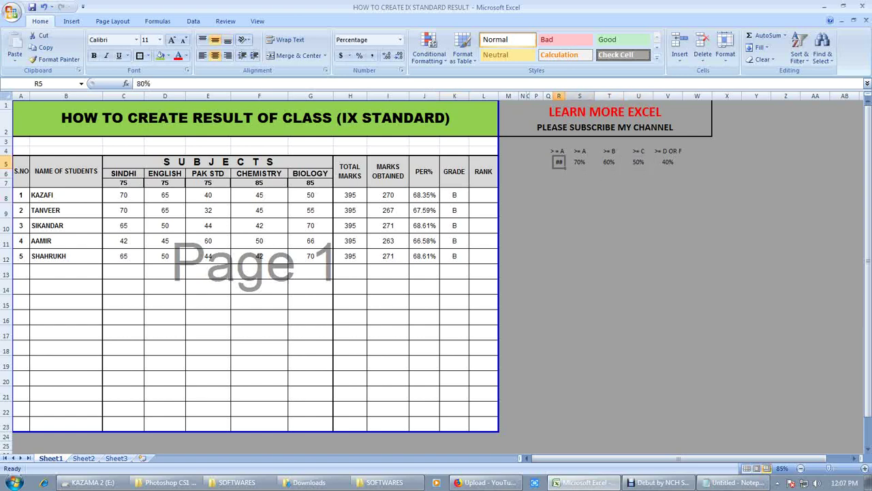
left_click_drag(564, 96, 574, 96)
left_click(562, 162)
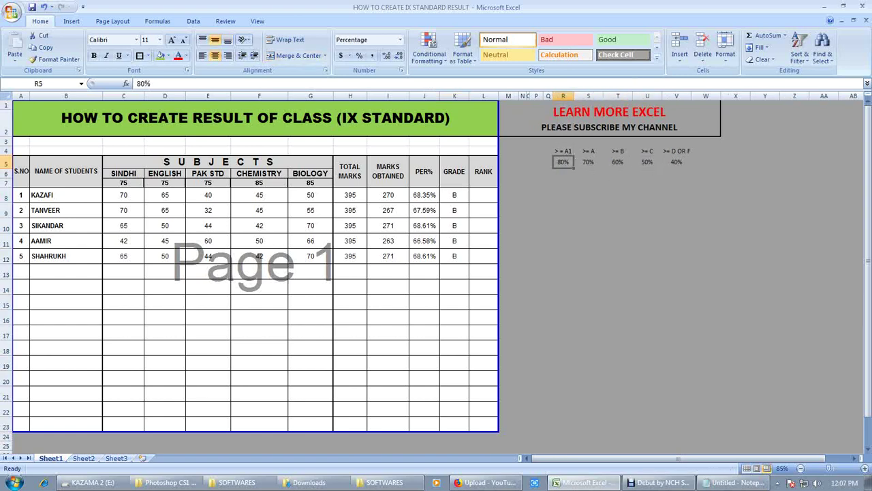
type("80")
key("Return")
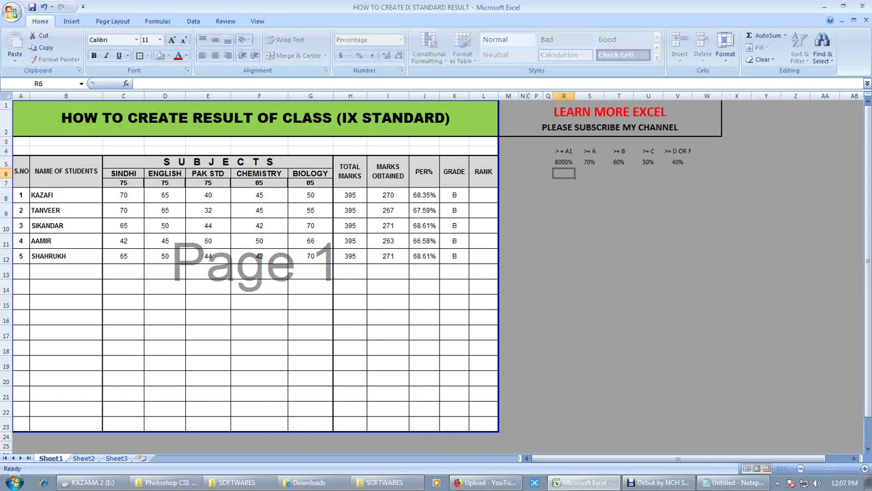
key("ctrl+z")
Step: Recheck K8's grade formula and the percentage column now that every student grades B
key("Down")
key("Down")
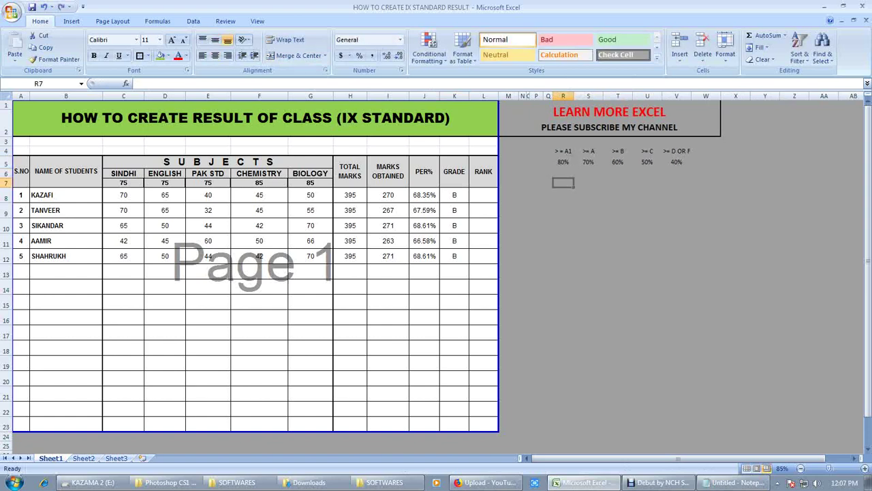
key("Down")
key("Left")
key("Left")
key("Left")
key("Left")
key("Left")
key("Left")
key("F2")
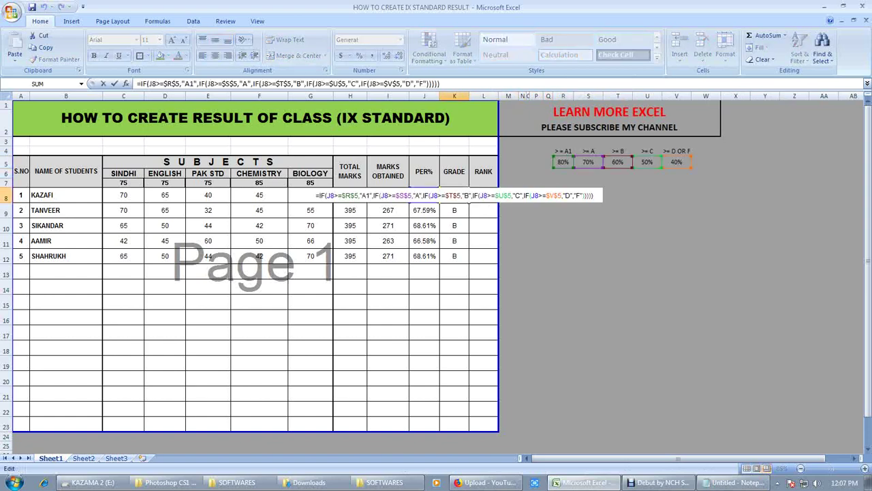
key("Escape")
key("Right")
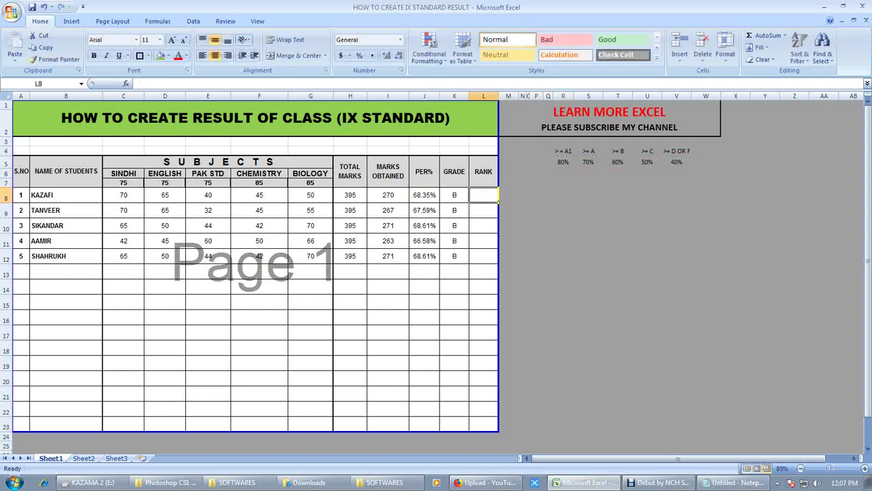
key("Left")
key("Left")
key("Down")
key("Down")
key("Down")
key("Down")
key("Up")
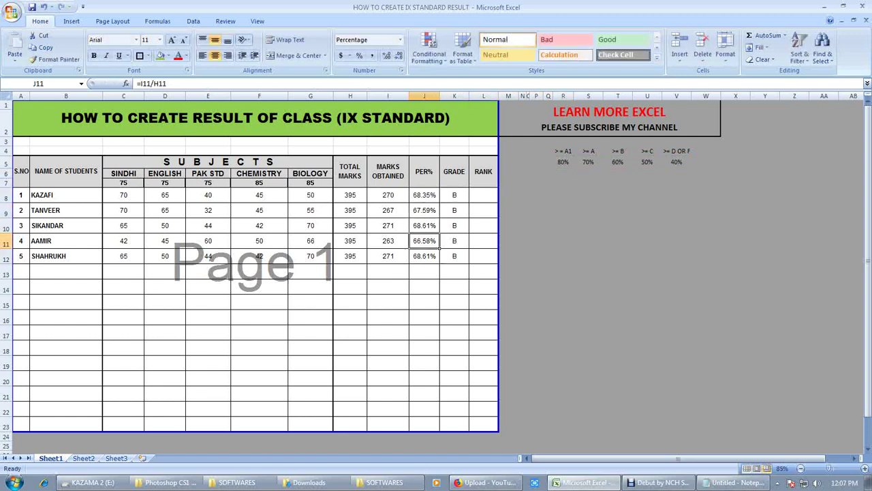
key("Up")
key("Down")
Step: Note that a different RANK formula is used because students sharing a percentage cause ranking problems
left_click(735, 482)
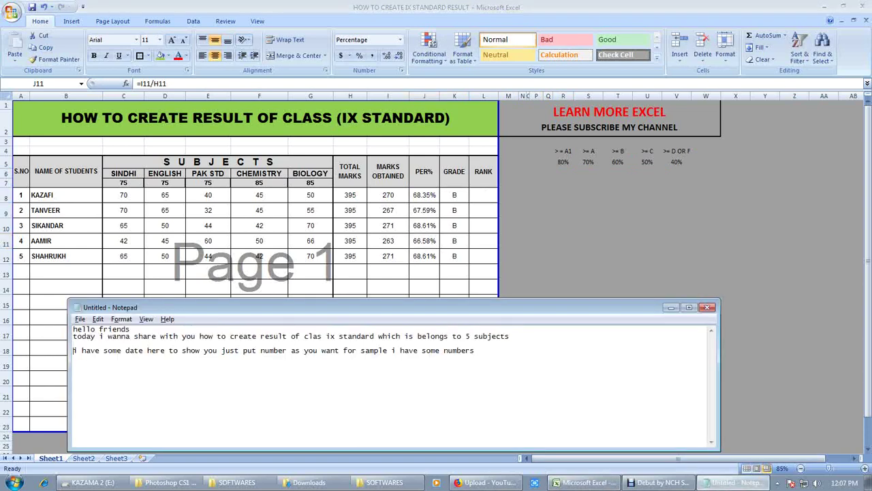
type("NOW I ")
type("USED RAN")
type("K FORMULA WIT")
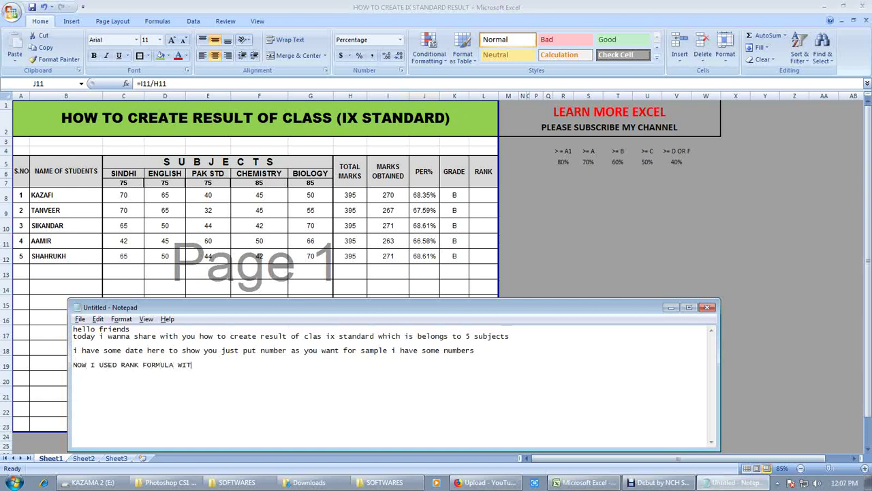
type("H DIFFERENT ")
type("WAY BECAUSE IF")
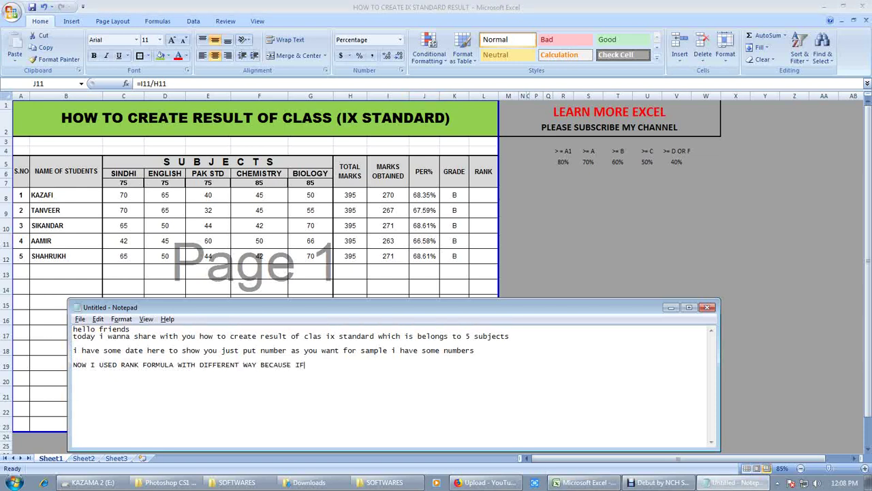
type(" WE HAVE ")
type("2 OR MORE")
type(" THAN 2 STUDENT")
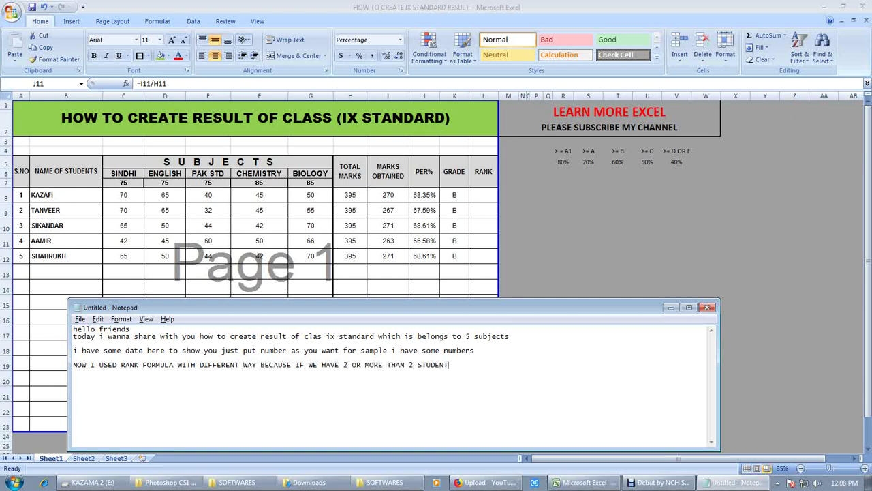
type("S WHICH IS ")
type("SAME PERCENT")
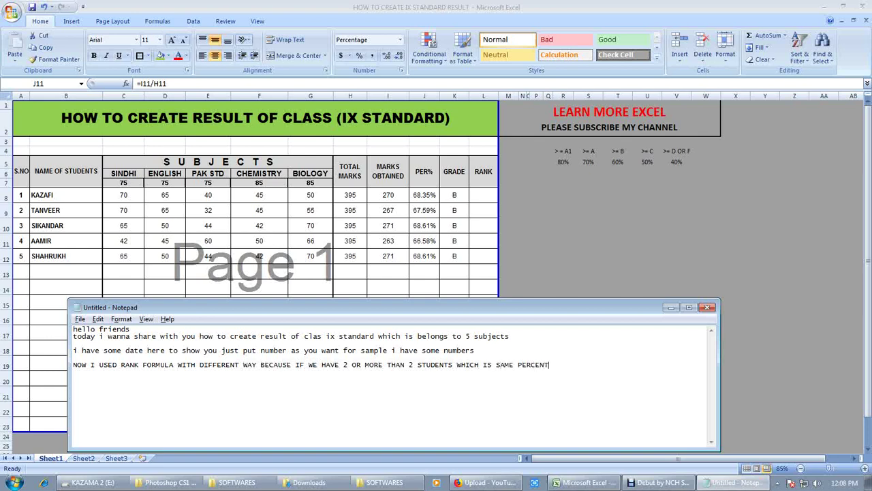
type("AGE")
type(" THERE IS")
type(" RANKING PROBLM")
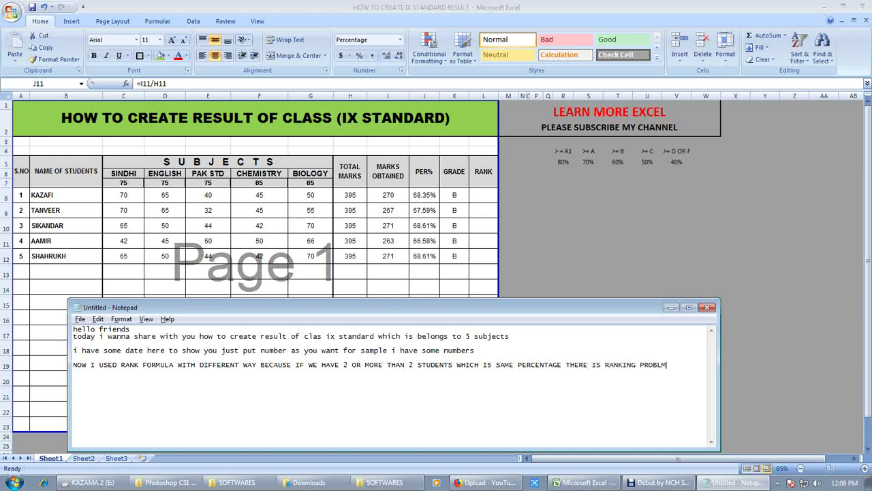
key("BackSpace")
type("E")
type("MS")
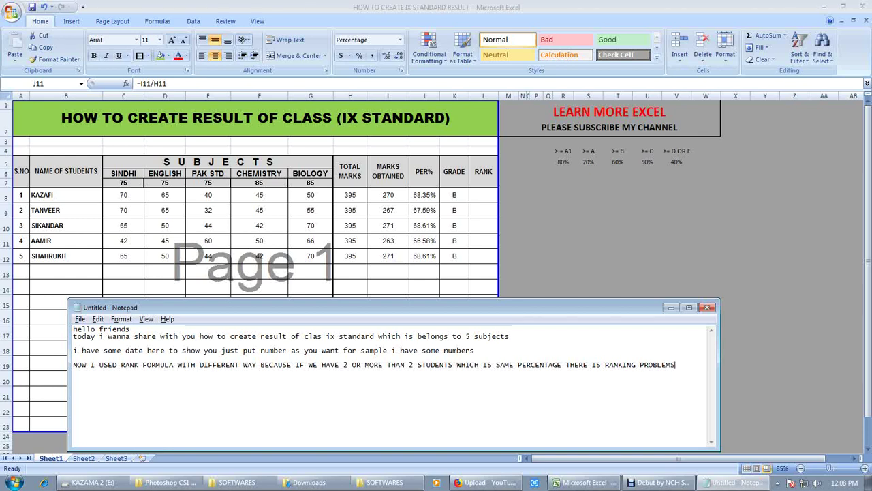
type(" THANKS WHY I")
key("BackSpace")
key("BackSpace")
key("BackSpace")
key("BackSpace")
key("BackSpace")
key("BackSpace")
type("ATS WHY I ")
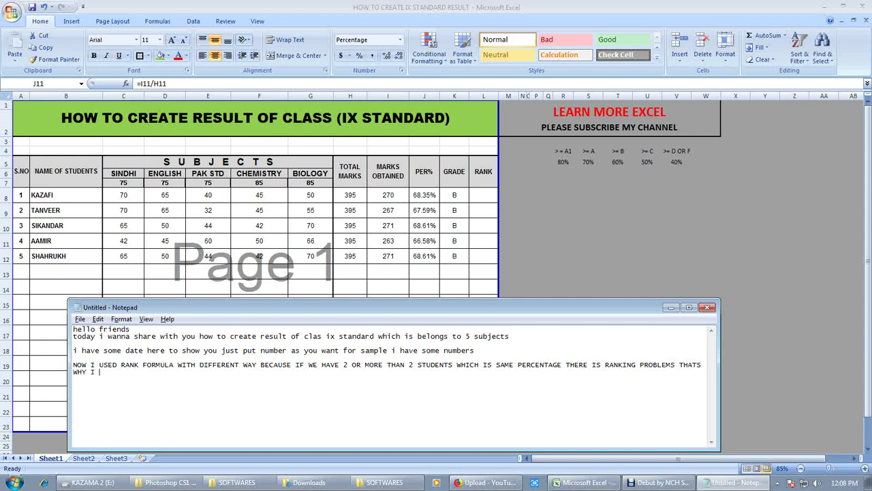
type("AM USING DIFF")
type("ERNT WAY TO US")
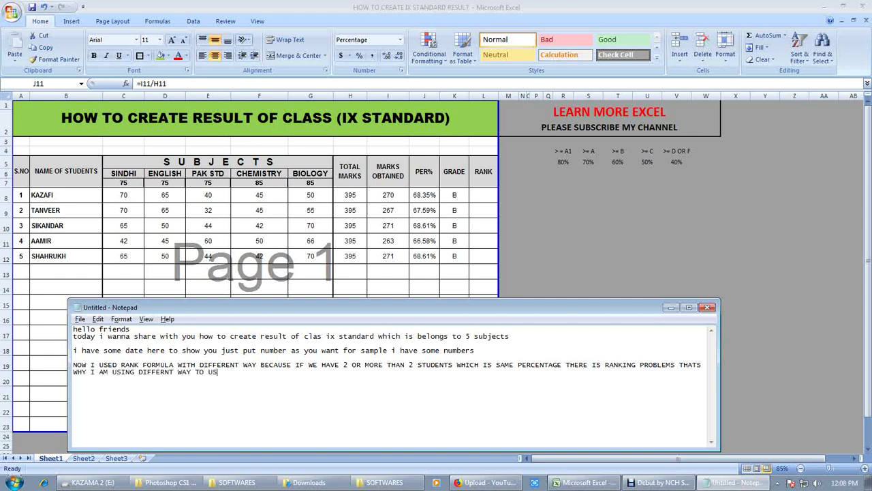
type("E RANK ")
type("FORMULA.")
Step: Enter 1 as the starting rank counter in helper cell N8
key("alt+Tab")
key("Right")
key("Right")
key("Up")
key("Up")
key("Up")
key("Right")
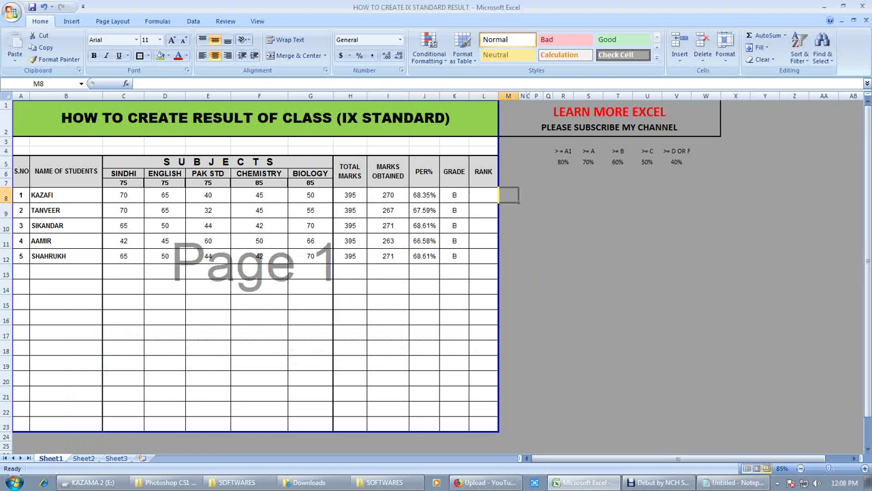
key("Right")
key("Left")
key("Right")
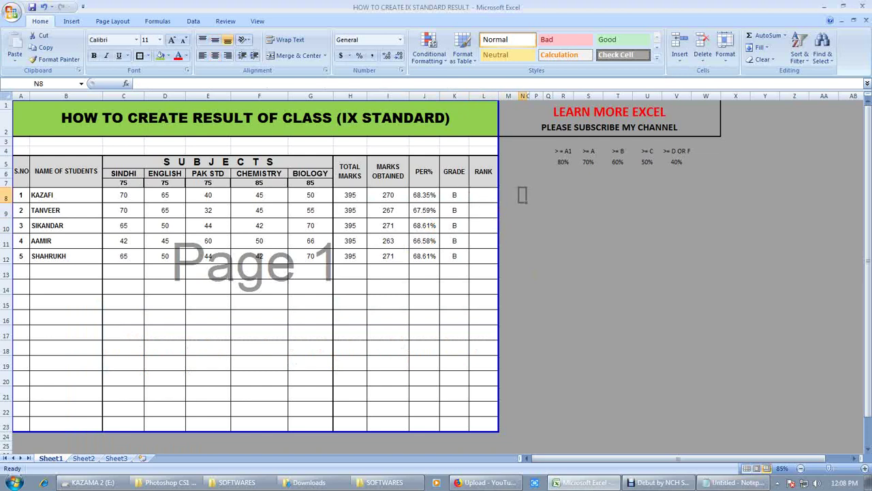
type("=")
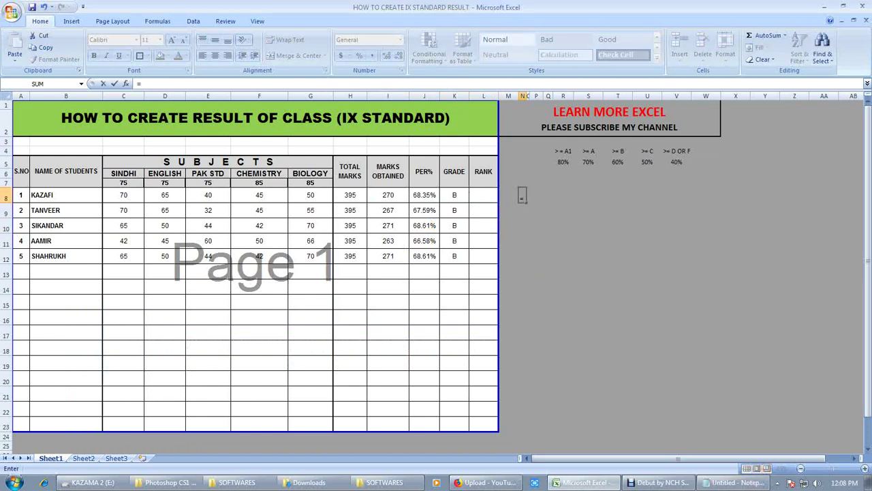
type("IF(")
key("Left")
key("Left")
key("Left")
key("Left")
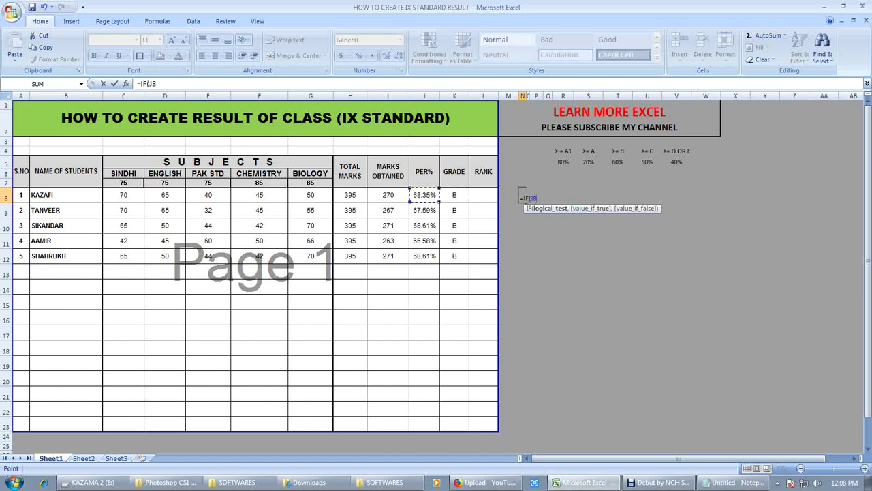
key("Escape")
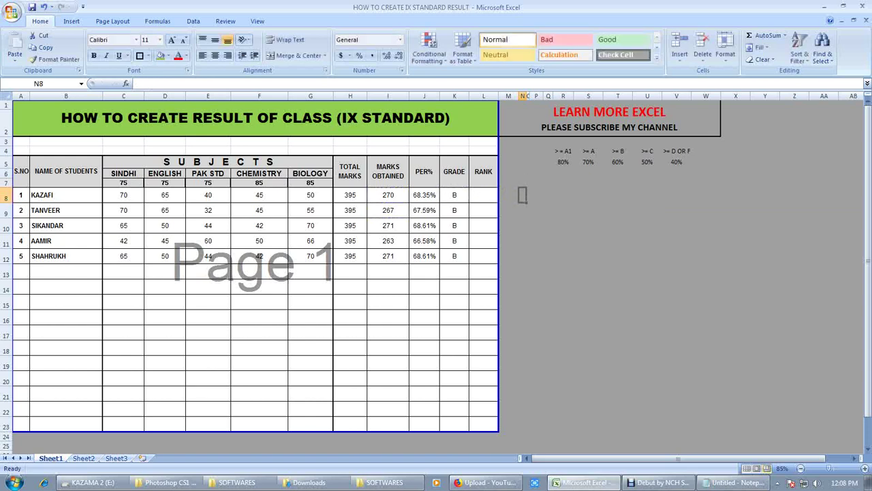
type("1")
key("Return")
Step: Enter =IF(I9<=I8,N8+1,N8) in N9 so the counter rises when marks drop
type("=")
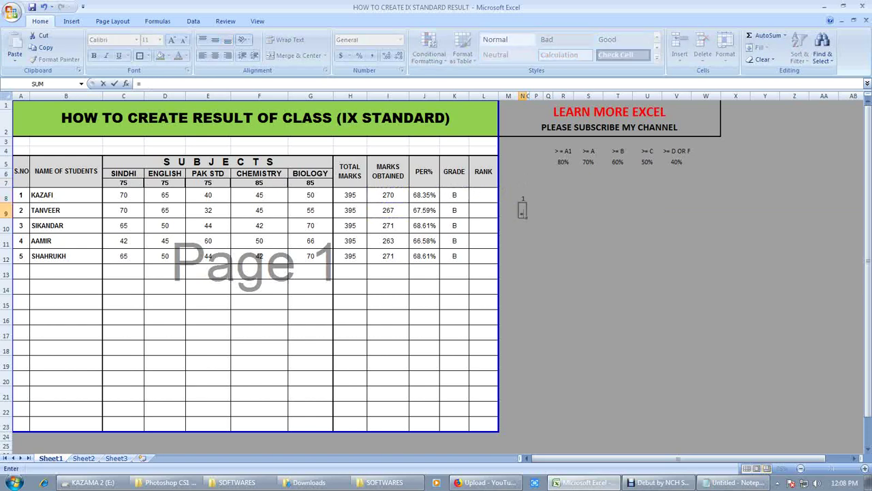
type("IF(")
key("Left")
key("Left")
key("Left")
key("Left")
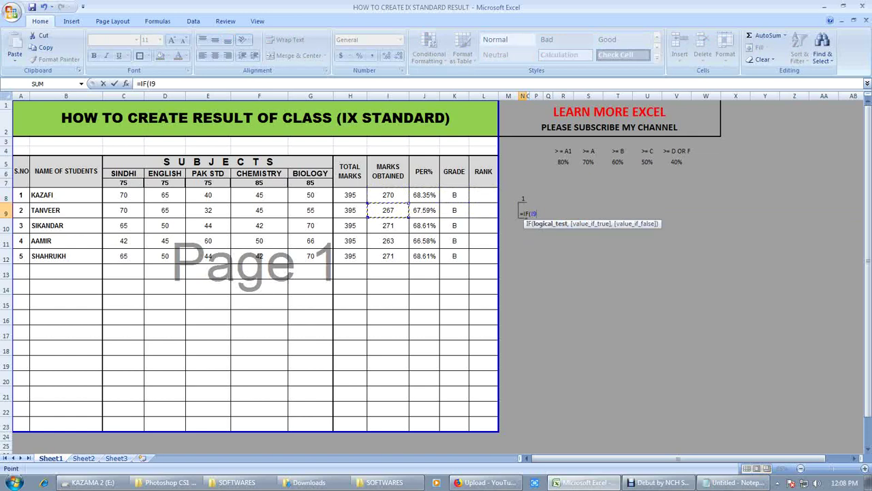
type("<")
key("Up")
key("Left")
key("Left")
key("Left")
type(",")
key("Up")
type("+")
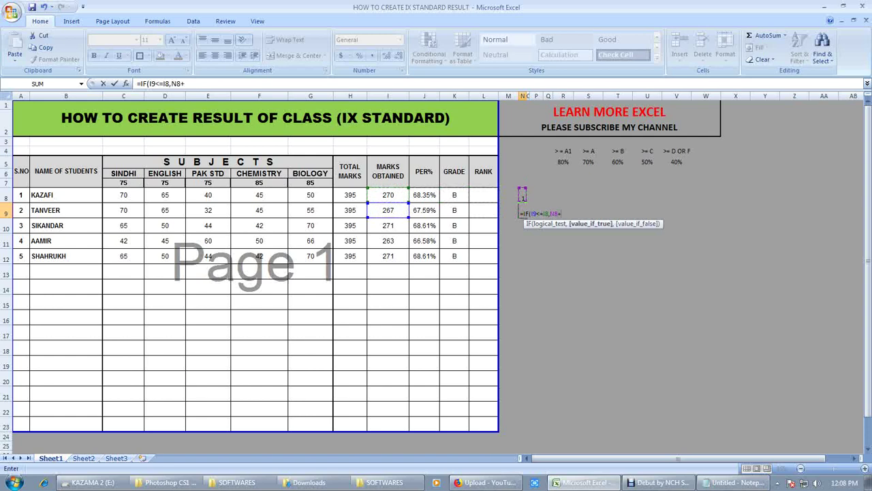
type("1,N8")
key("Return")
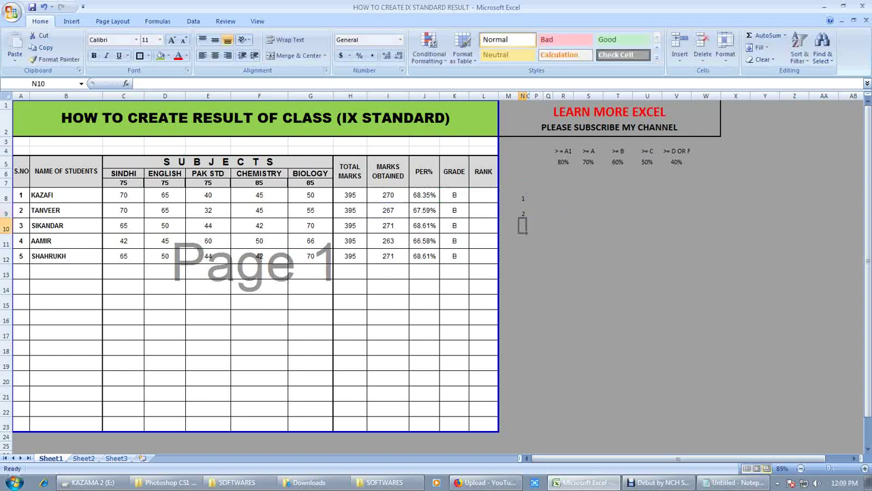
Step: Fill the N9 formula down to N12 and check the references, giving 1, 2, 2, 3, 3
left_click(523, 210)
left_click_drag(526, 217, 525, 261)
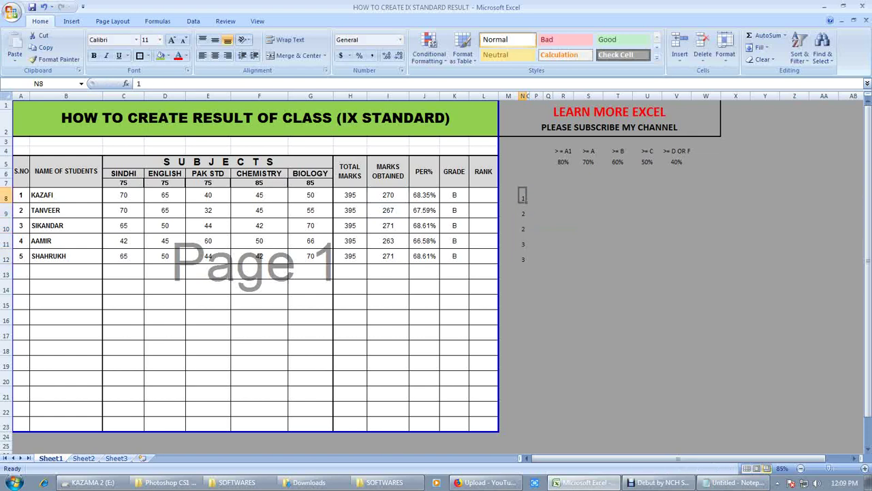
left_click(509, 194)
left_click(523, 214)
double_click(523, 244)
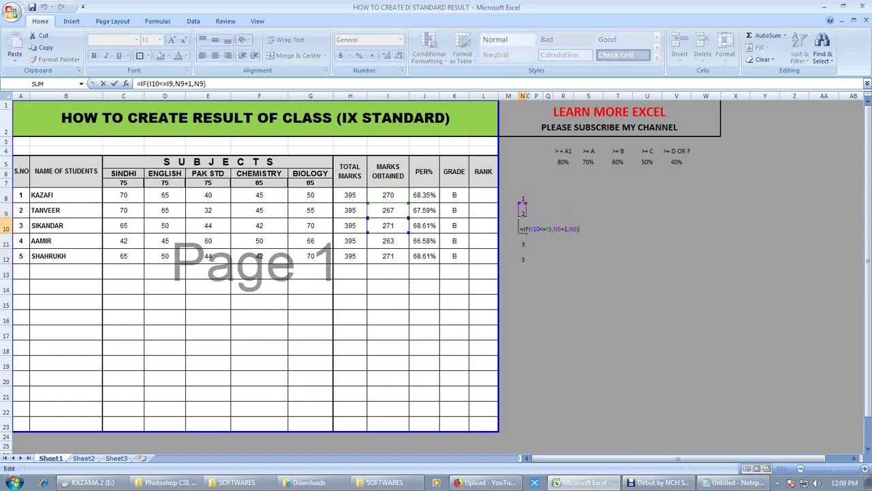
double_click(523, 259)
key("Escape")
left_click(508, 240)
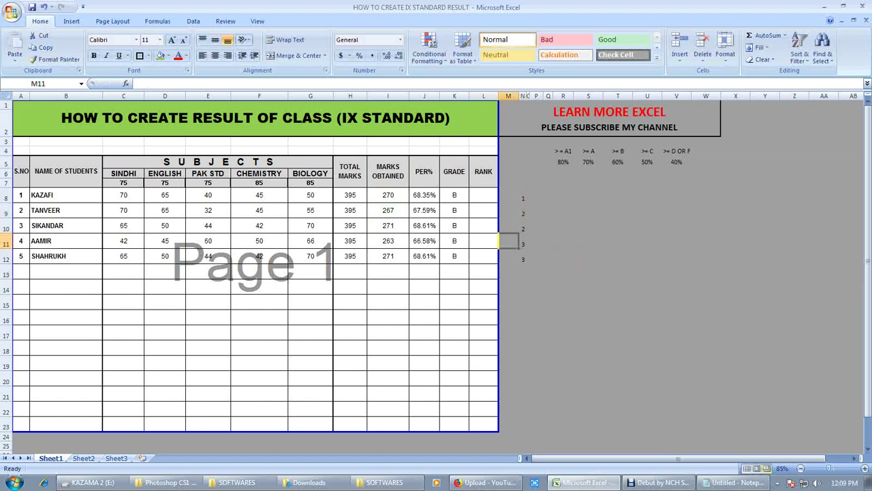
left_click(523, 209)
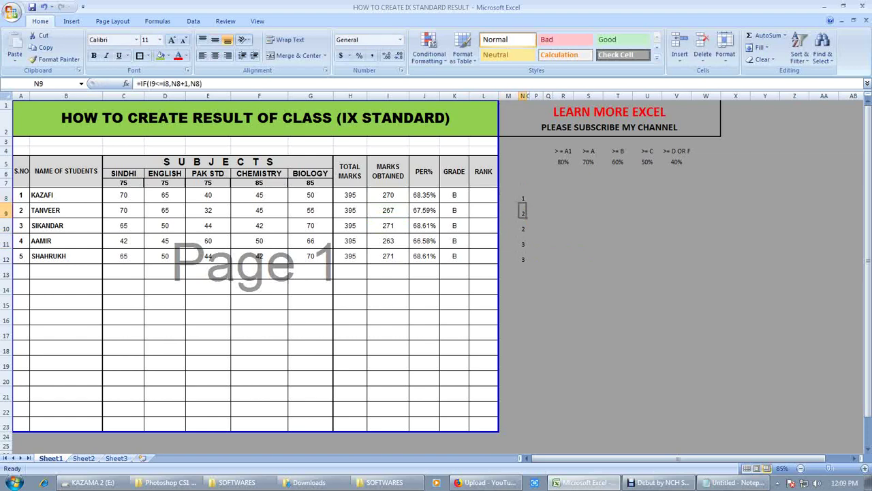
double_click(523, 225)
key("Escape")
left_click(523, 242)
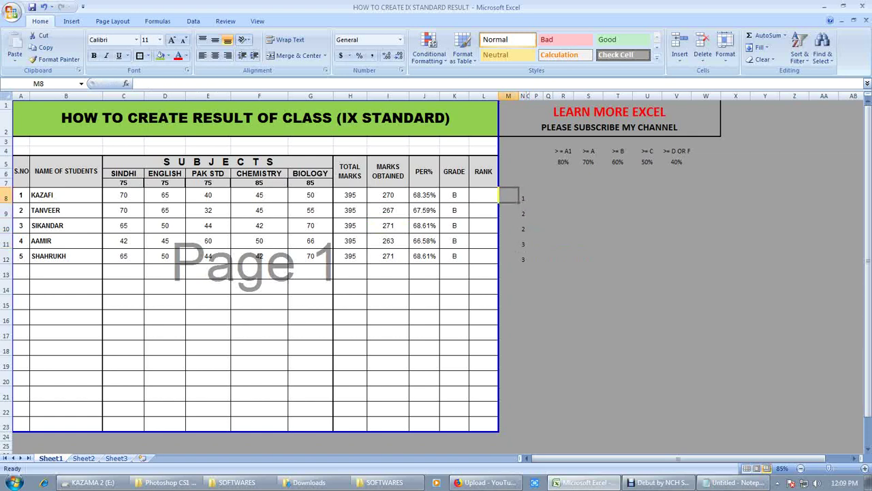
left_click(484, 195)
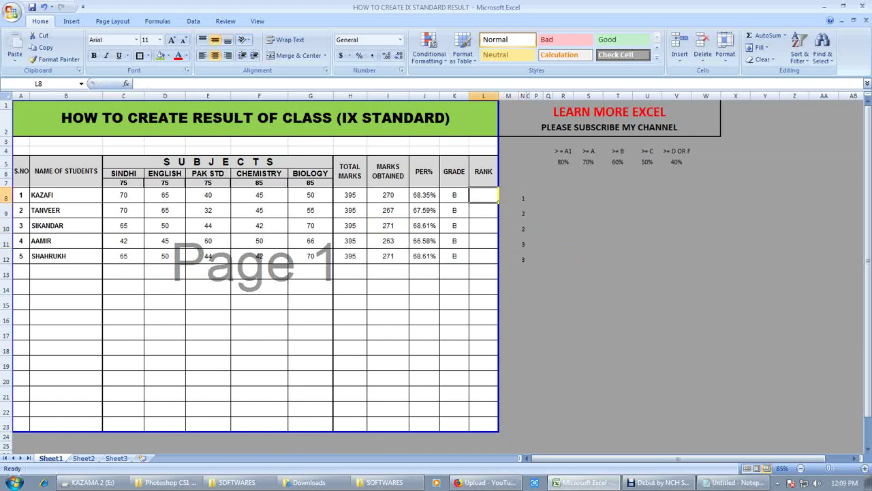
Step: Type a nested IF in L8 mapping N8 values 1, 2, 3 to 1ST, 2ND, 3RD
type("=if(")
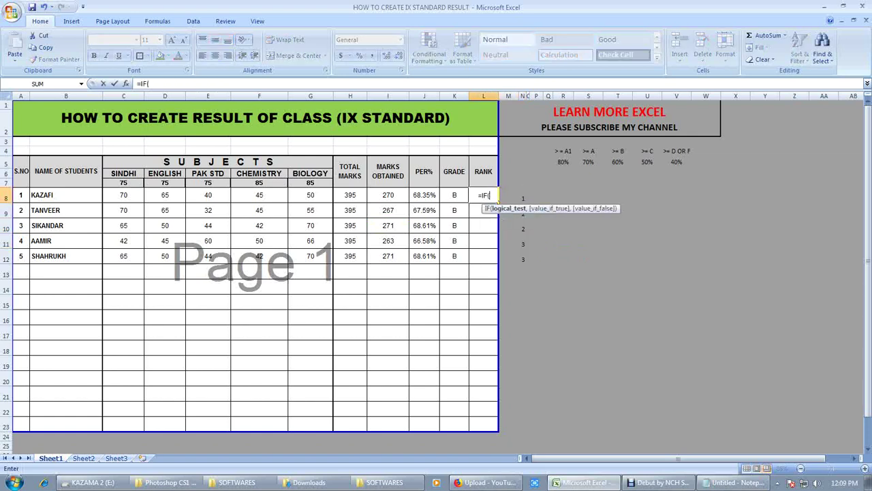
left_click(522, 195)
type("=")
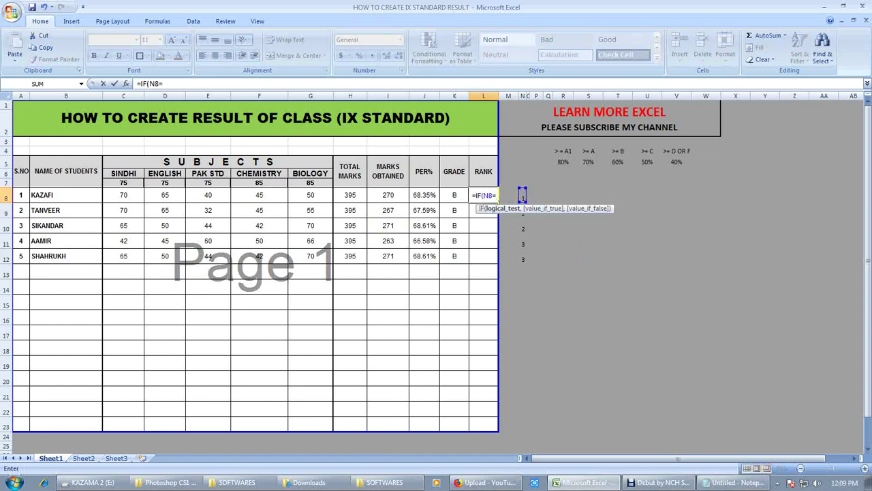
type(",\"1\"")
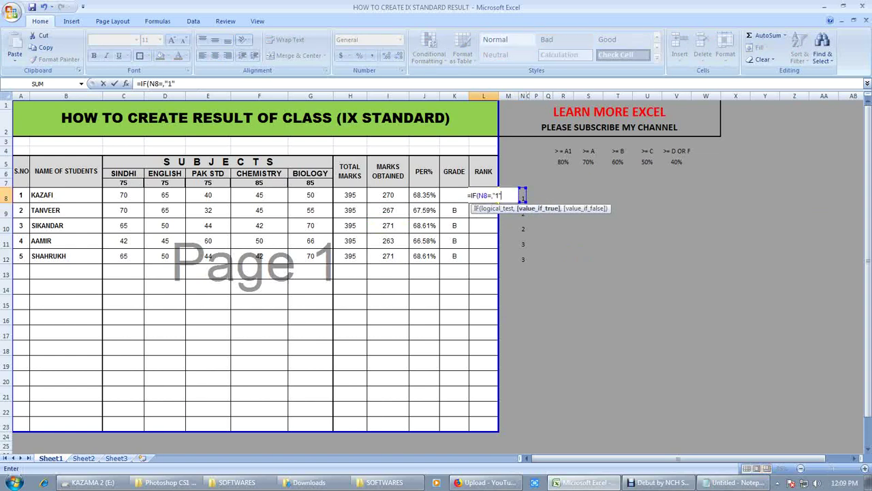
type(",\"1")
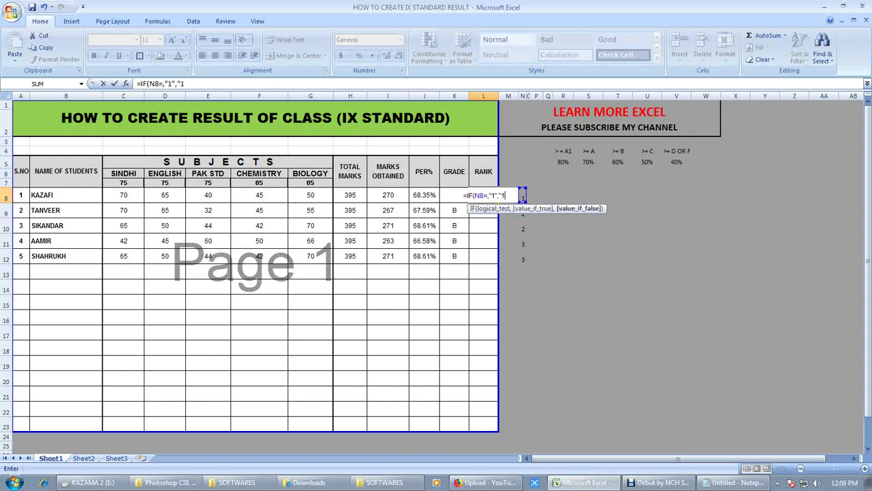
type("ST,\"")
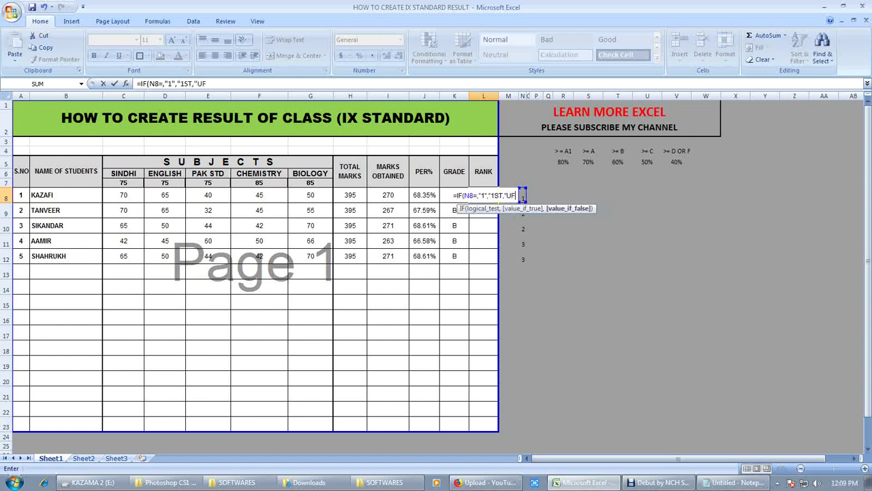
type("IF(M8")
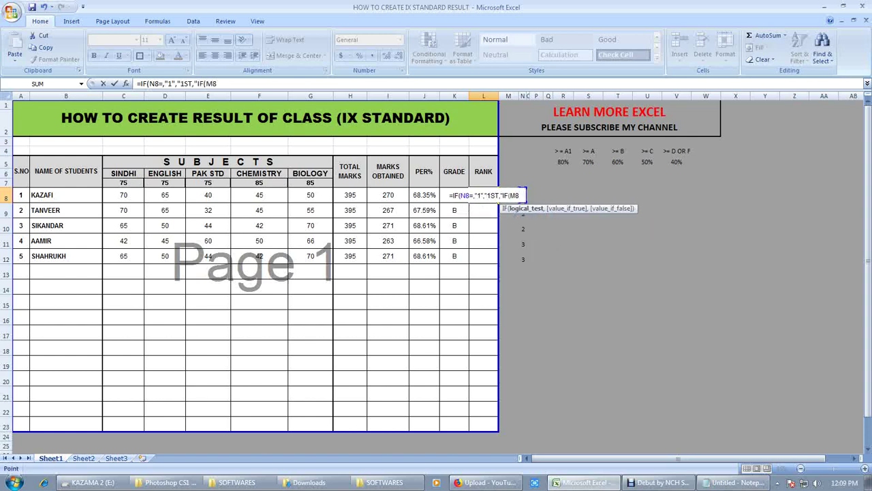
key("BackSpace")
key("BackSpace")
type("N8=")
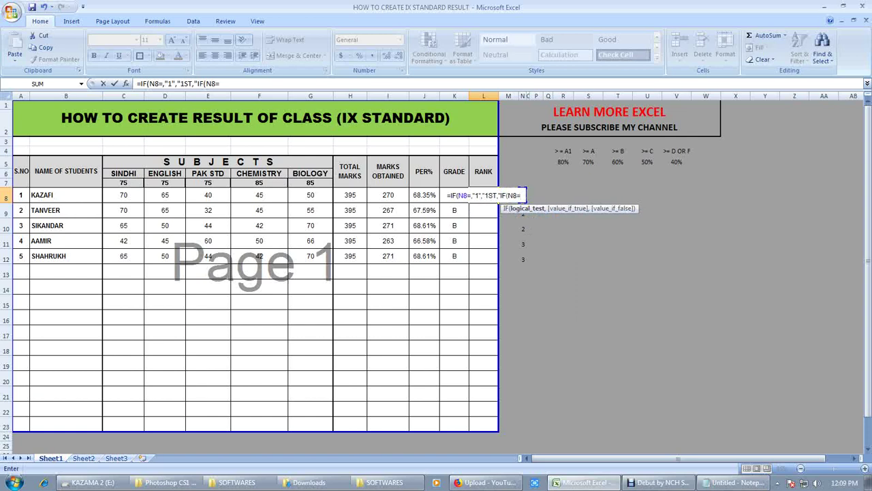
type("2,\"")
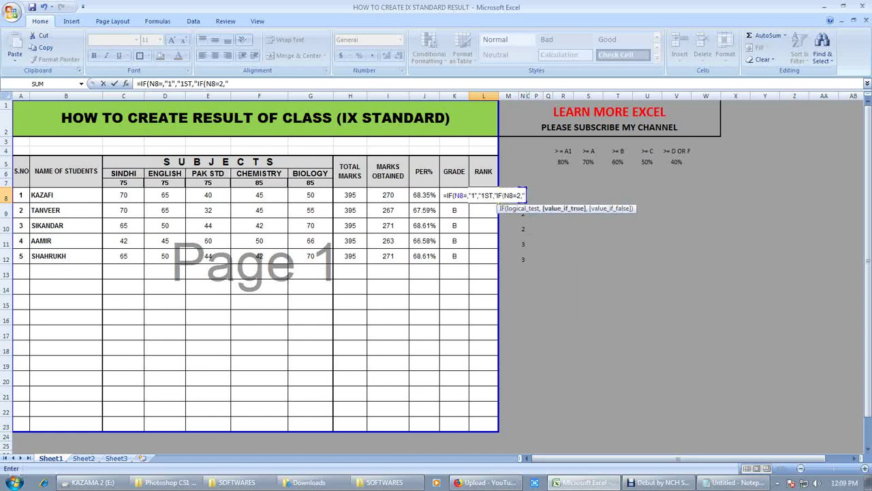
type("2ND\",I")
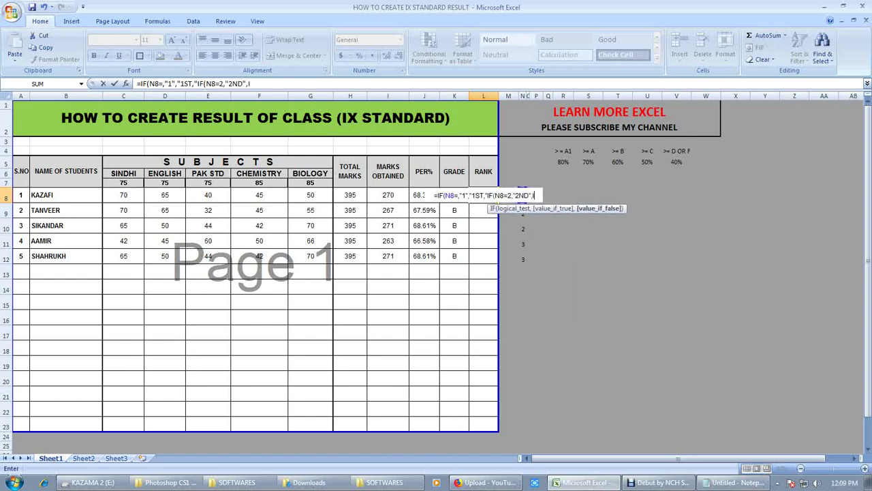
type("F(N8=")
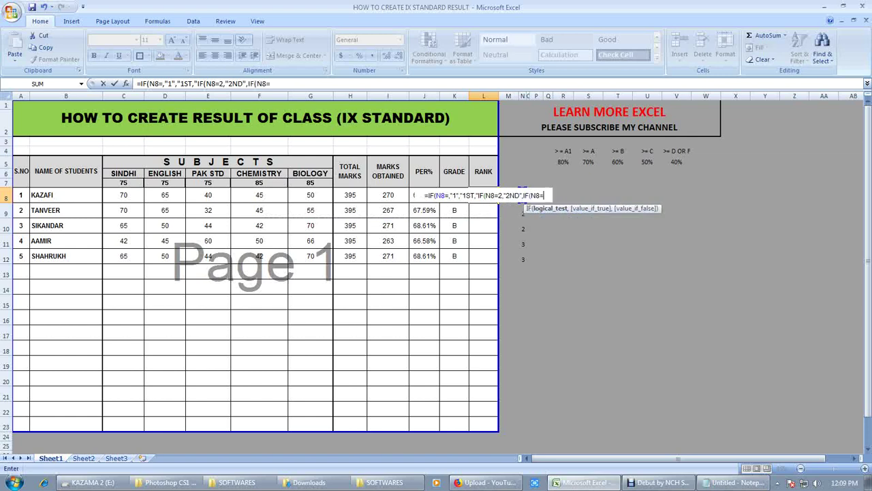
type("3,\"")
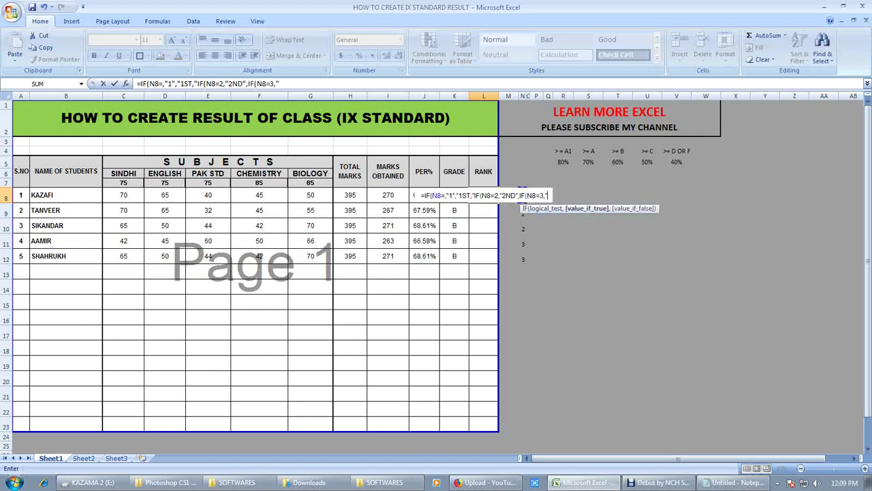
type("3RD\"")
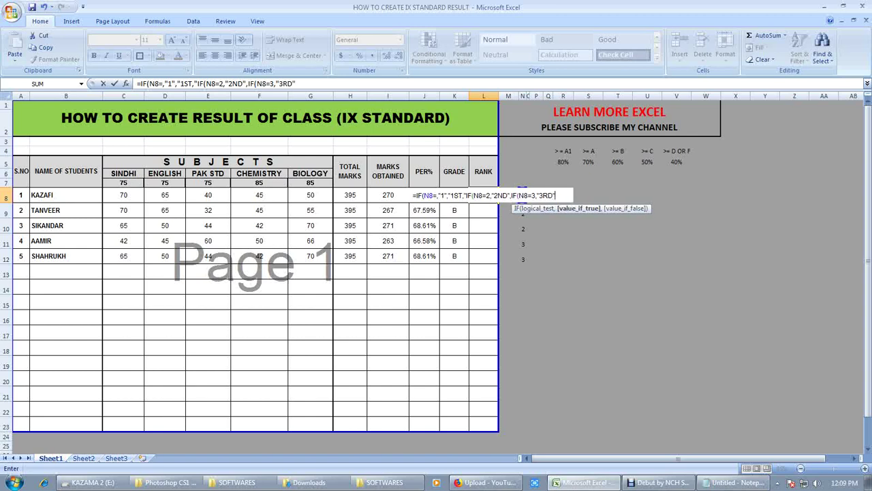
type(")")
key("Return")
key("Return")
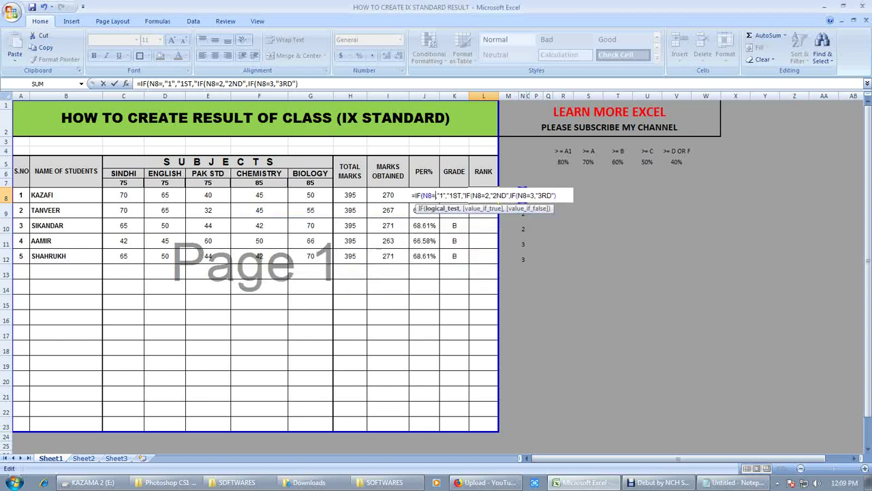
Step: Fix L8's typos so it reads =IF(N8=1,"1ST",IF(N8=2,"2ND",IF(N8=3,"3RD")))
key("Delete")
key("Delete")
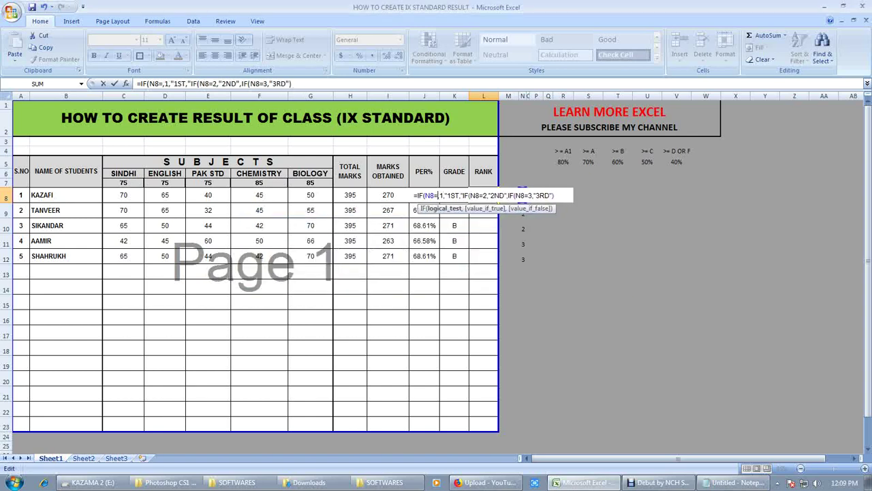
key("Right")
key("Delete")
key("Return")
key("Return")
key("Delete")
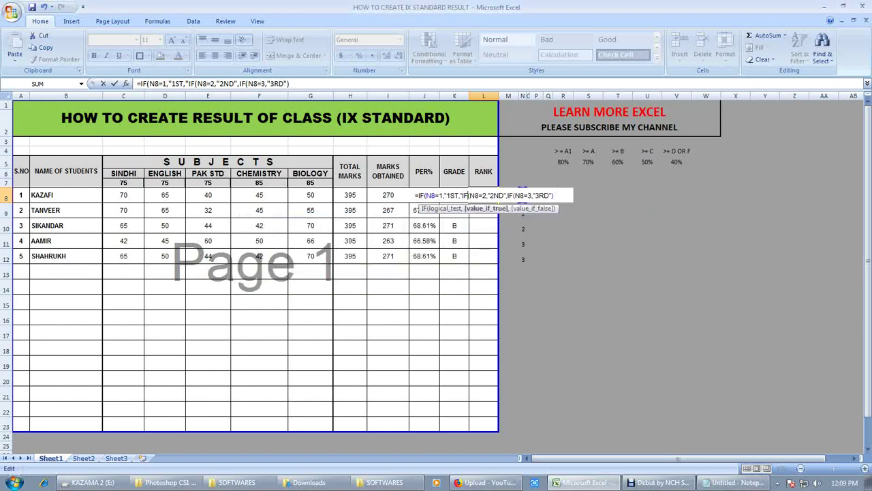
left_click(478, 196)
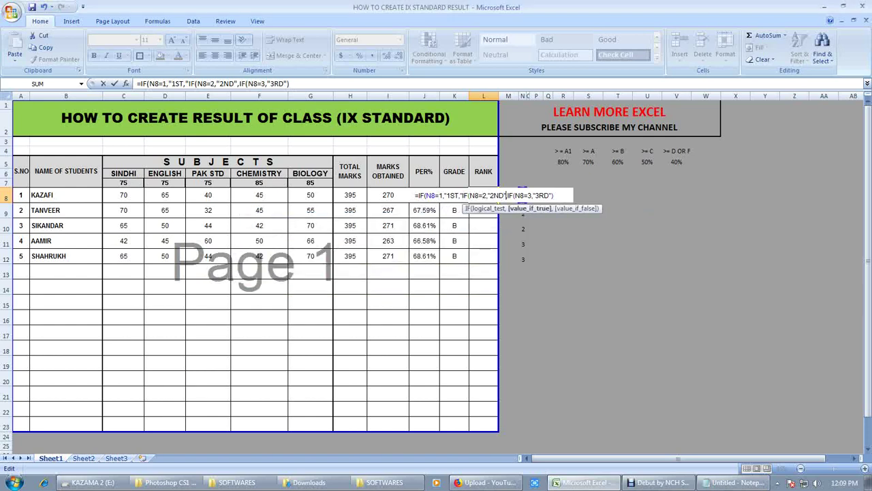
left_click(513, 196)
left_click(463, 196)
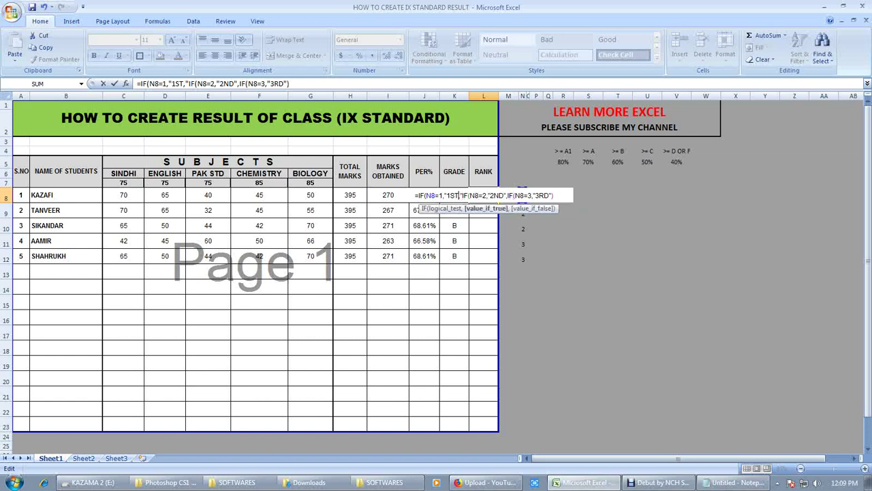
left_click(447, 196)
left_click(469, 195)
left_click(462, 196)
key("BackSpace")
type(",")
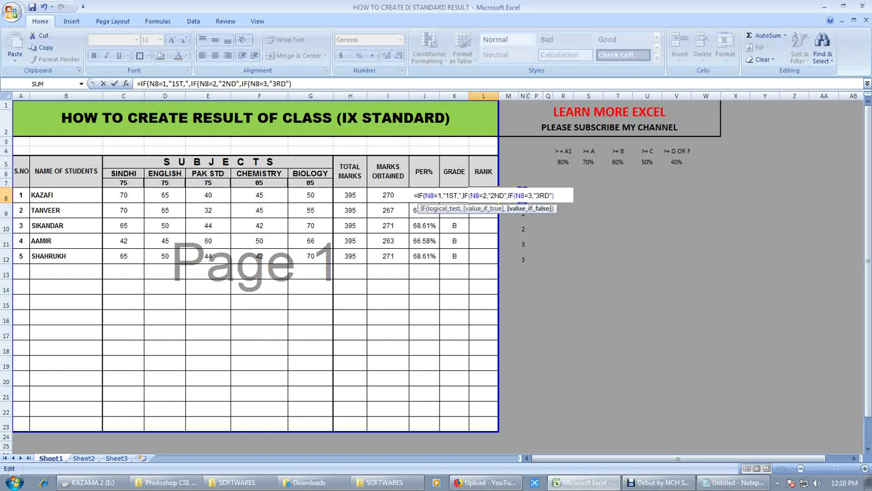
key("Return")
key("Return")
key("Up")
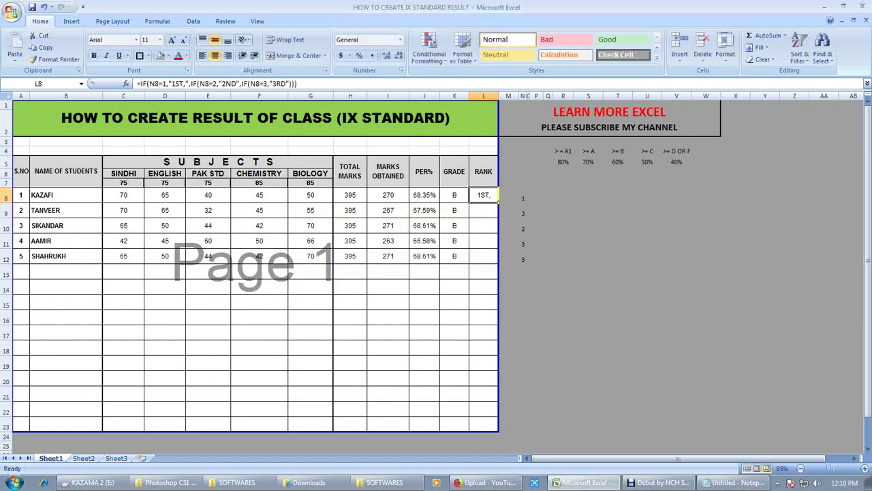
key("F2")
key("Left")
key("Left")
key("Left")
key("Left")
key("Left")
key("Left")
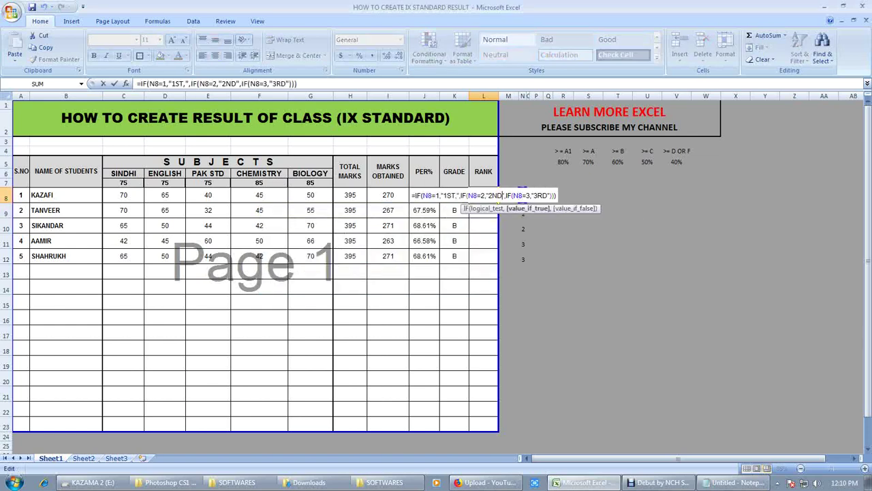
key("Return")
Step: Fill the rank formula down L8:L12 with Ctrl+D, showing 1ST, 2ND, 2ND, 3RD, 3RD
left_click_drag(483, 195, 483, 255)
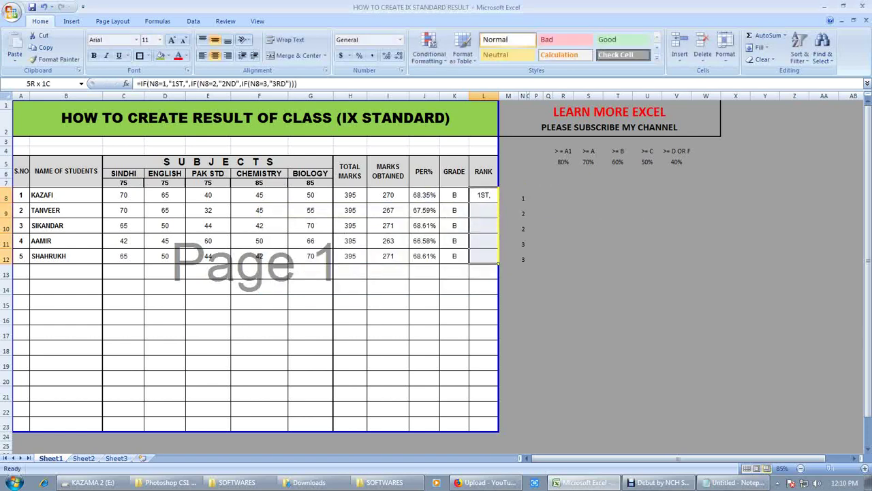
key("ctrl+d")
key("Down")
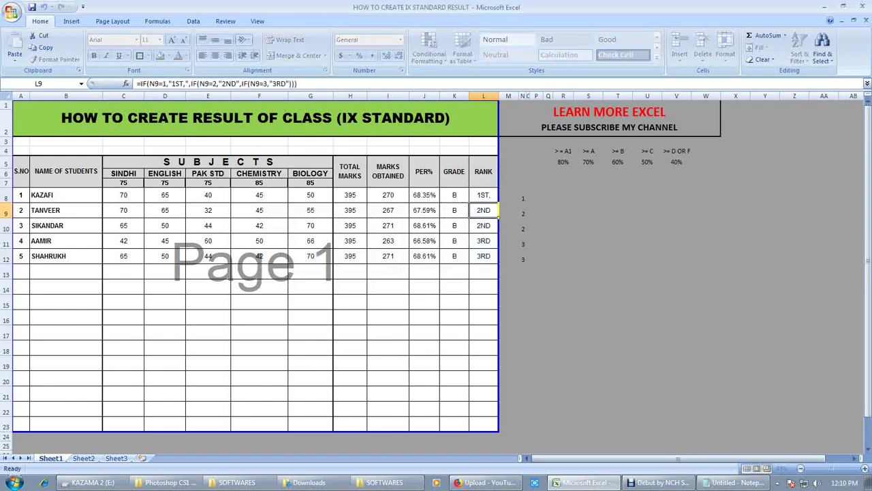
key("Down")
key("Down")
key("Down")
key("F2")
key("Return")
key("Up")
key("Up")
key("Up")
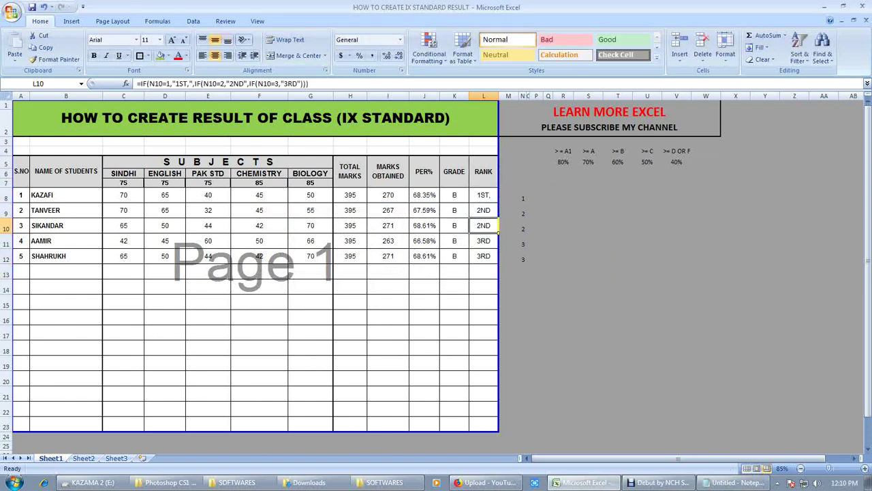
key("Up")
key("Up")
key("Right")
key("Right")
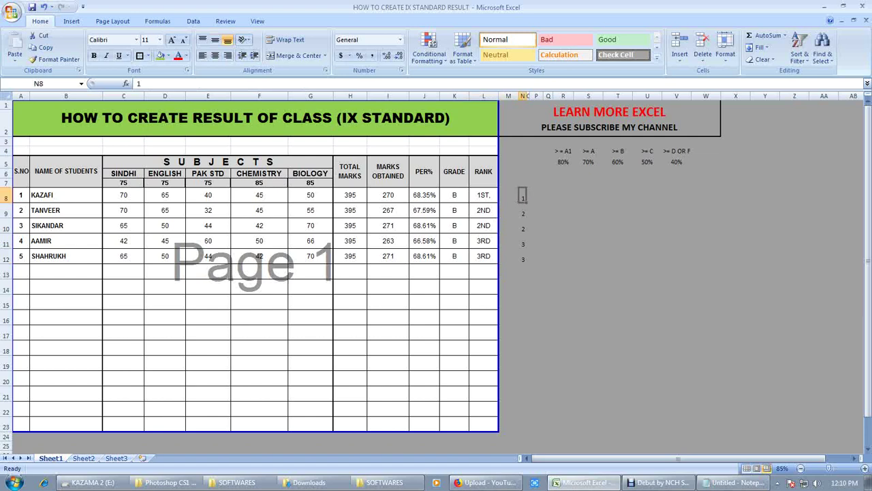
key("Left")
key("Left")
Step: Review L8's corrected formula and return to the first student's name, KAZAFI
key("Left")
key("Left")
key("Right")
key("Right")
key("F2")
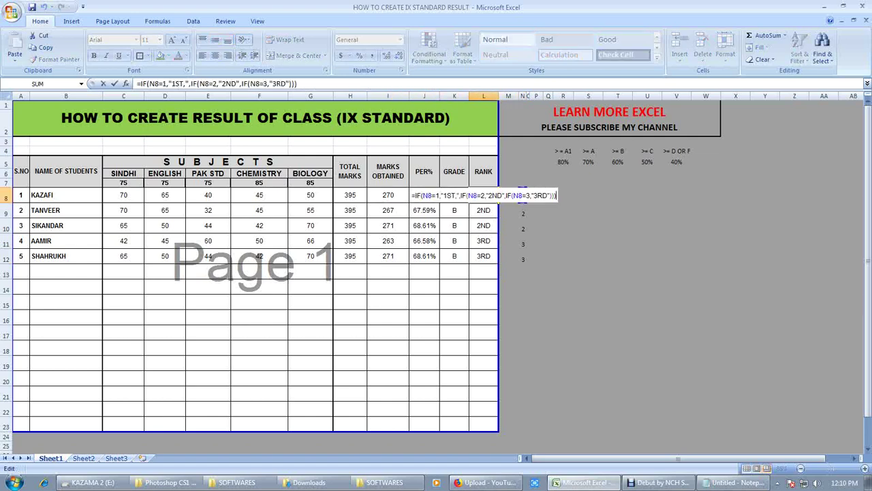
key("Left")
key("Left")
key("Left")
key("Left")
key("Left")
key("Left")
key("Left")
key("Left")
key("Left")
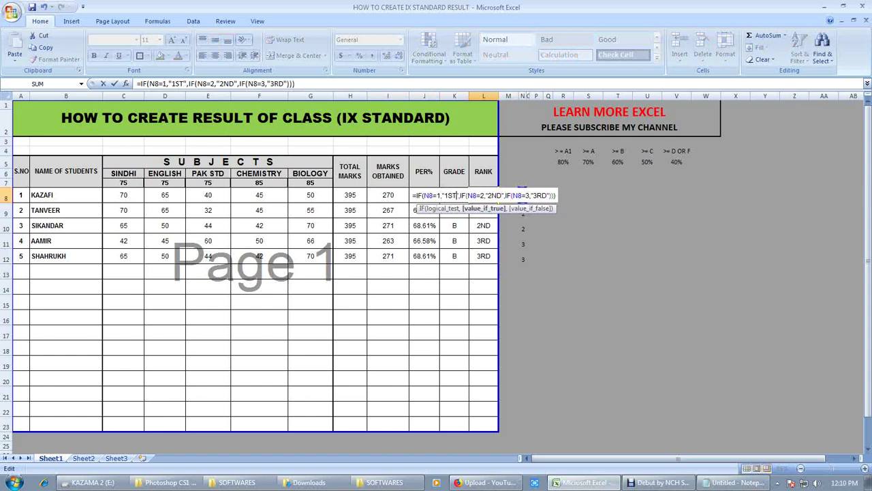
key("Escape")
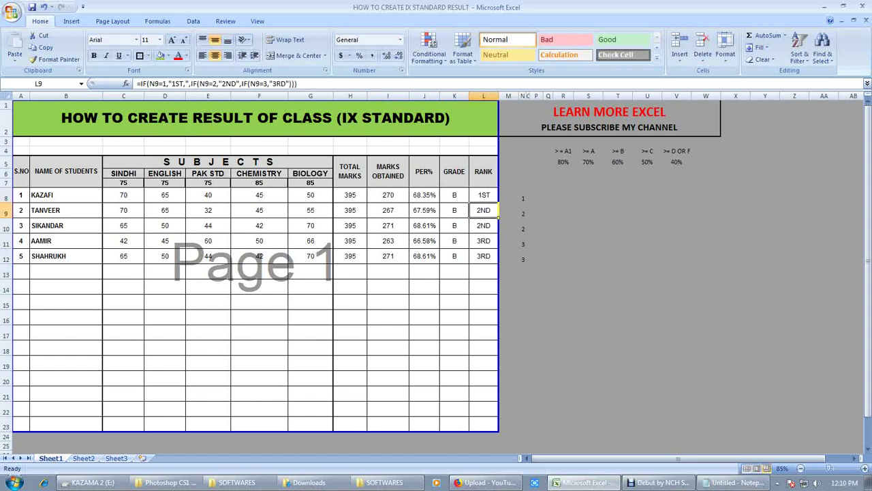
key("Home")
key("Right")
key("Right")
key("Right")
key("Right")
key("Right")
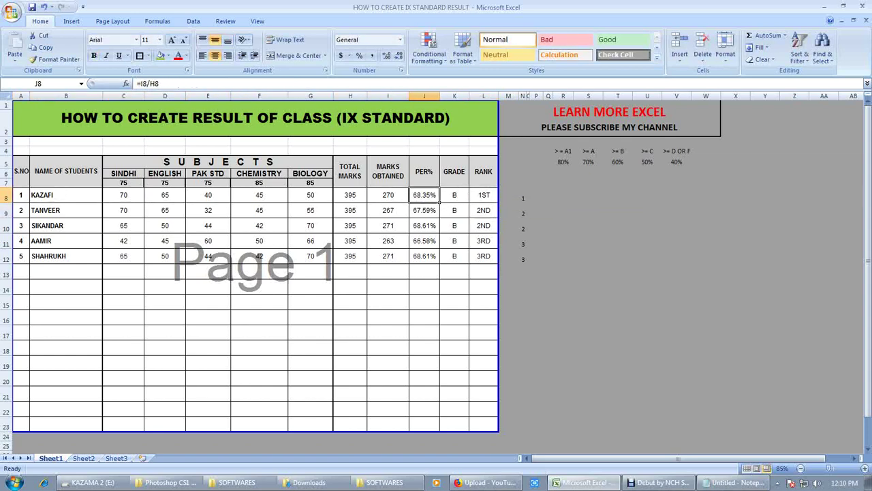
key("Right")
key("Right")
key("Home")
key("Right")
Step: Select the five student rows from name through marks obtained, B8:I12
left_click_drag(103, 201, 469, 265)
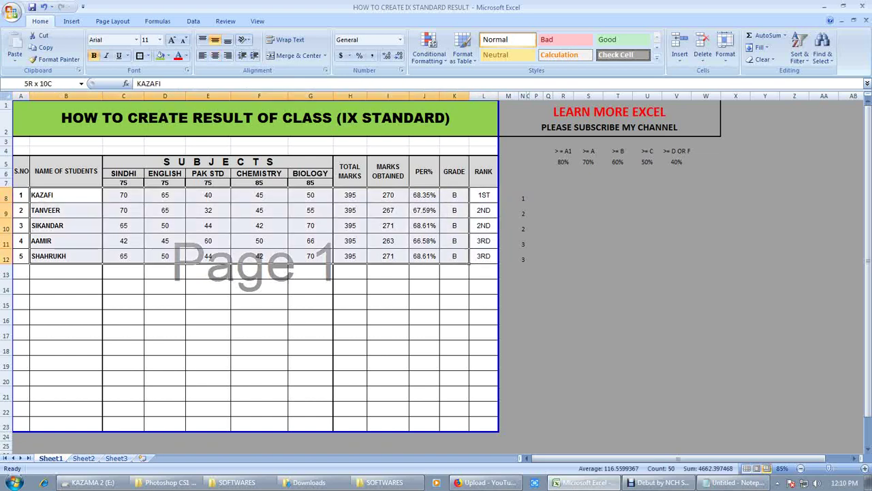
left_click_drag(469, 266, 439, 266)
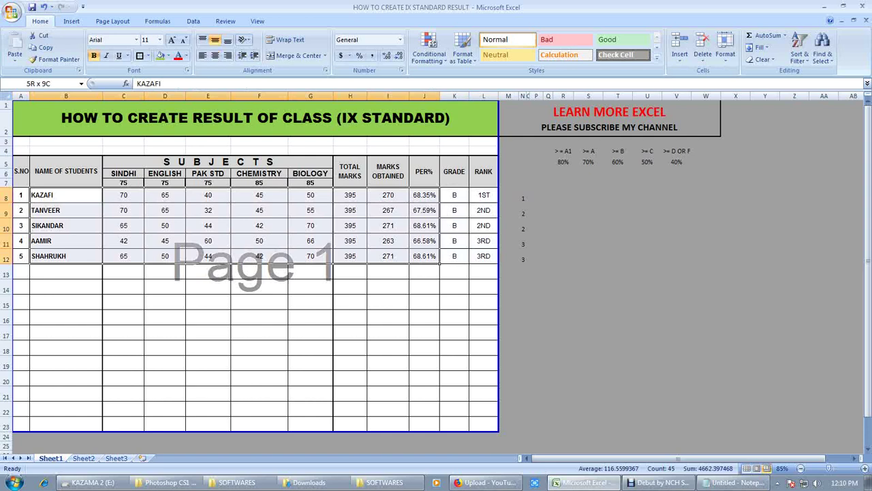
key("alt+d")
key("s")
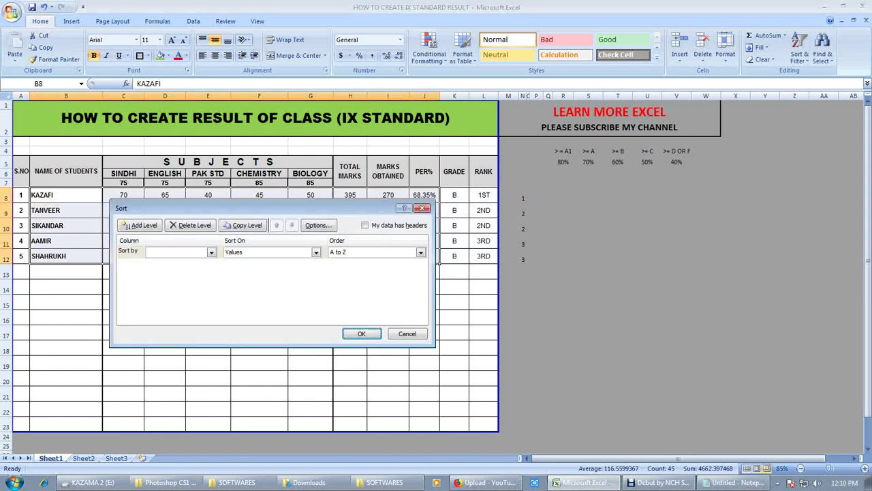
key("Escape")
left_click_drag(438, 264, 409, 264)
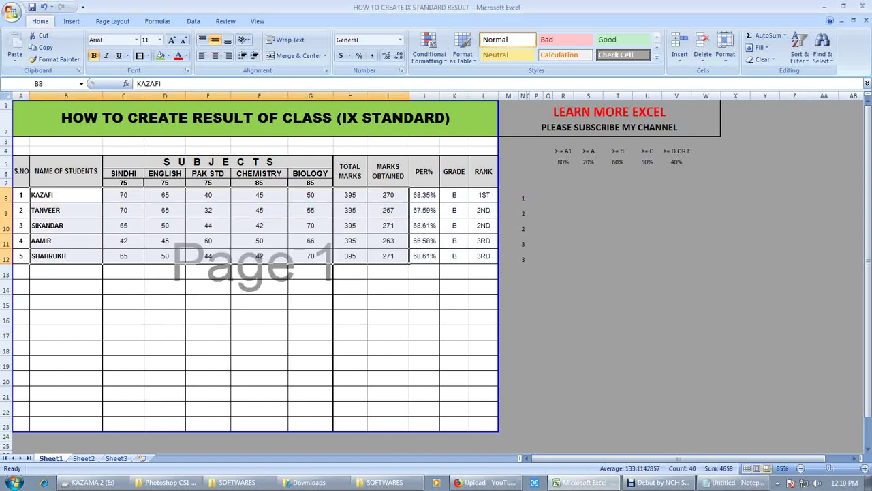
Step: Sort the selected rows by Column I, Largest to Smallest
key("alt+d")
key("s")
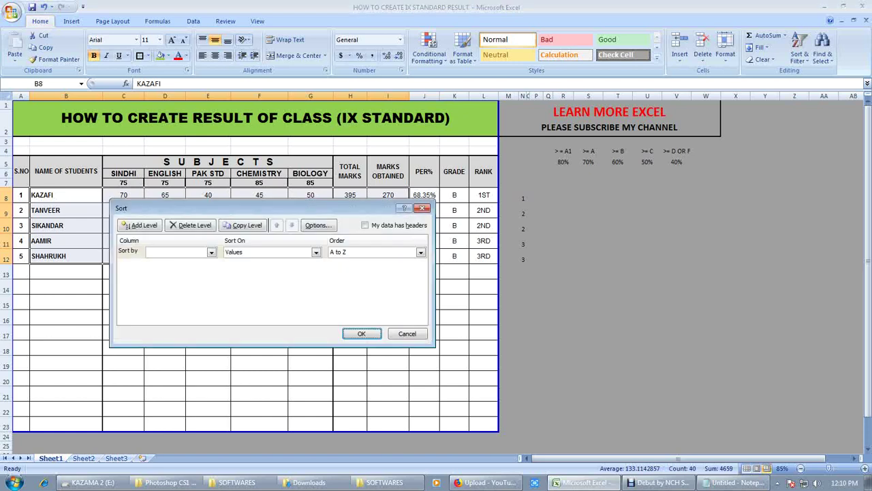
left_click_drag(205, 208, 224, 261)
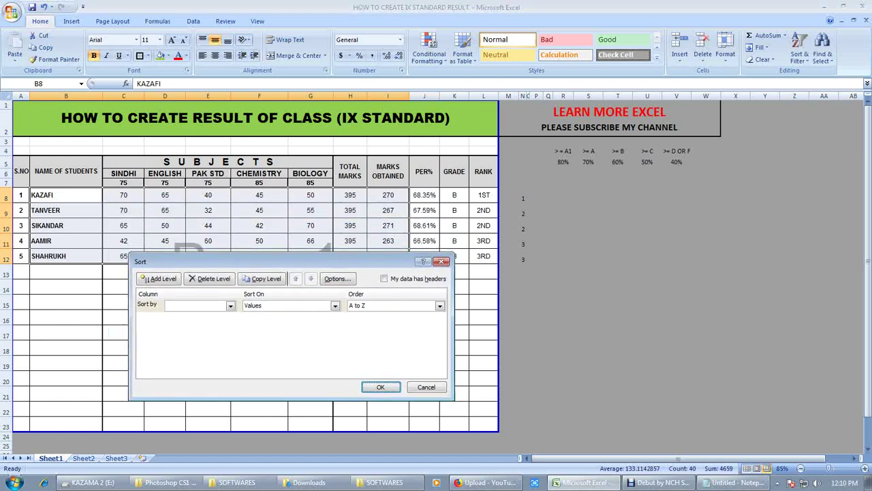
left_click(197, 305)
left_click(230, 306)
left_click(178, 365)
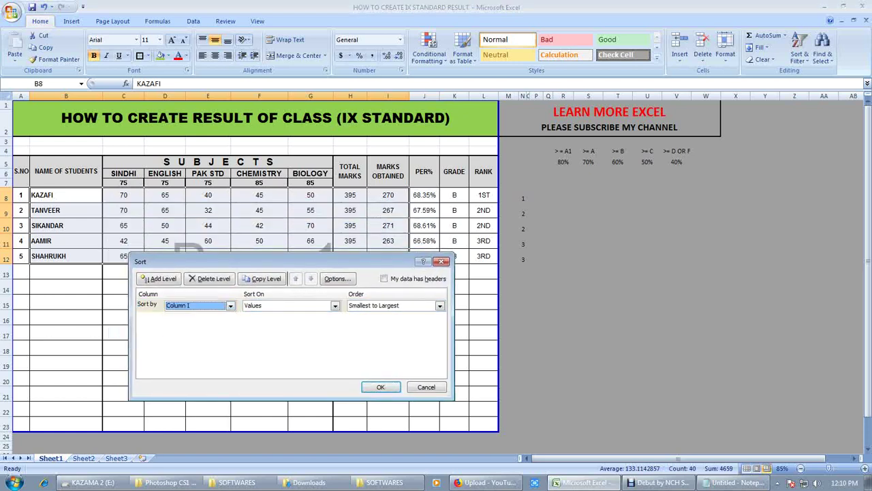
left_click(440, 305)
left_click(374, 319)
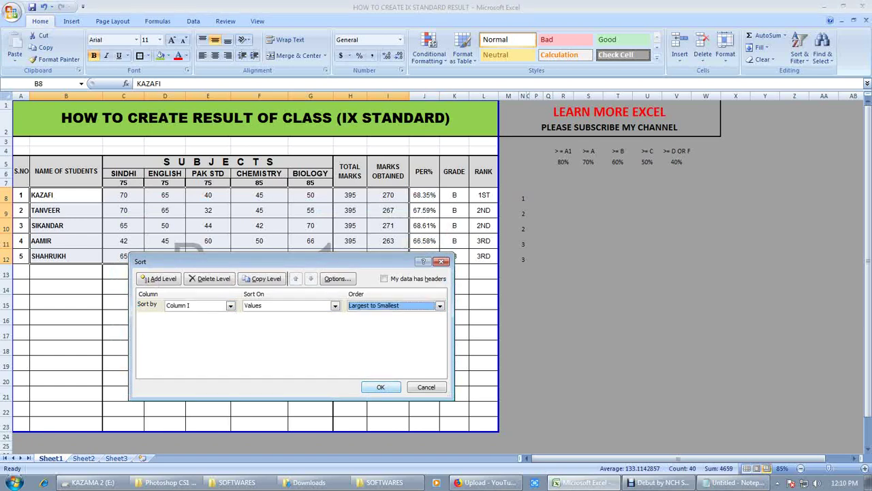
left_click(380, 386)
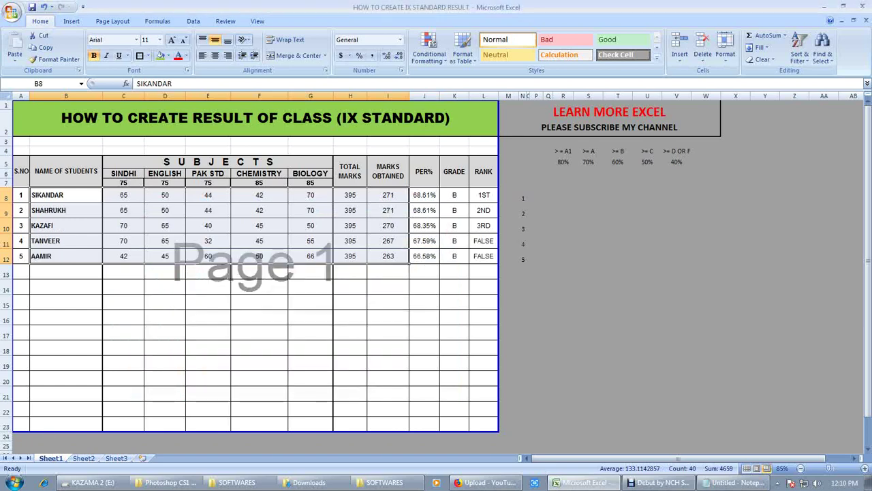
Step: Check the new RANK values and open the fourth student's formula in L11
left_click(483, 194)
left_click(483, 226)
left_click(483, 241)
double_click(483, 241)
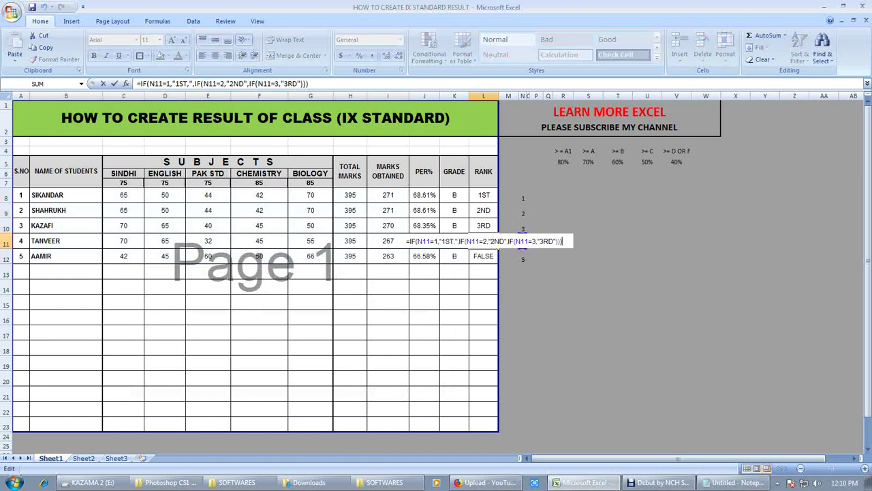
Step: Check the helper values in column N and open L8's rank formula for editing
key("Return")
left_click(483, 195)
left_click(523, 210)
left_click(523, 257)
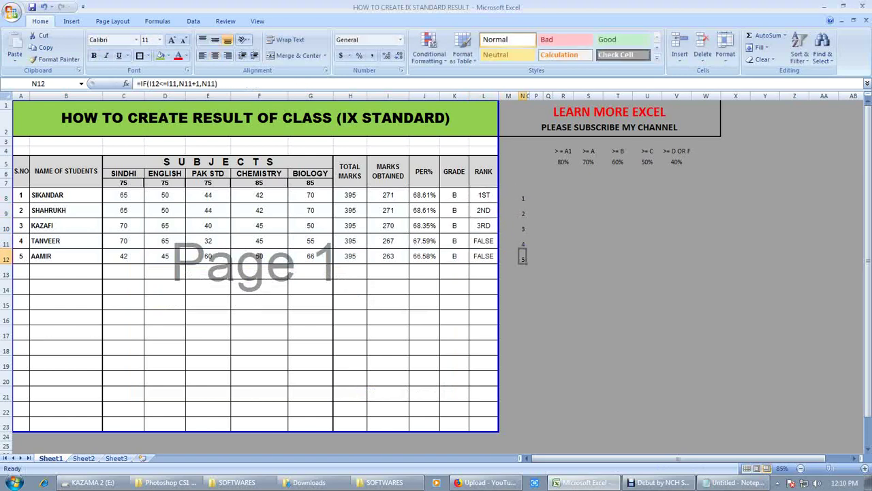
left_click(484, 195)
double_click(483, 195)
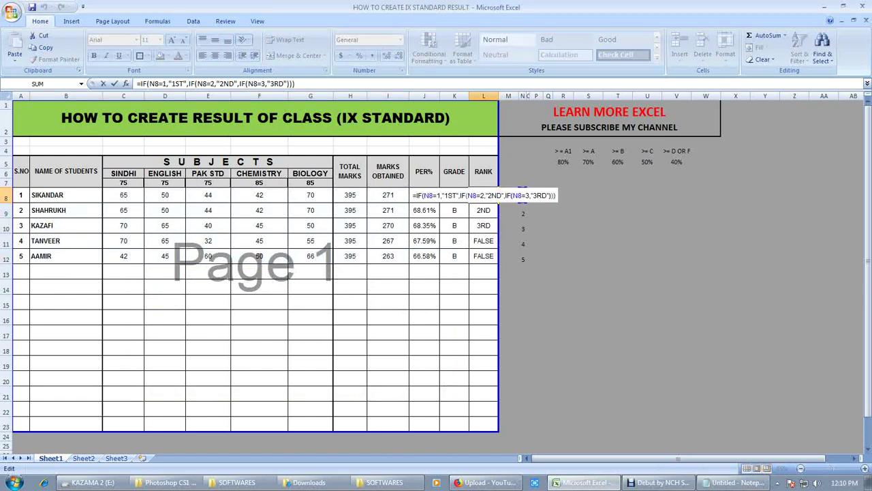
Step: Extend L8's nested IF with N8=4 returning "4TH" plus one further condition
left_click(549, 195)
type(",")
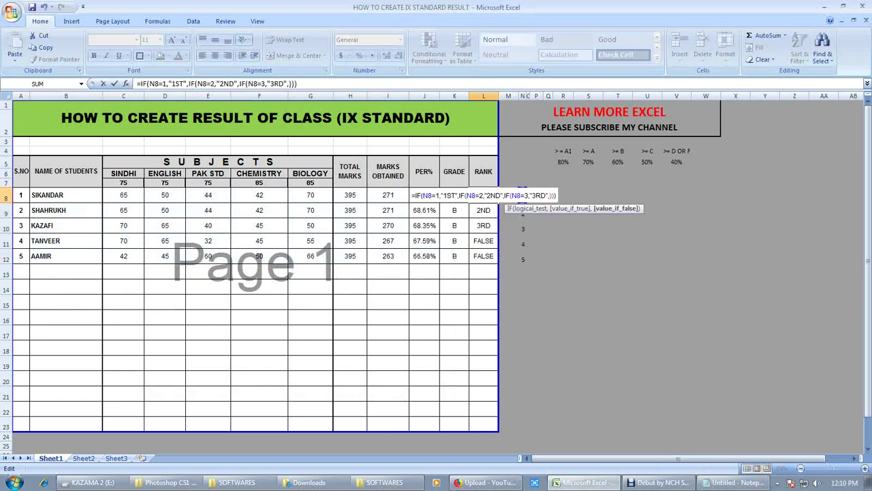
type("IF(")
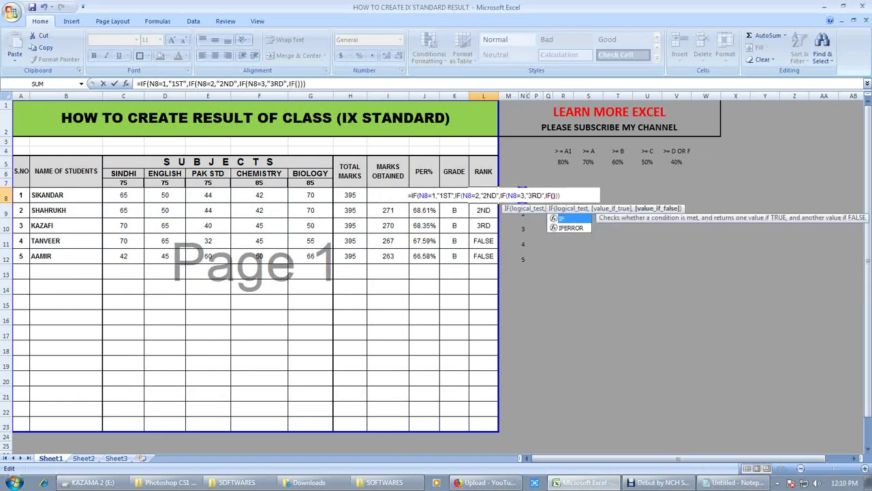
left_click(524, 195)
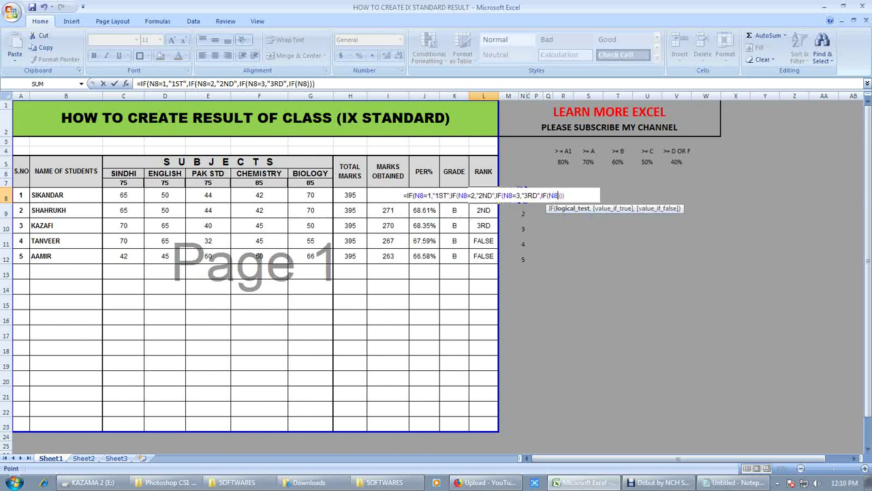
type("=4,\"")
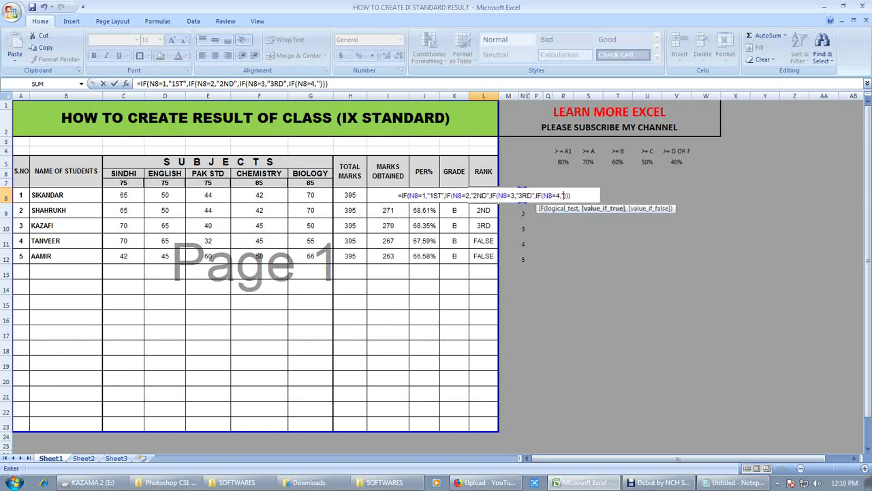
type("4TH\"")
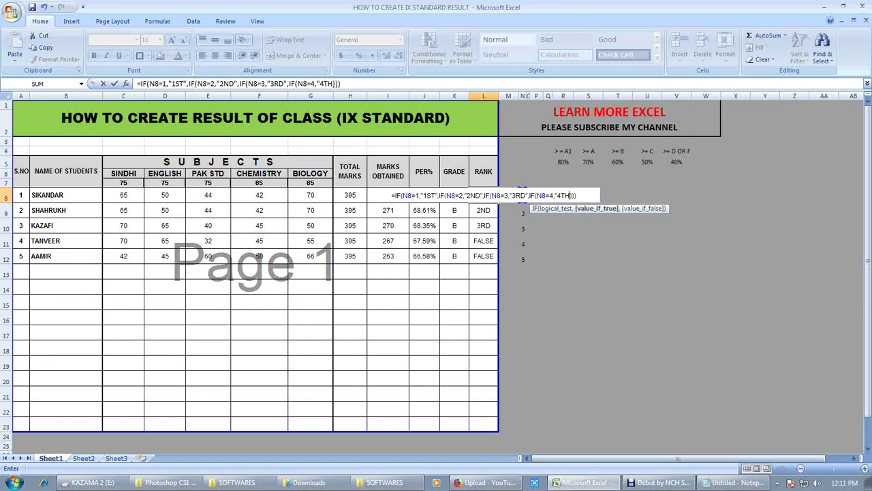
type(",IF")
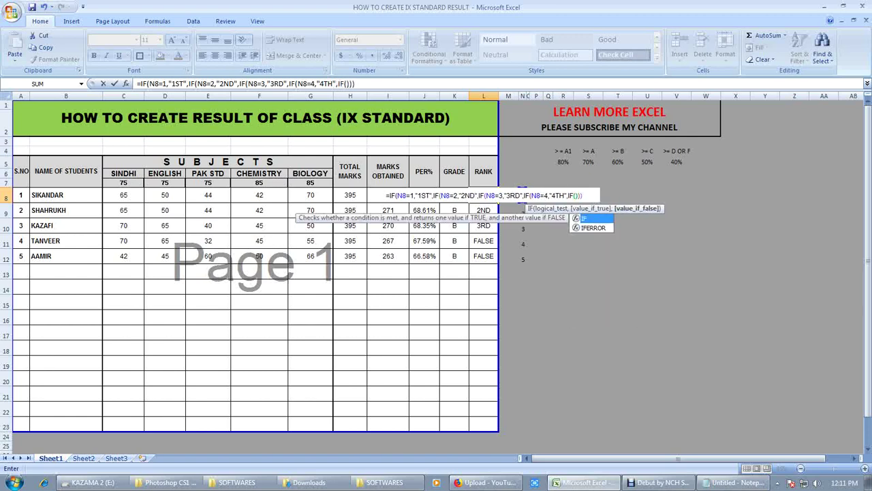
type("(")
key("Right")
key("Right")
type("=")
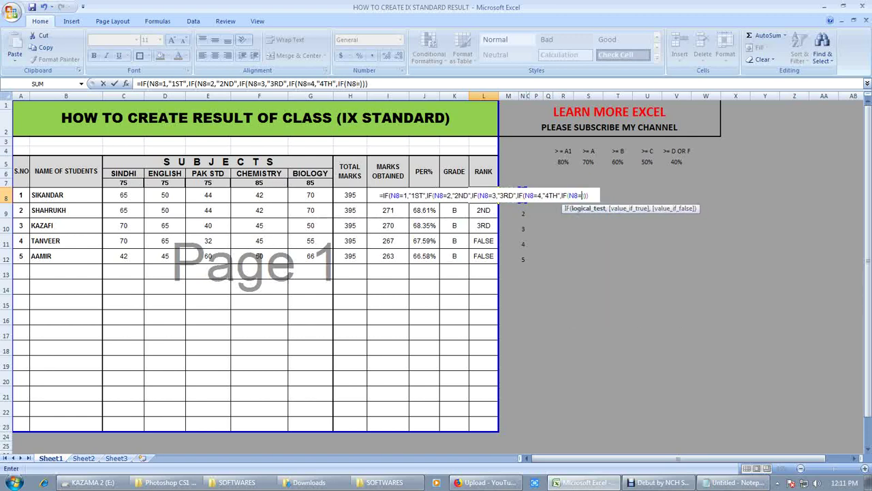
type("6TH")
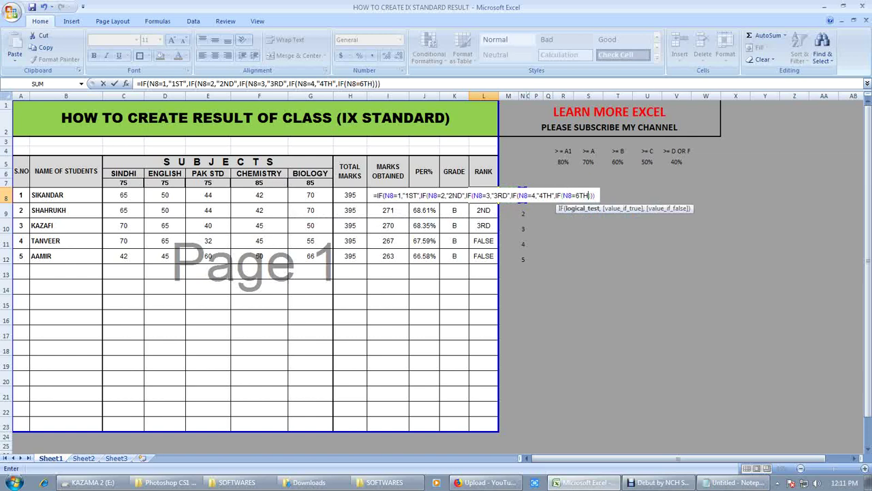
key("BackSpace")
key("BackSpace")
type(",\"")
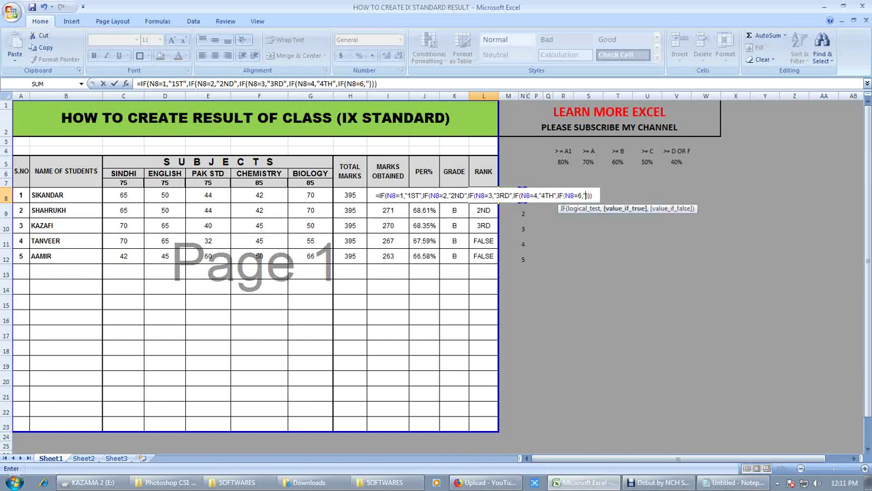
type("6TH")
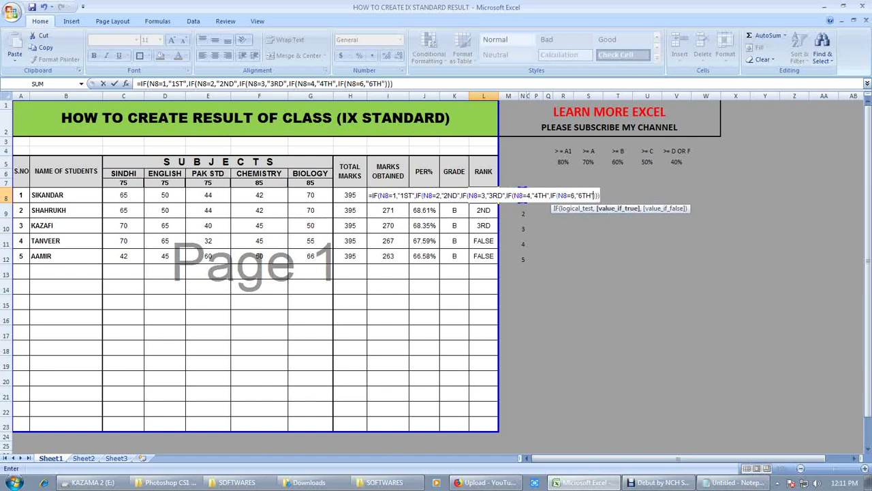
key("Return")
key("Return")
key("Up")
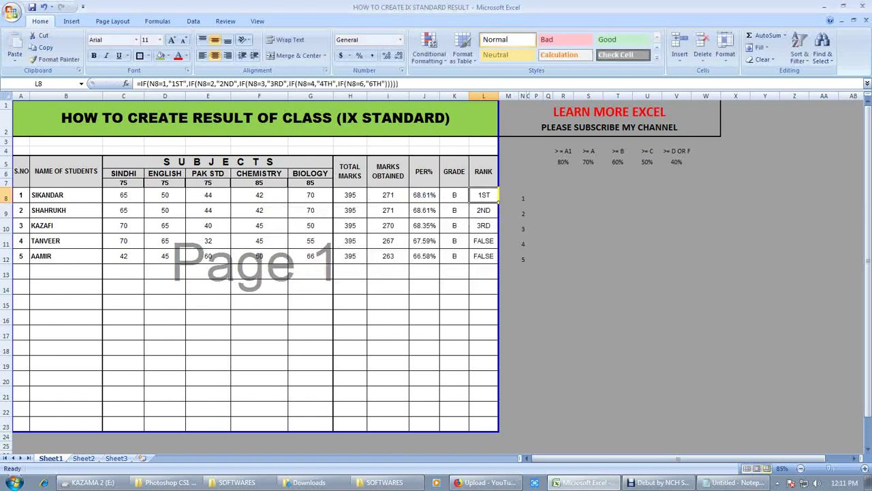
Step: Correct the last condition to N8=5 returning "5TH"
key("F2")
left_click(565, 196)
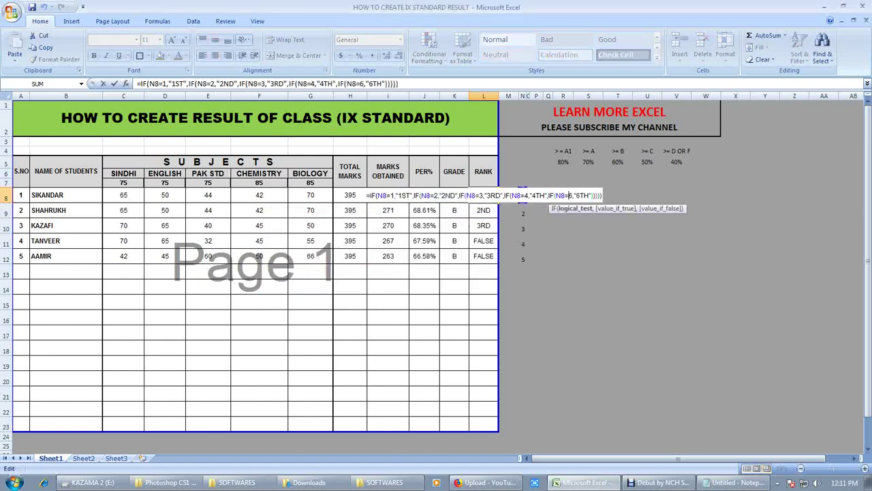
key("Delete")
type("5")
key("Right")
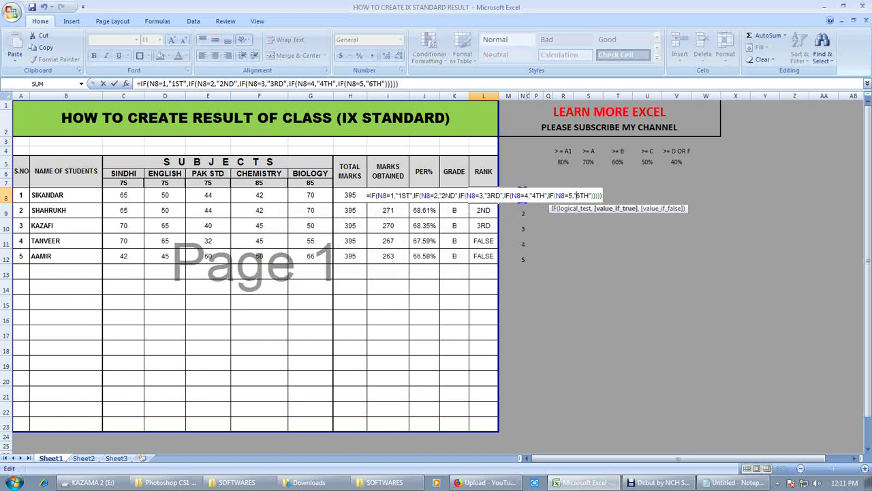
key("Delete")
type("5")
key("ctrl+Return")
Step: Fill the extended rank formula down L8:L12 and check L11's result
key("shift+Down")
key("shift+Down")
key("shift+Down")
key("ctrl+d")
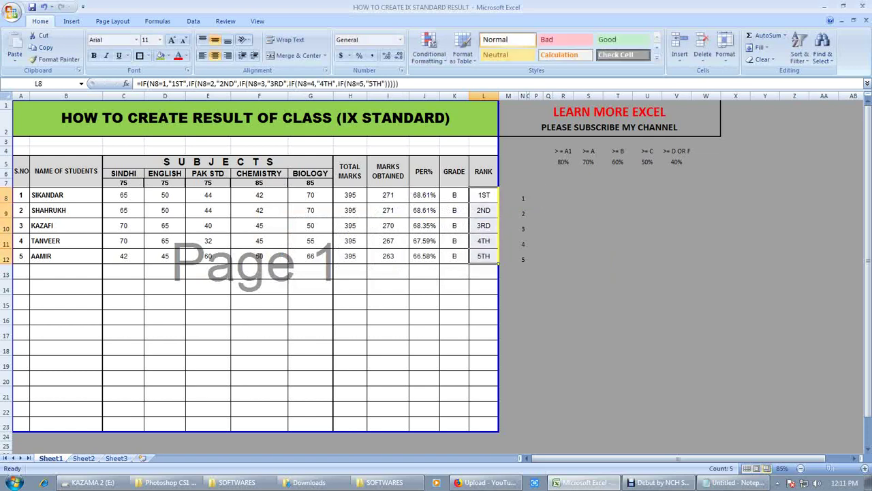
key("Down")
key("Down")
key("Down")
key("F2")
key("Escape")
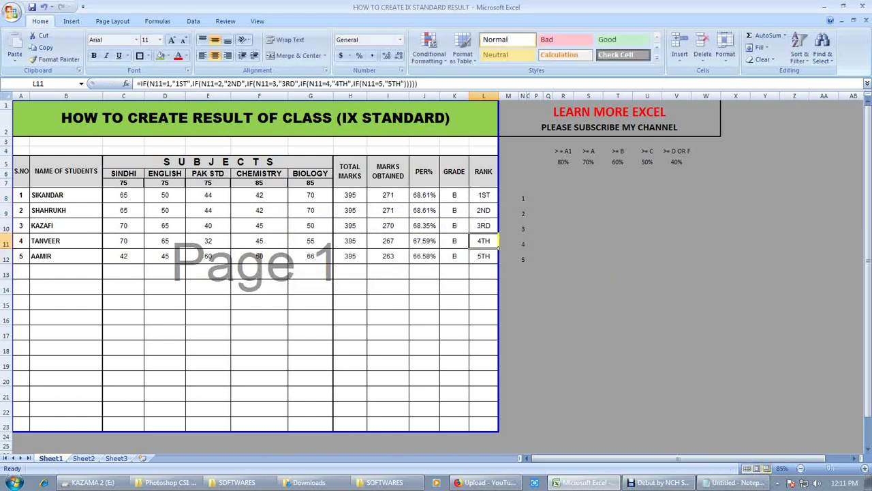
Step: Add the lines 'PLEASE BE PRACTISE' and 'THANKS FOR WATCHING' to the Notepad notes
left_click(26, 212)
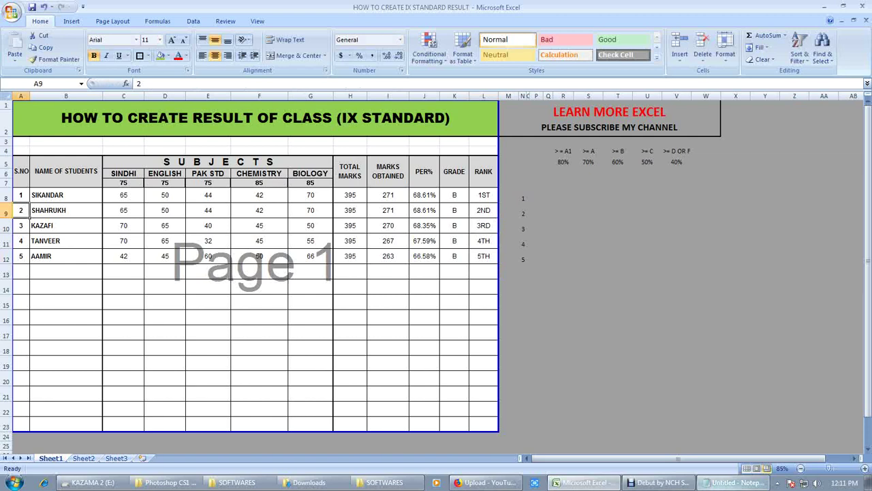
left_click(736, 483)
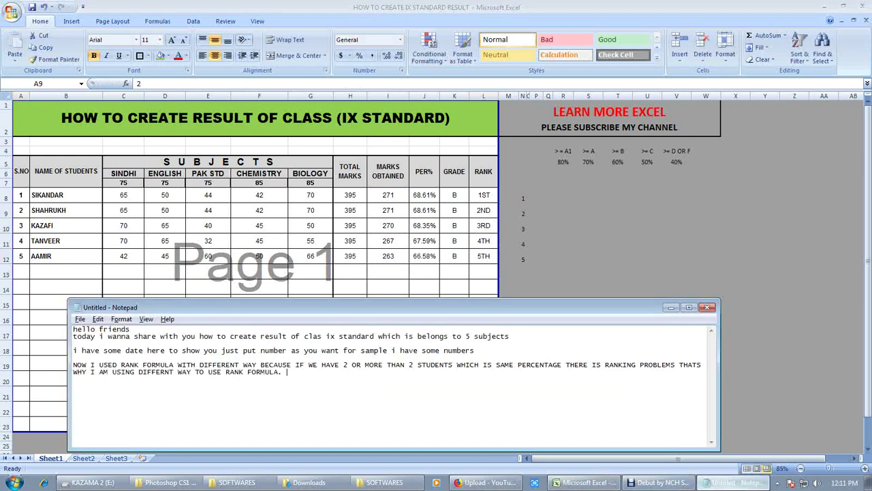
type("PLEA")
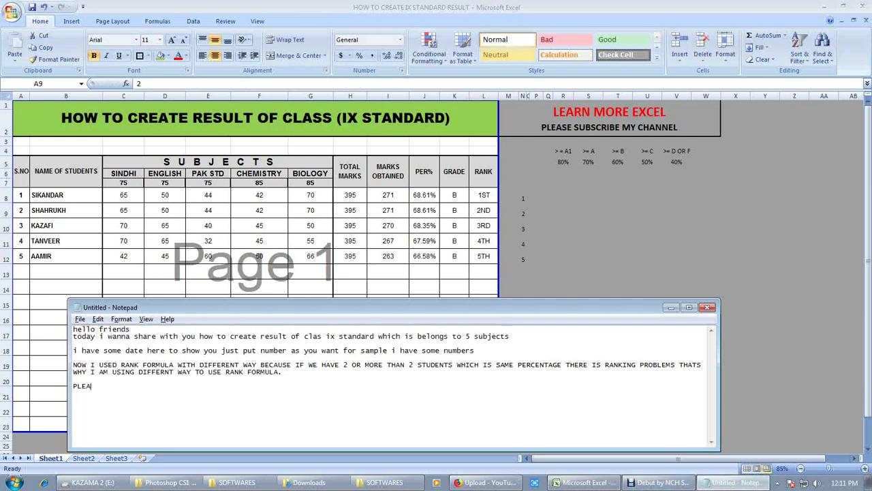
type("SE BE PRACTISE")
key("Return")
type("THAN")
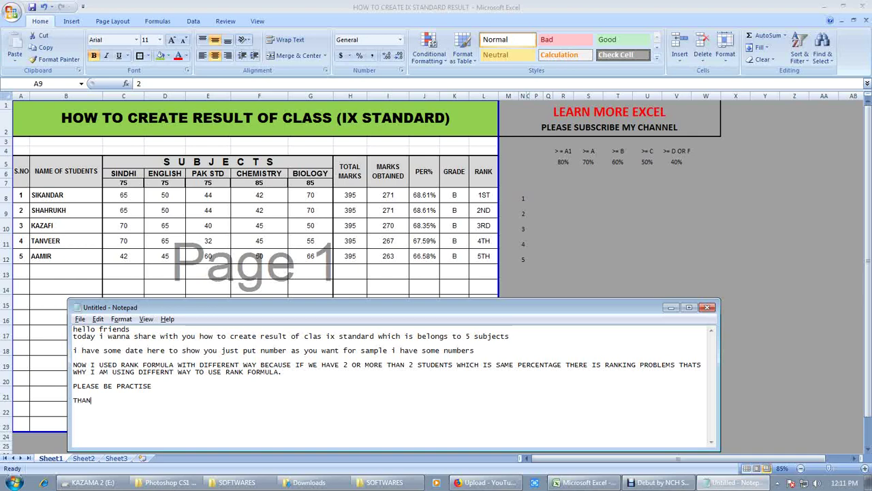
type("KS FOR WATHIN")
key("BackSpace")
key("BackSpace")
key("BackSpace")
type("CHING")
Step: Cancel the save, close Notepad without saving, and return to the recorder
key("ctrl+s")
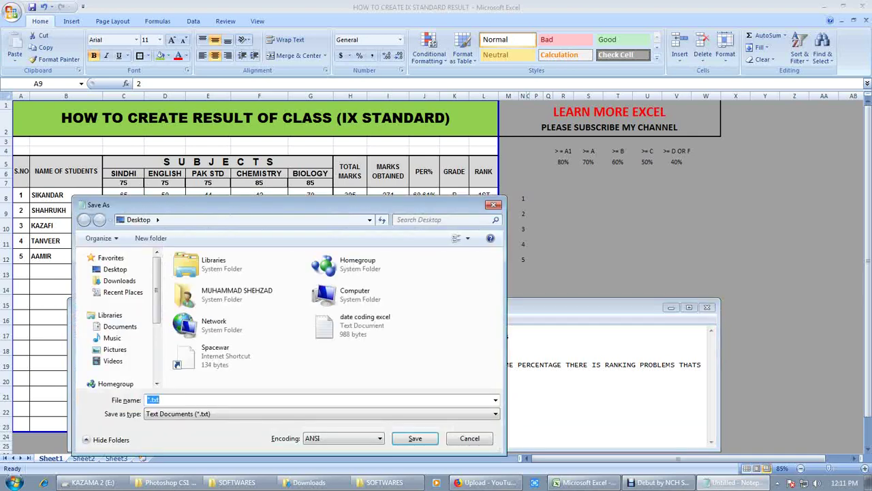
key("Escape")
left_click(708, 307)
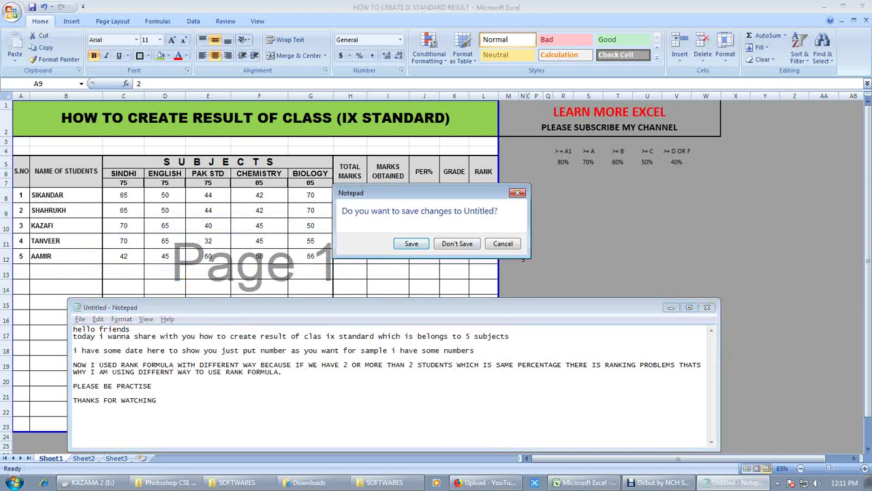
key("Escape")
left_click(671, 306)
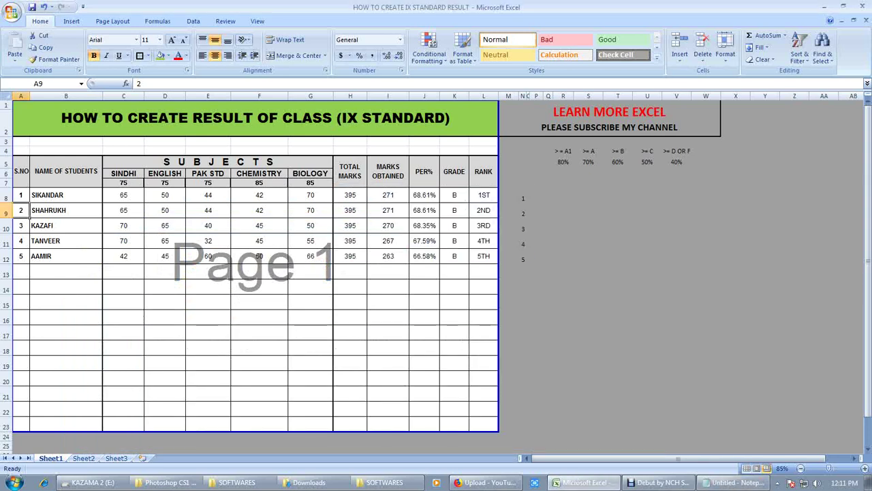
key("alt+Tab")
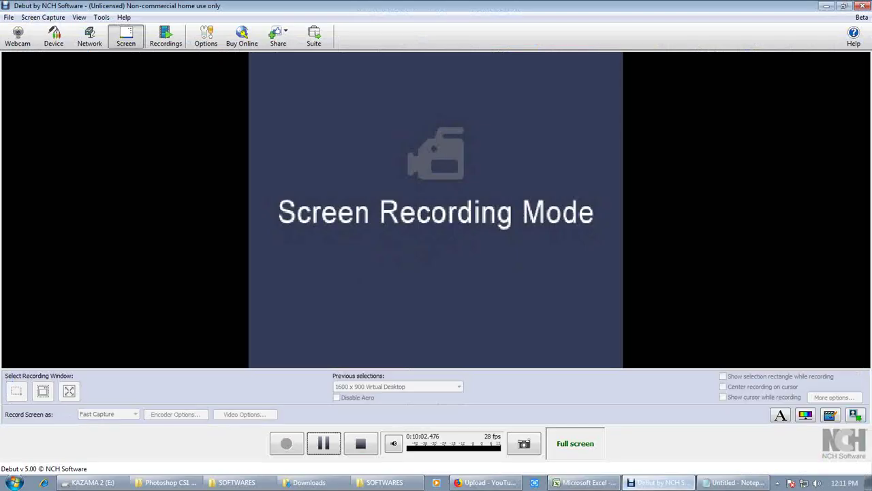